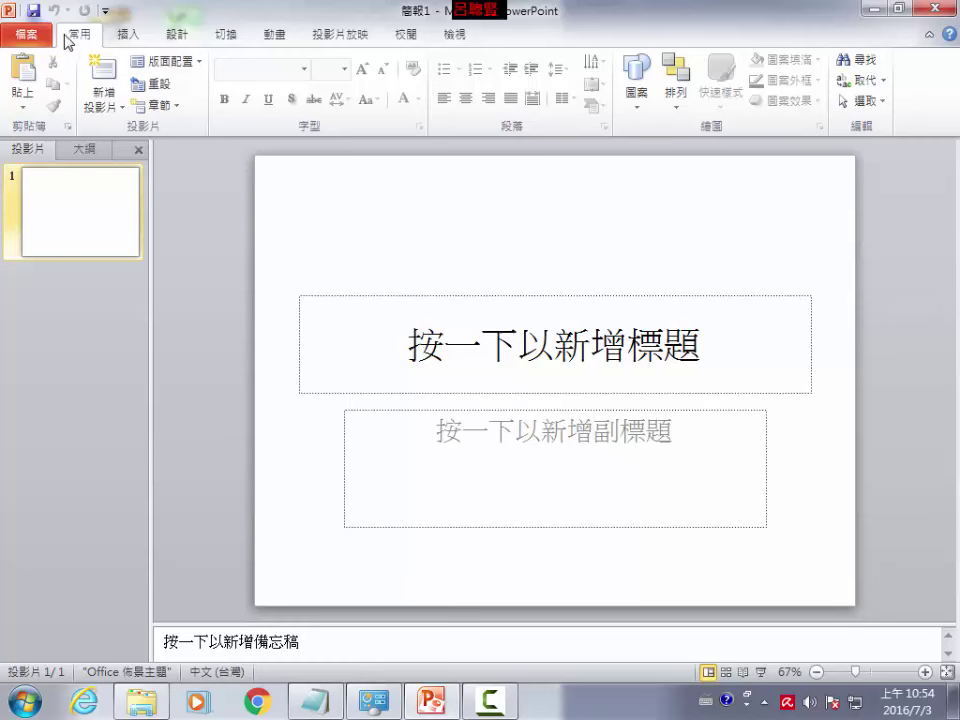
Switch slide 1 to the 空白 (Blank) layout from the Layout gallery.
click(199, 62)
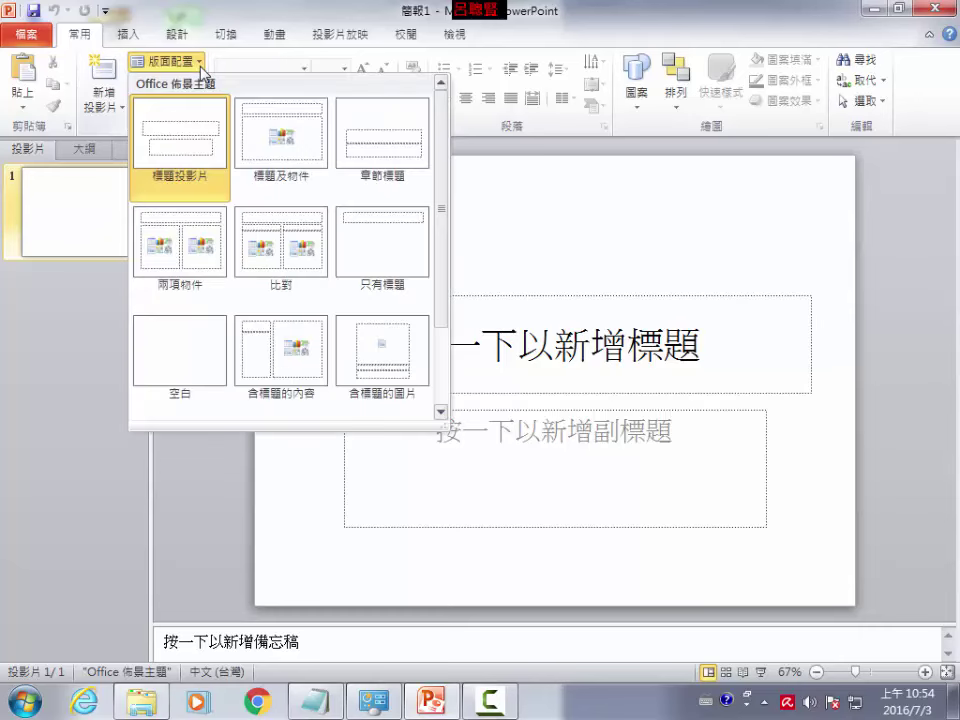
click(177, 348)
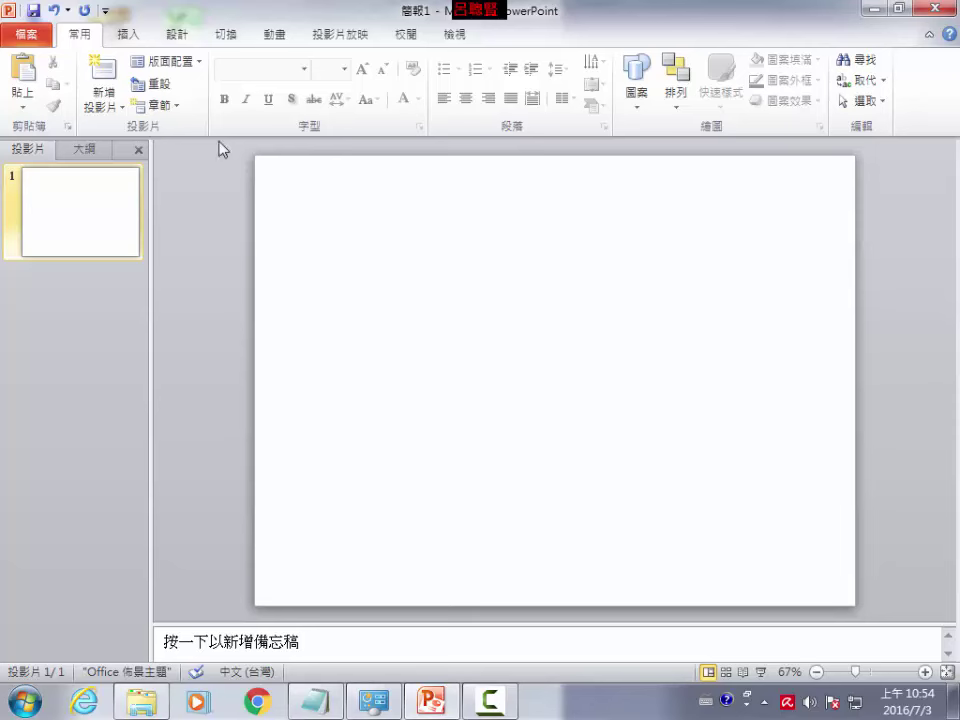
Insert a Column > Clustered Column chart onto the slide from the Insert Chart dialog.
click(131, 38)
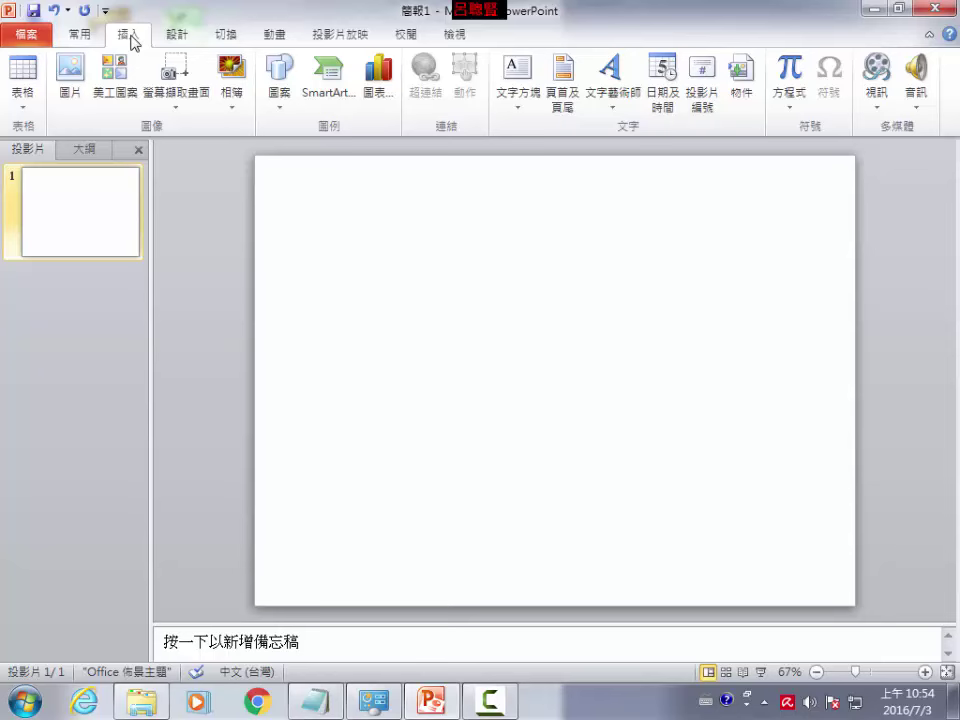
click(379, 112)
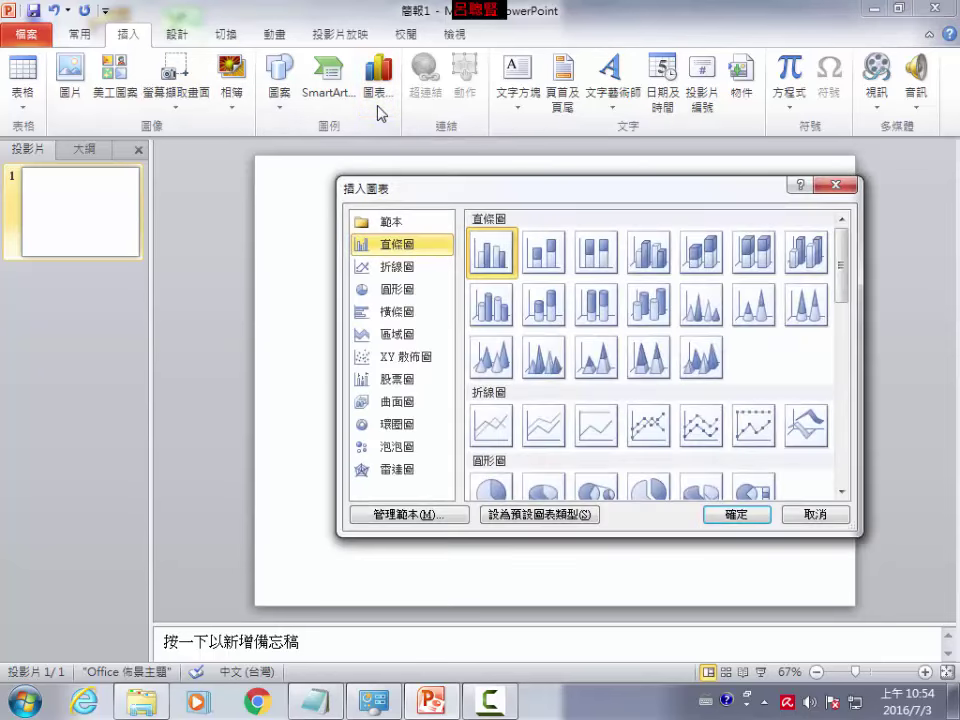
click(385, 267)
click(385, 289)
click(385, 312)
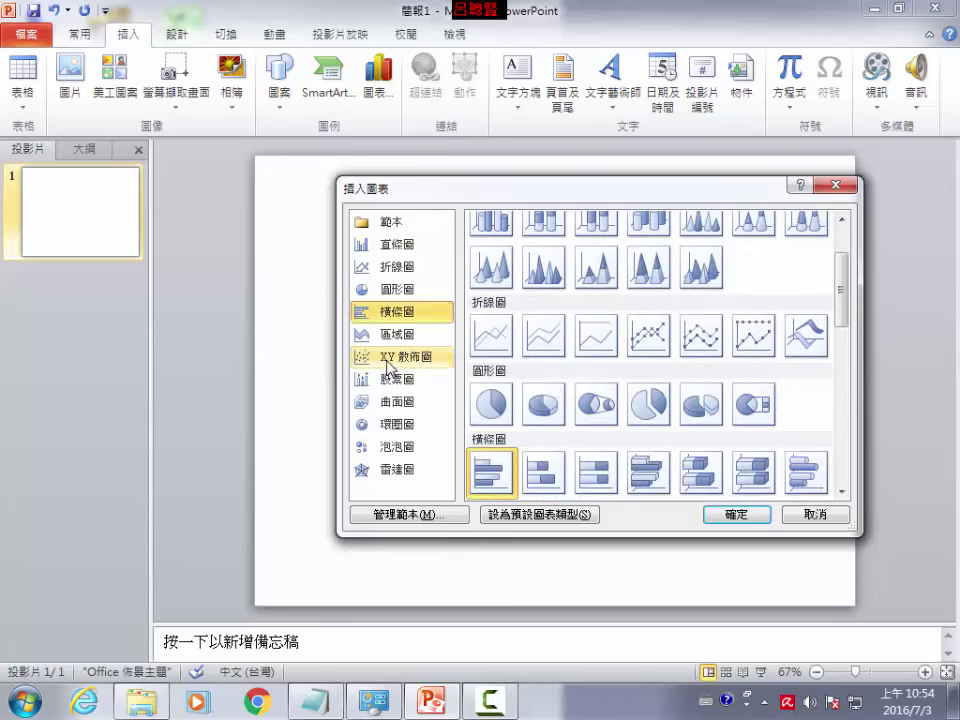
click(385, 356)
click(385, 447)
click(405, 250)
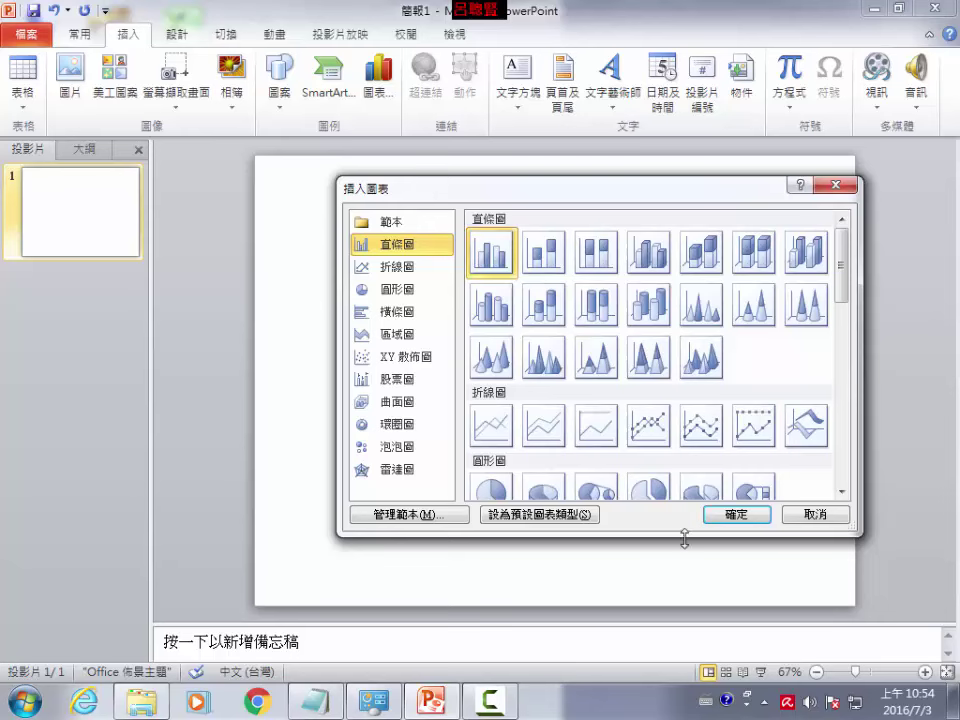
click(745, 520)
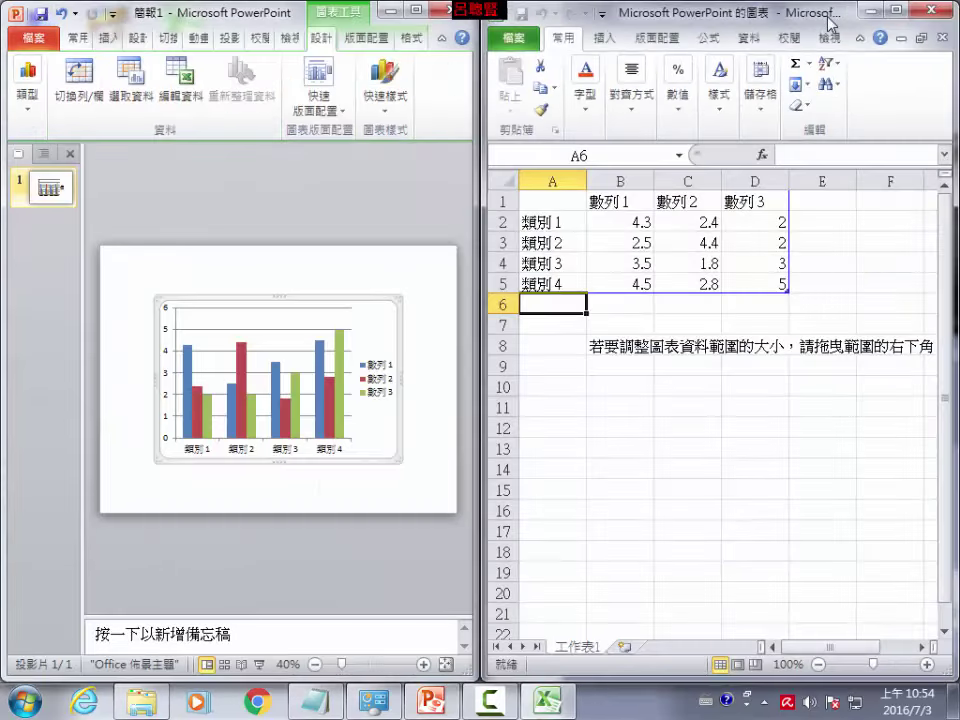
Delete columns D and C to remove 數列 3 and 數列 2 from the chart data.
click(754, 180)
right_click(756, 182)
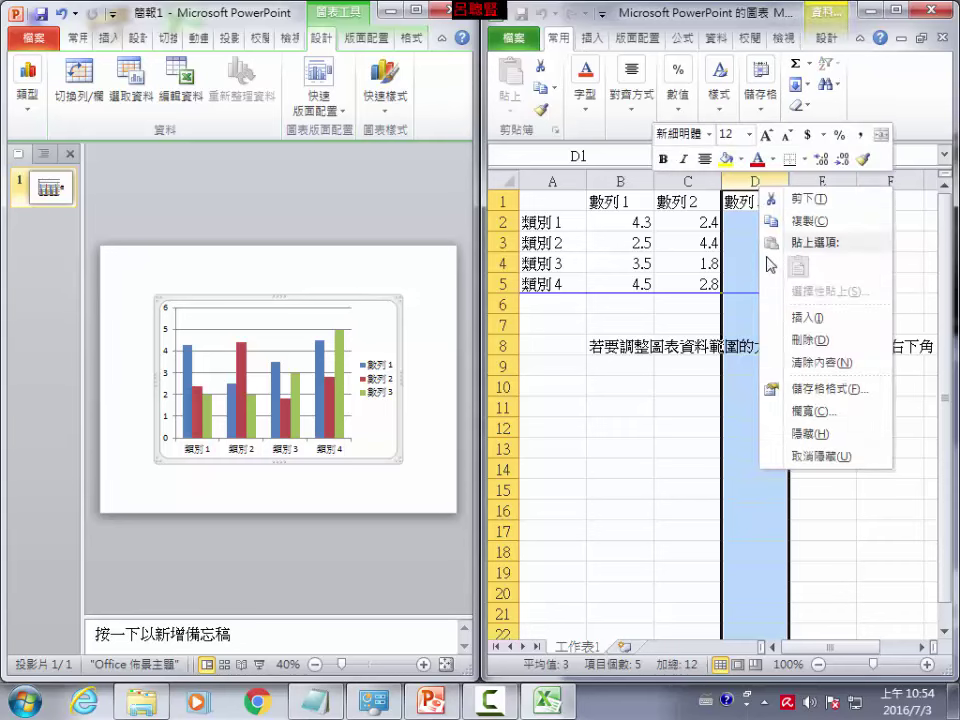
click(808, 340)
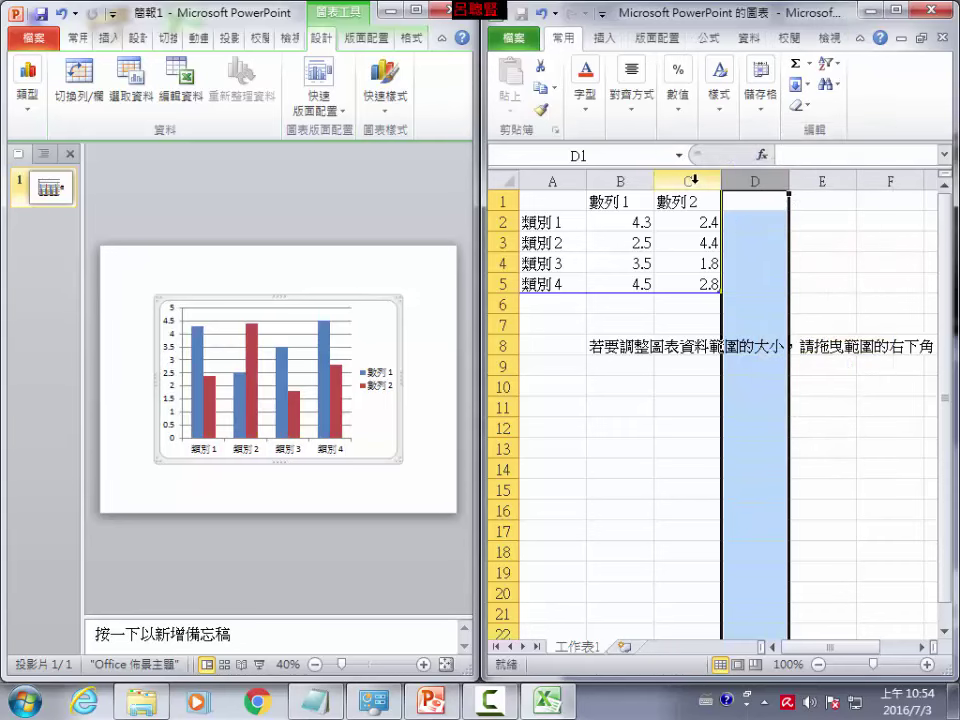
click(690, 178)
right_click(690, 180)
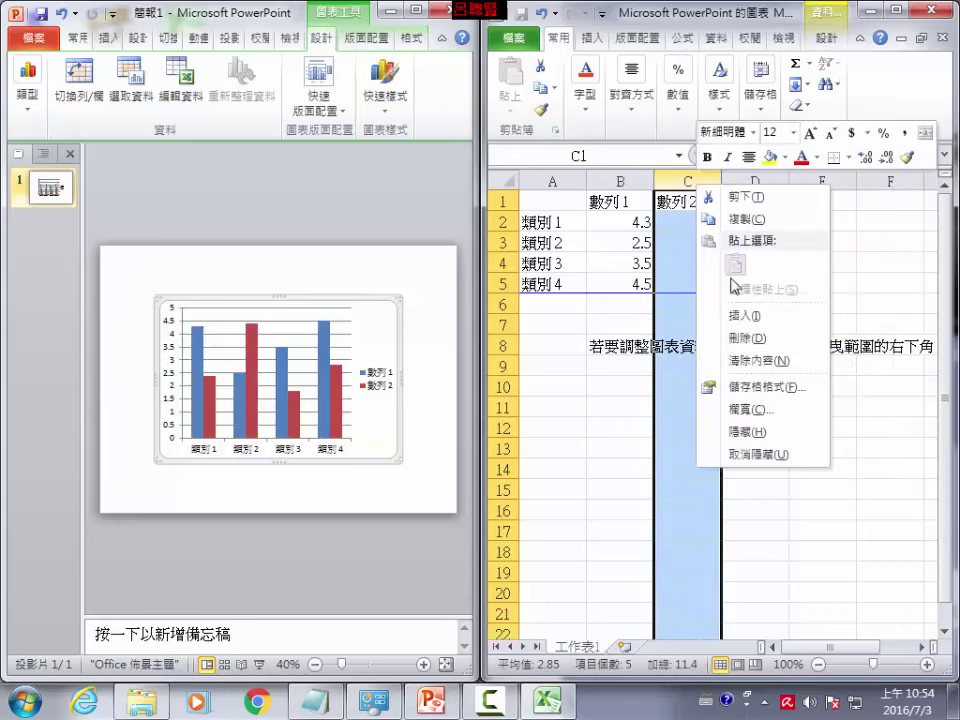
click(739, 336)
Replace 類別 1 in cell A2 with 第一季 and paste it into the cells below.
double_click(548, 231)
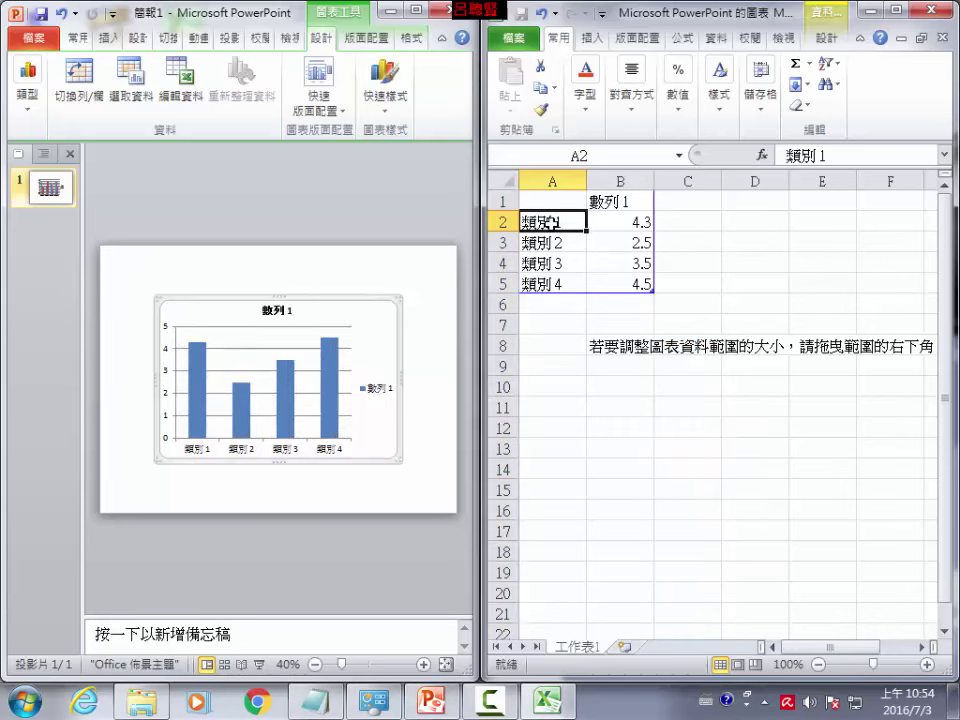
drag(563, 222, 522, 222)
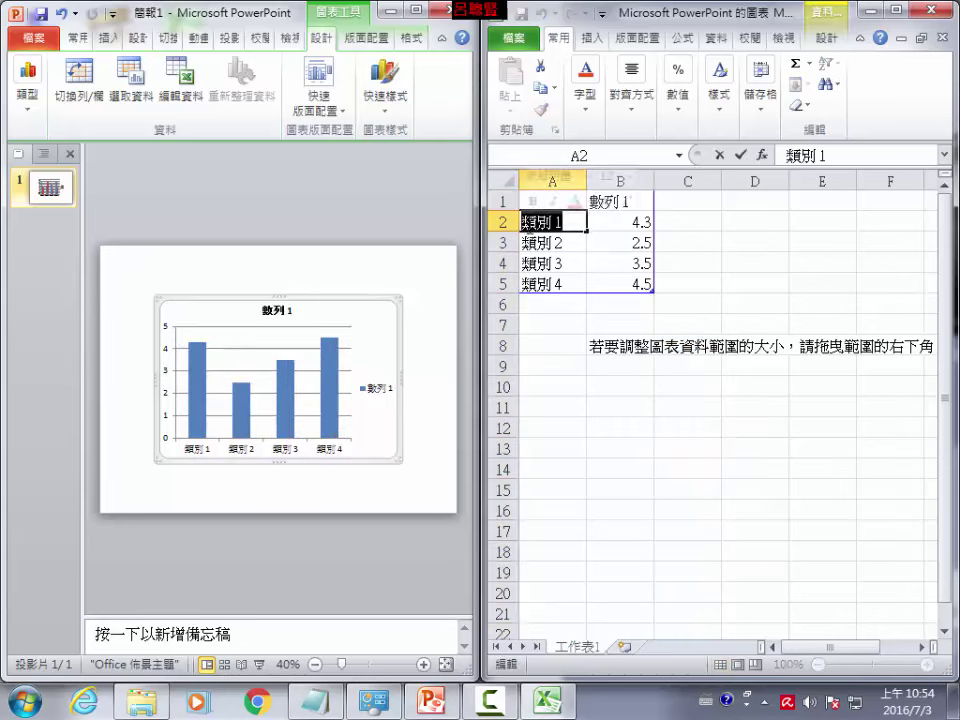
key(ctrl+space)
text(第一)
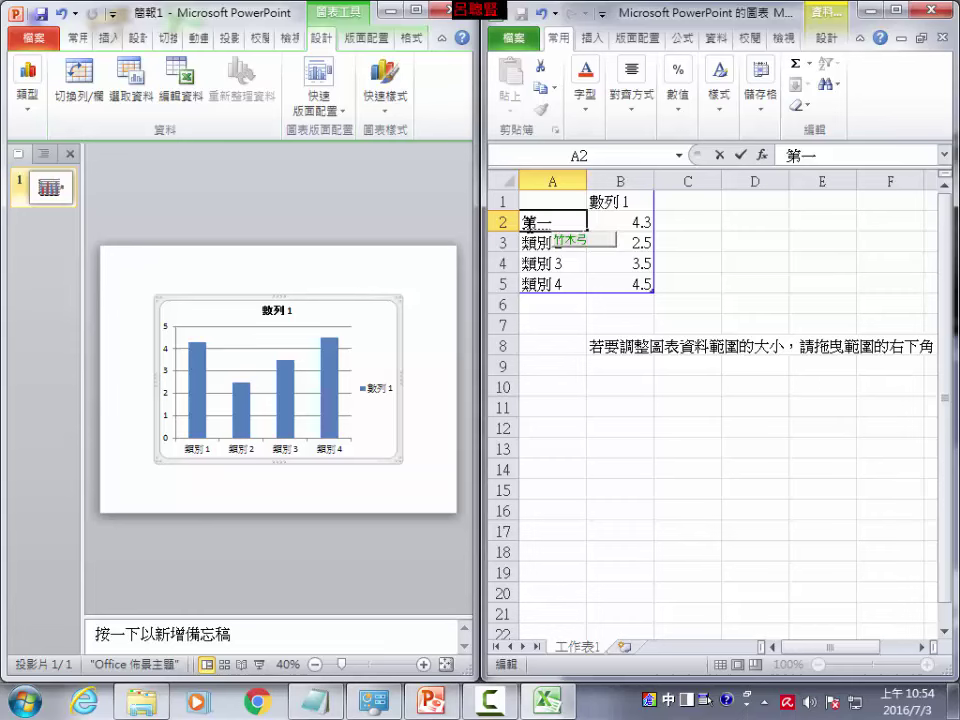
text(季)
key(shift+Left)
key(shift+Left)
key(shift+Left)
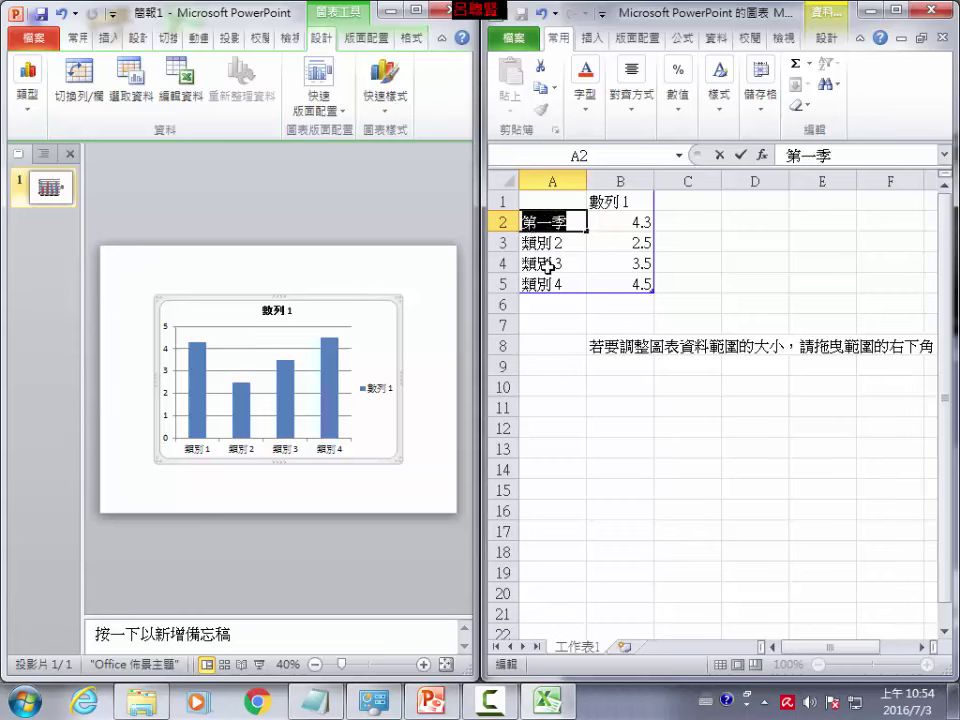
key(ctrl+c)
key(Return)
key(ctrl+v)
key(ctrl+v)
key(ctrl+v)
Change cells A3, A4 and A5 to 第二季, 第三季 and 第四季 by swapping the middle character.
click(551, 250)
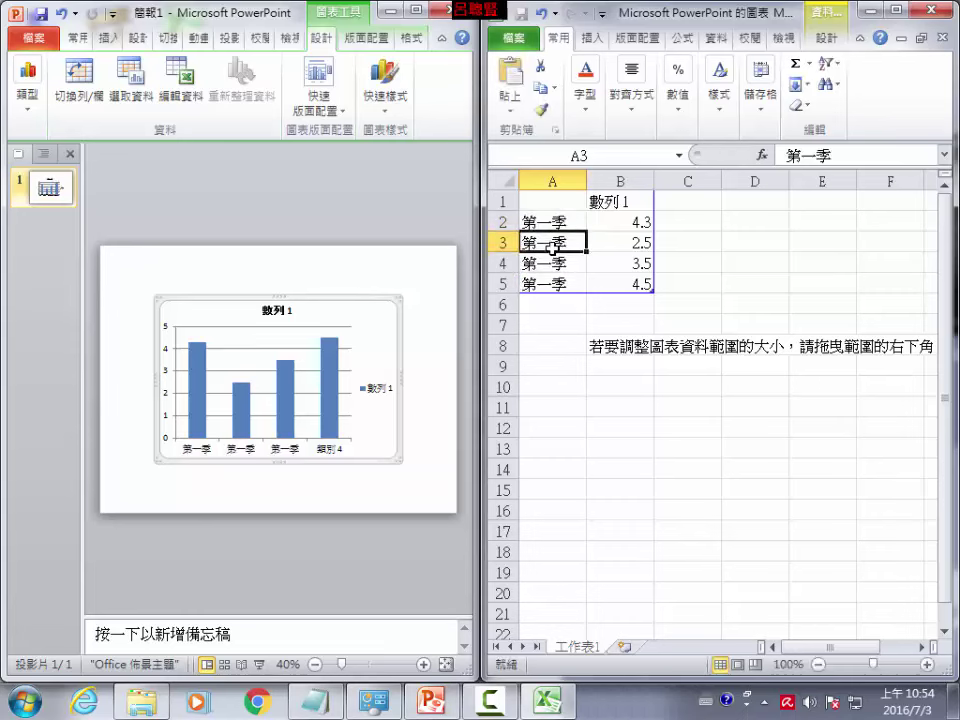
double_click(548, 244)
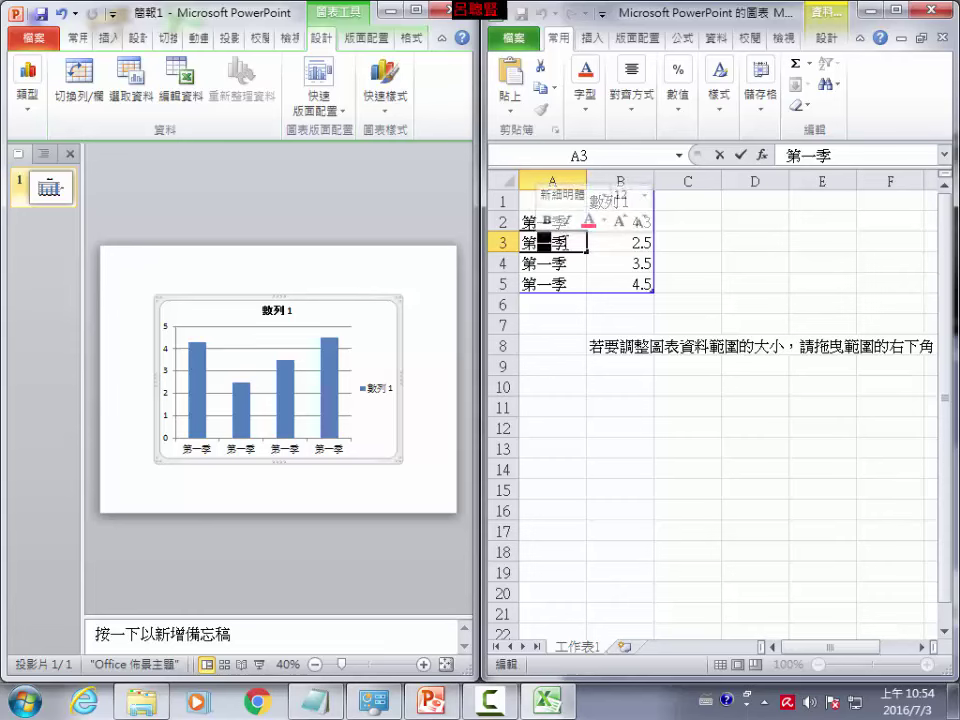
text(二)
key(Return)
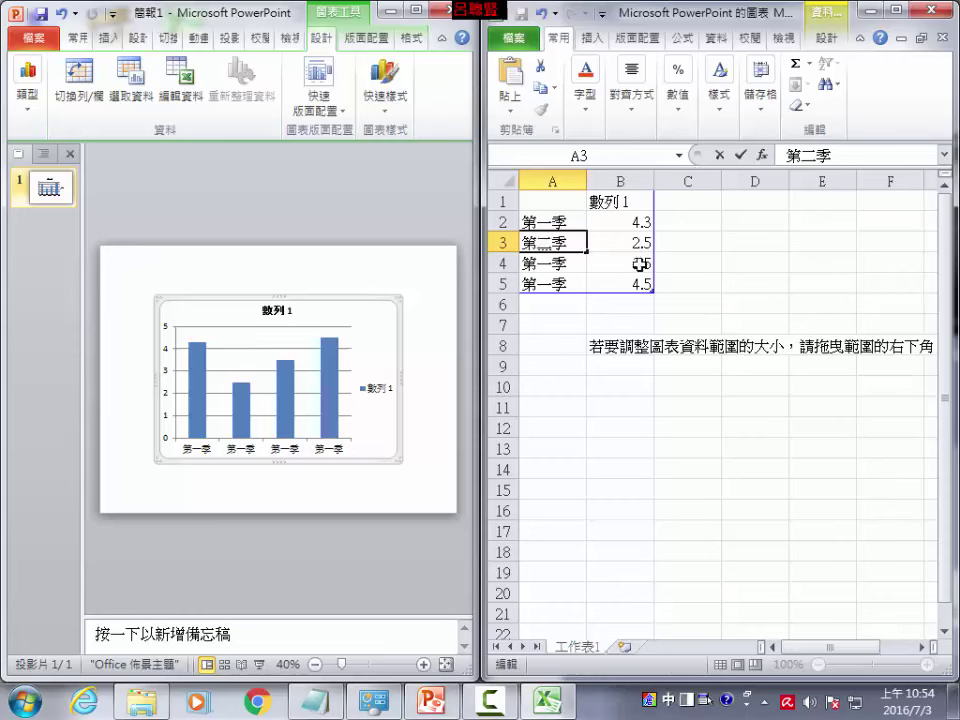
key(Return)
double_click(551, 265)
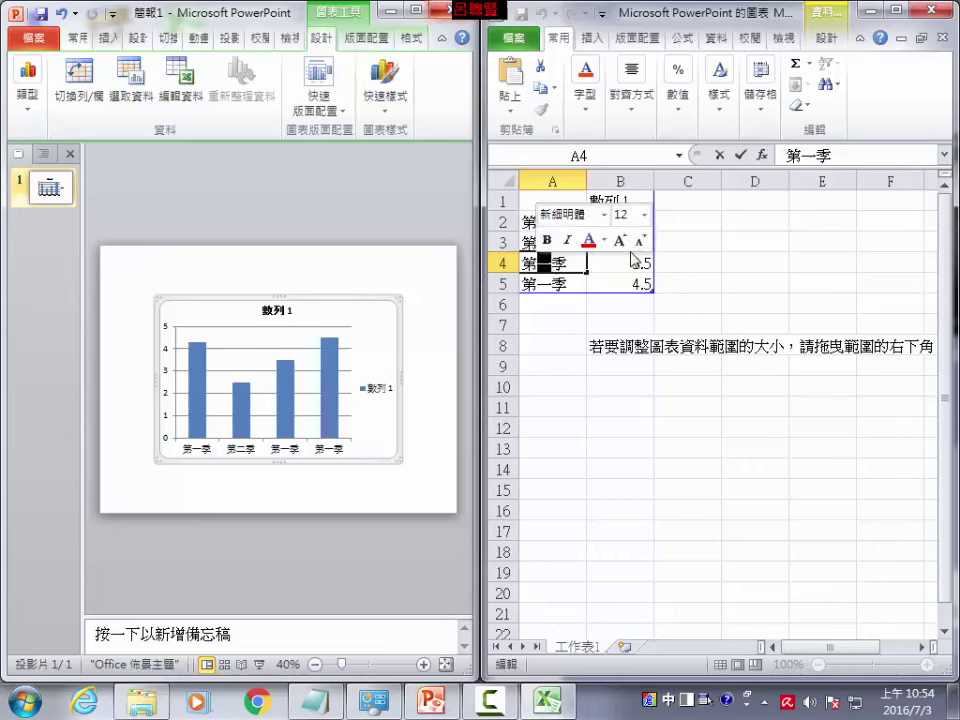
text(三)
key(Return)
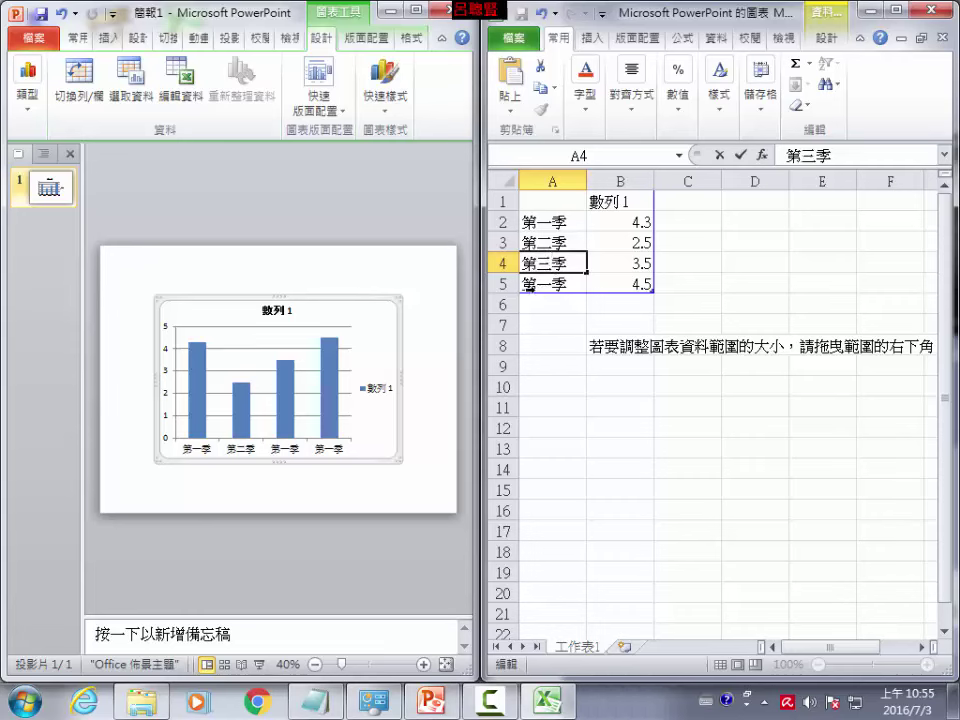
key(Return)
double_click(541, 285)
double_click(541, 285)
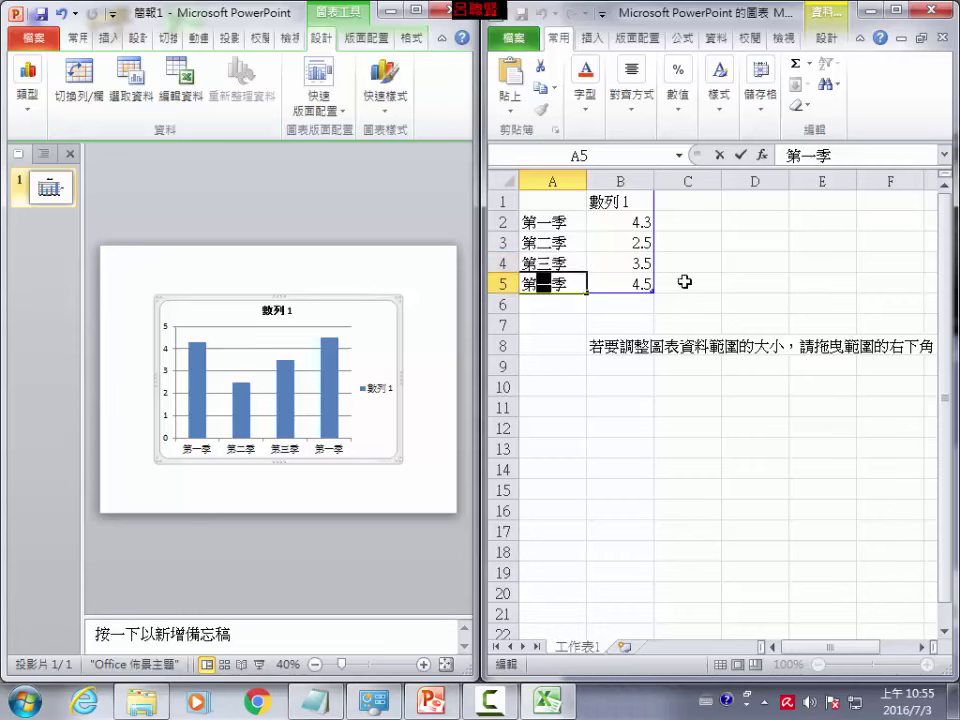
key(BackSpace)
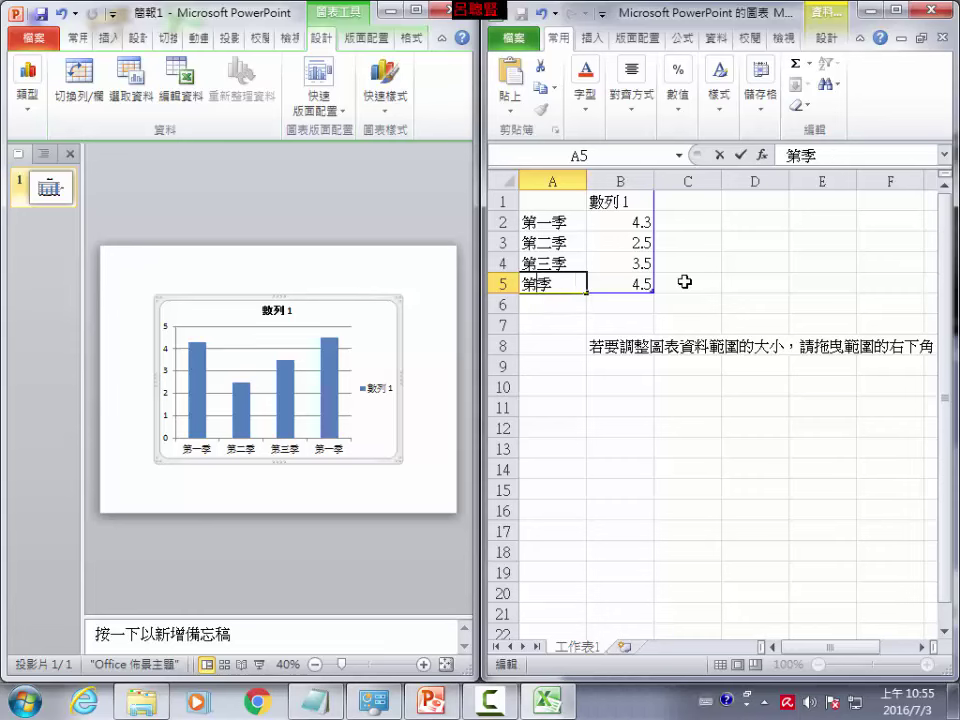
text(四)
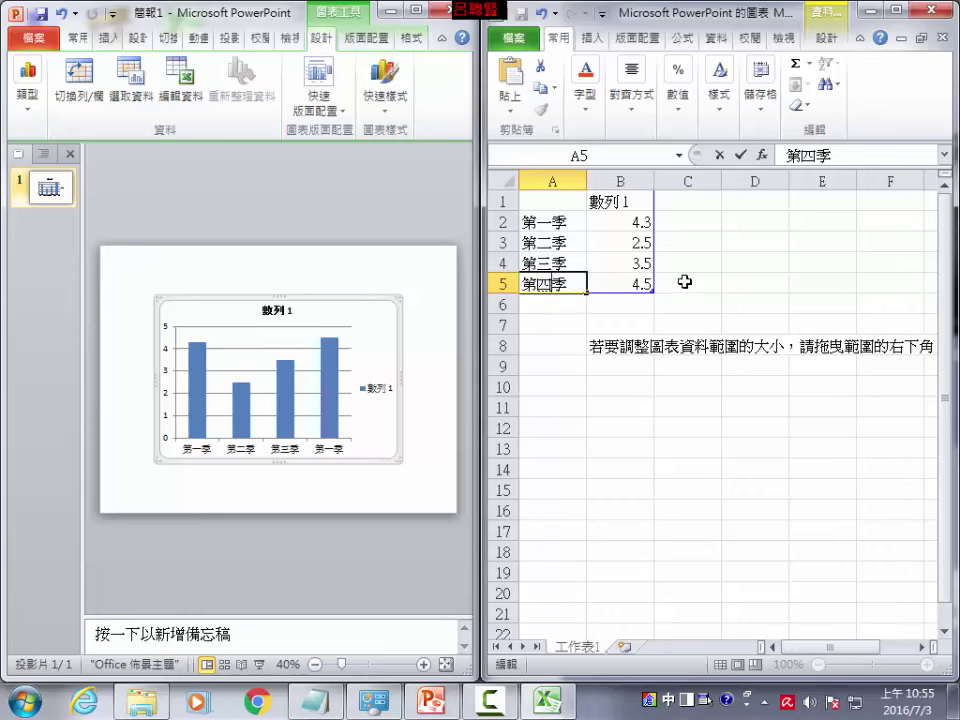
Rename the series header in cell B1 from 數列 1 to 業績.
double_click(626, 201)
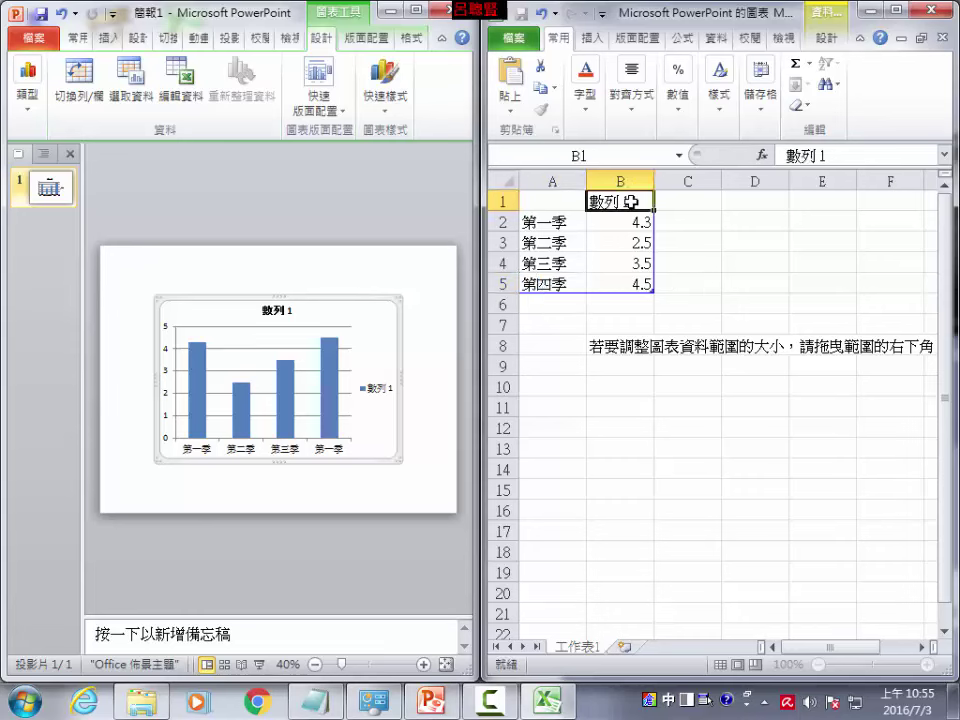
key(BackSpace)
key(BackSpace)
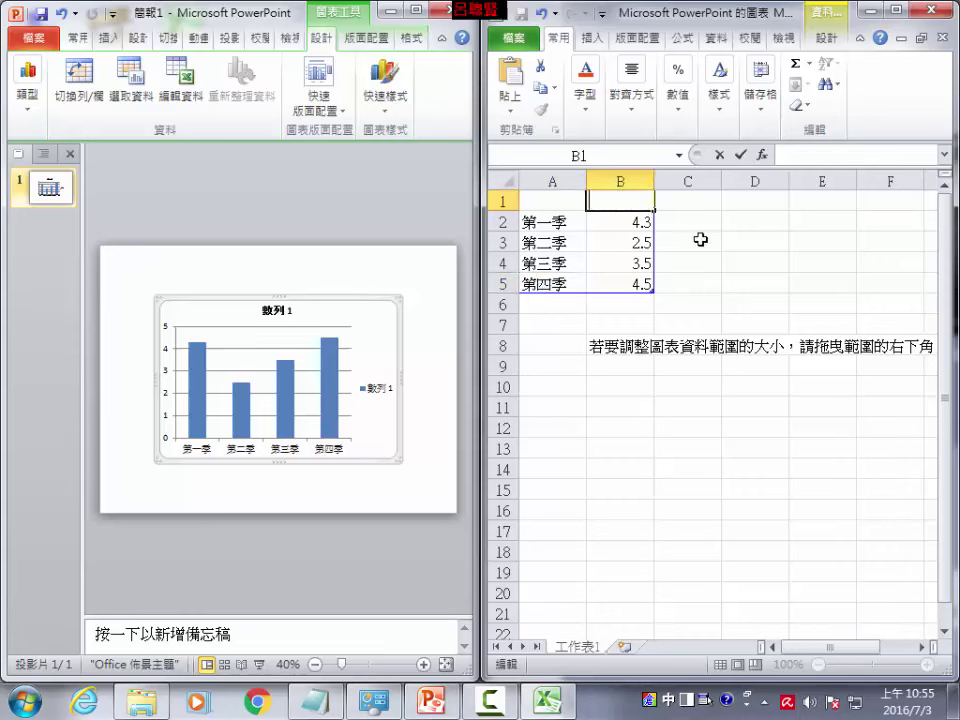
text(rt)
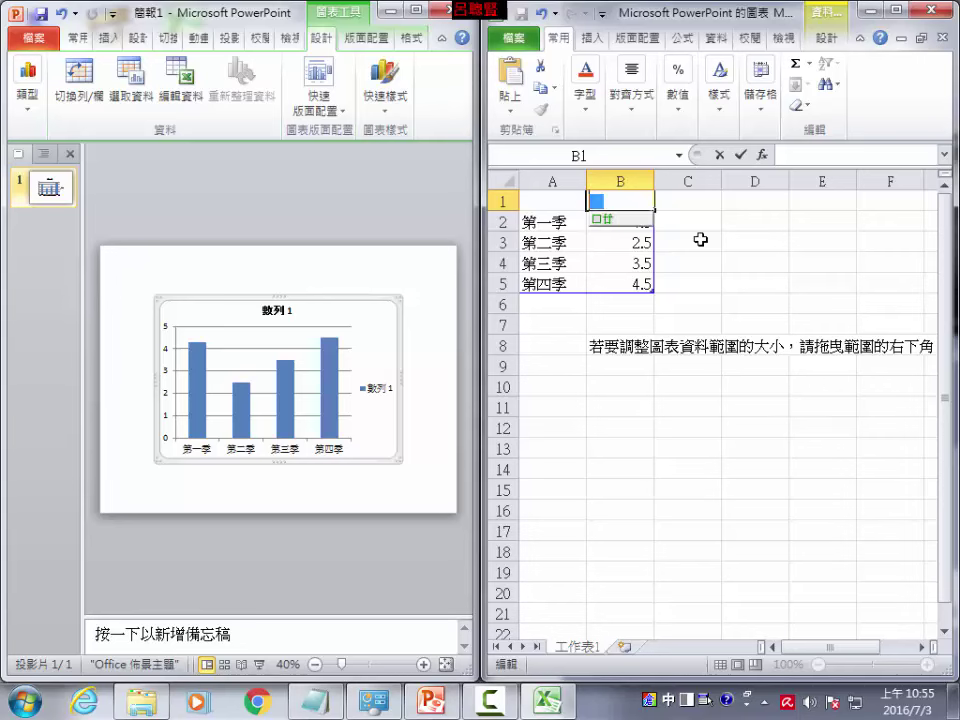
key(BackSpace)
key(BackSpace)
text(td)
key(space)
text(vf)
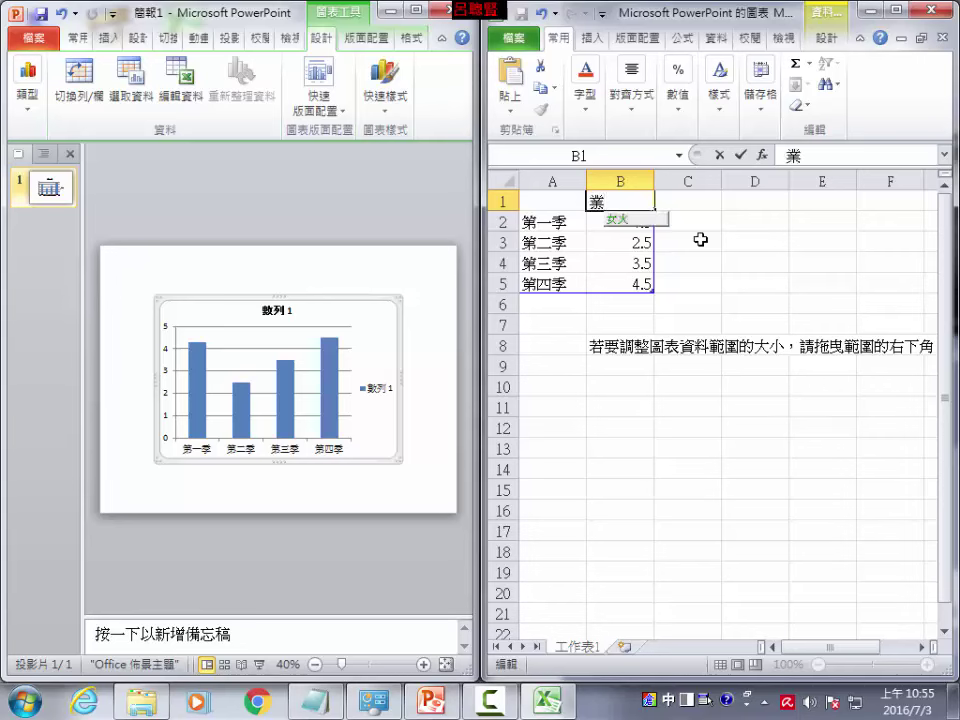
text(c)
key(space)
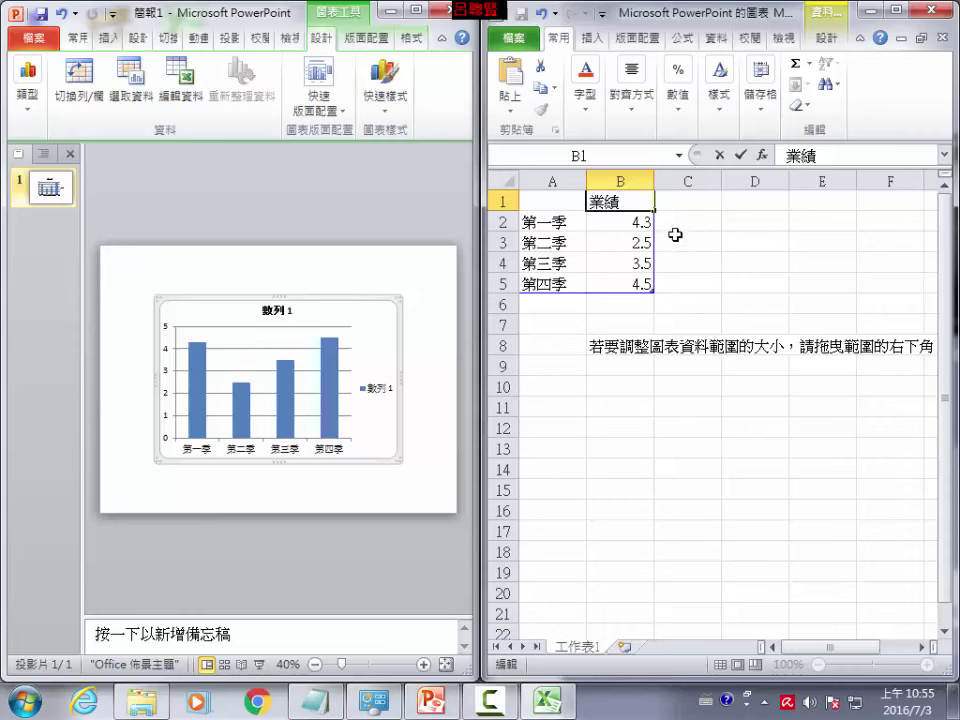
Enter the quarterly values 120, 150, 100 and 180 in cells B2 to B5.
click(628, 222)
text(120)
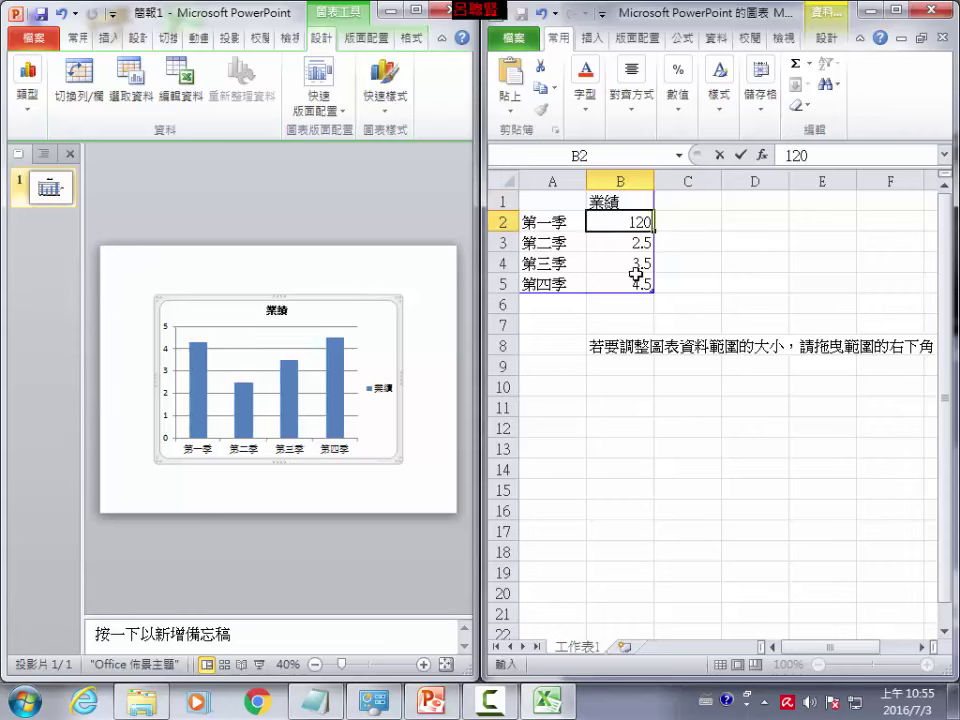
key(Return)
text(150)
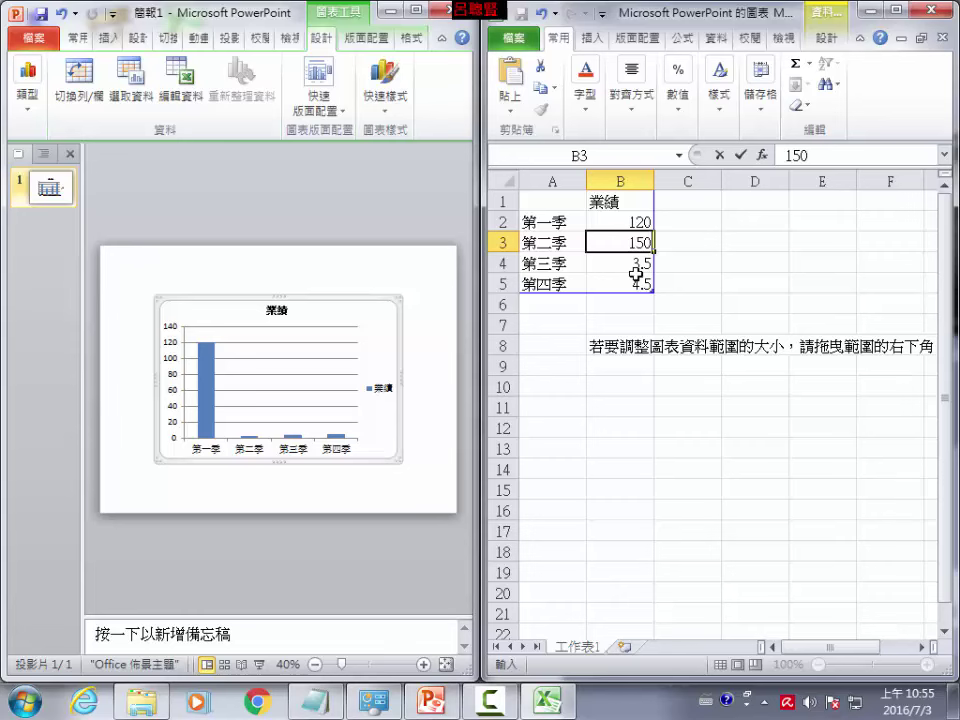
key(Return)
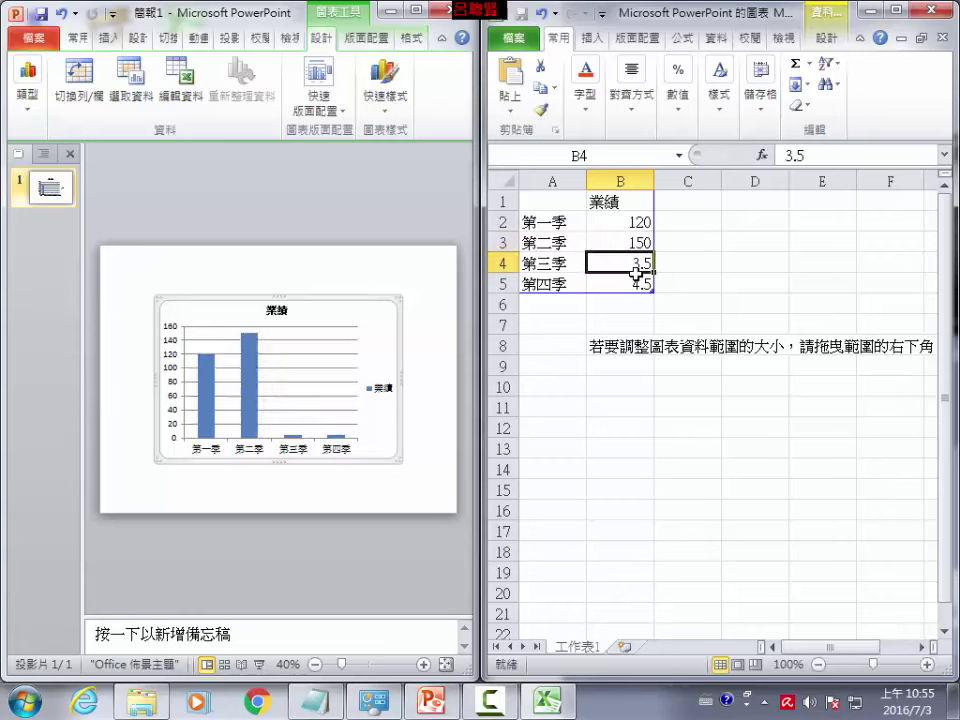
text(100)
key(Return)
text(180)
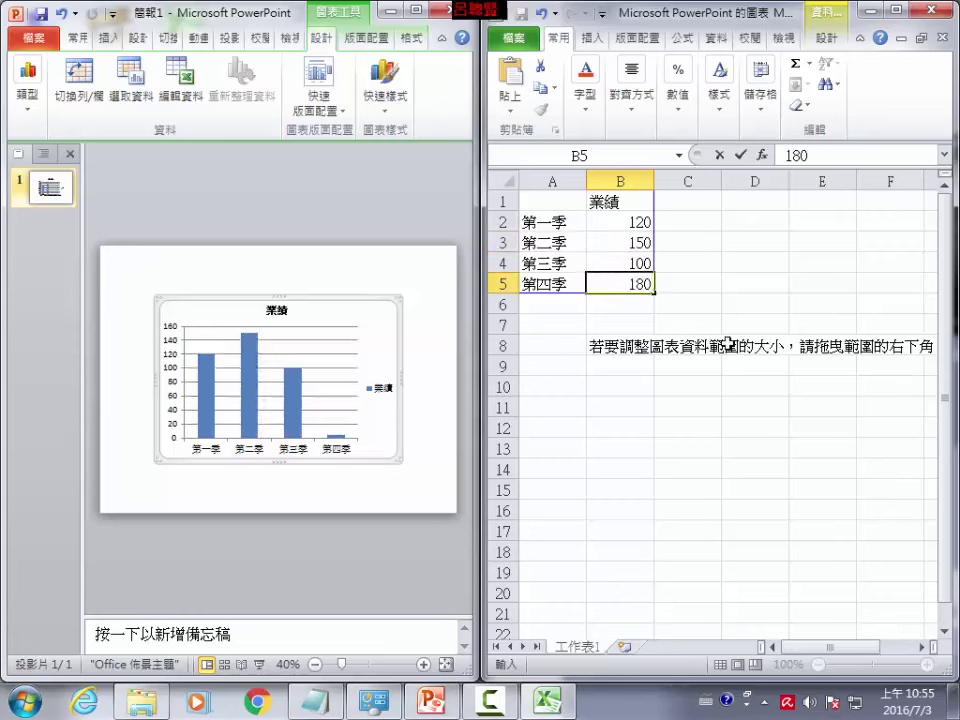
click(740, 304)
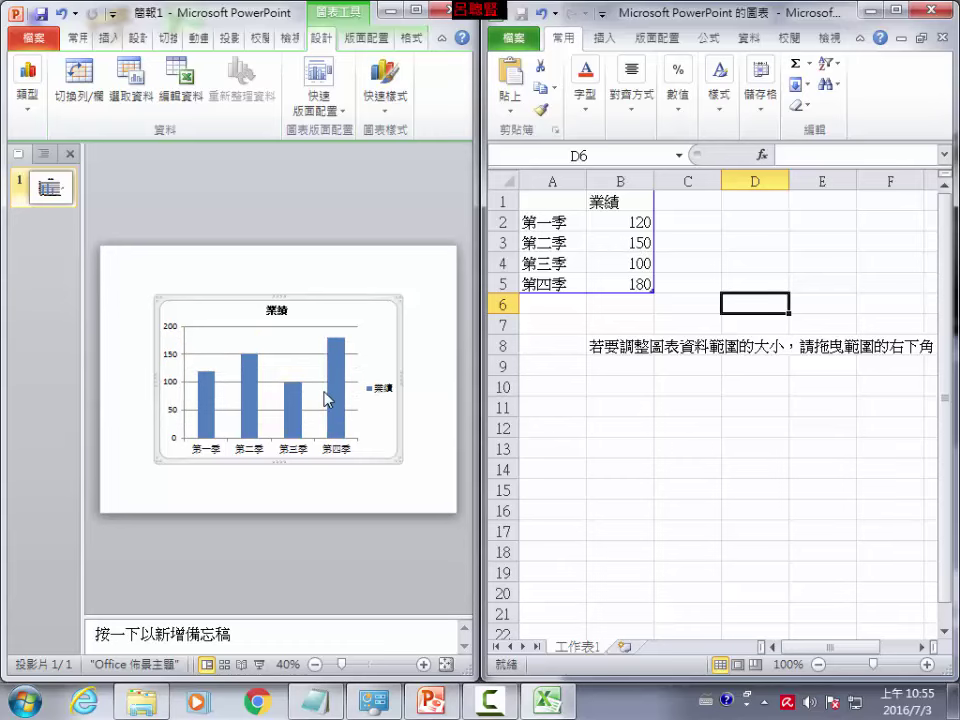
Close the Excel data sheet and drag the chart's handles so it fills most of slide 1.
click(938, 12)
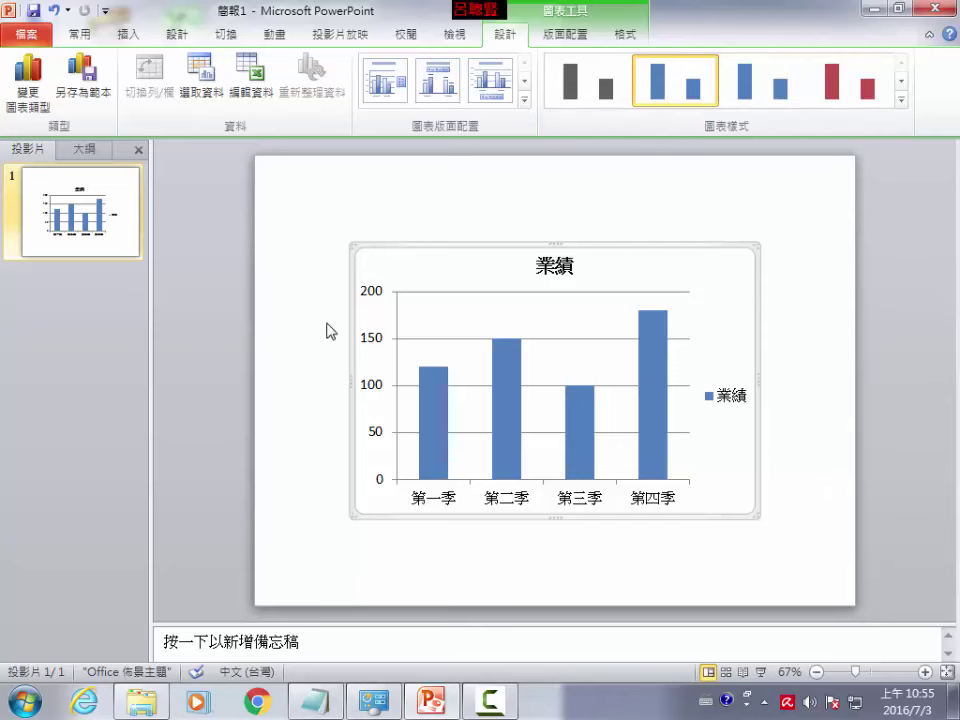
drag(354, 512, 276, 569)
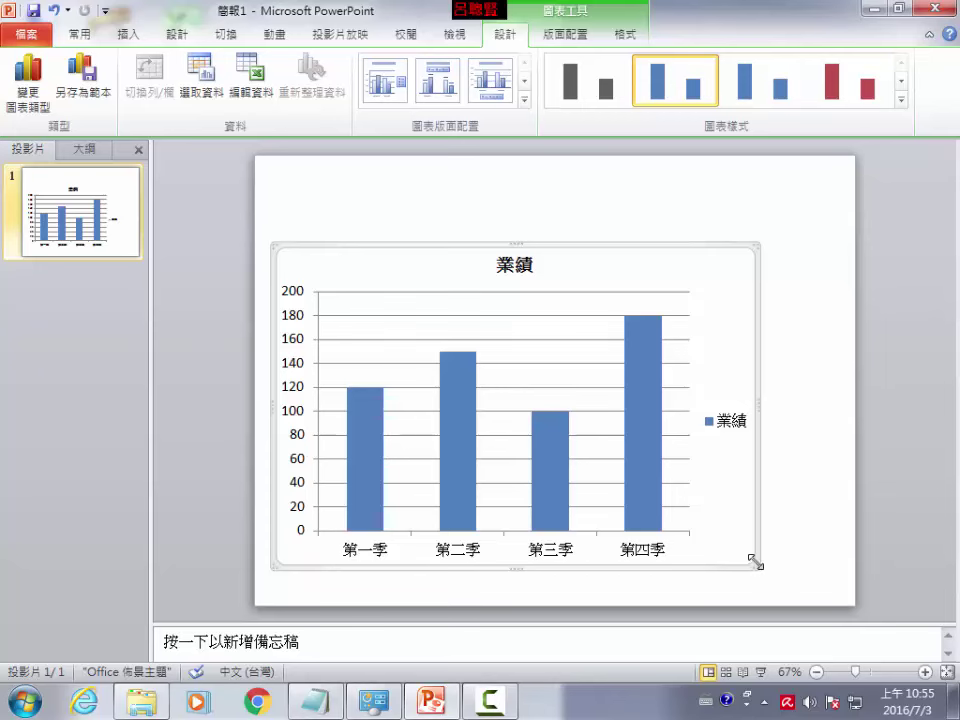
drag(759, 571, 787, 580)
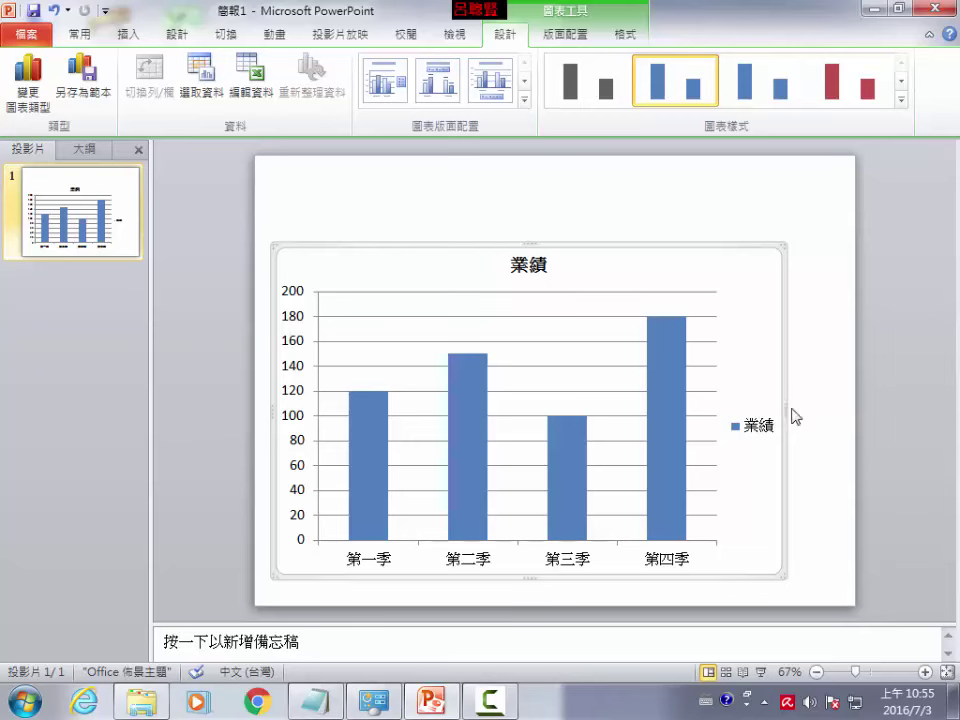
drag(786, 410, 834, 420)
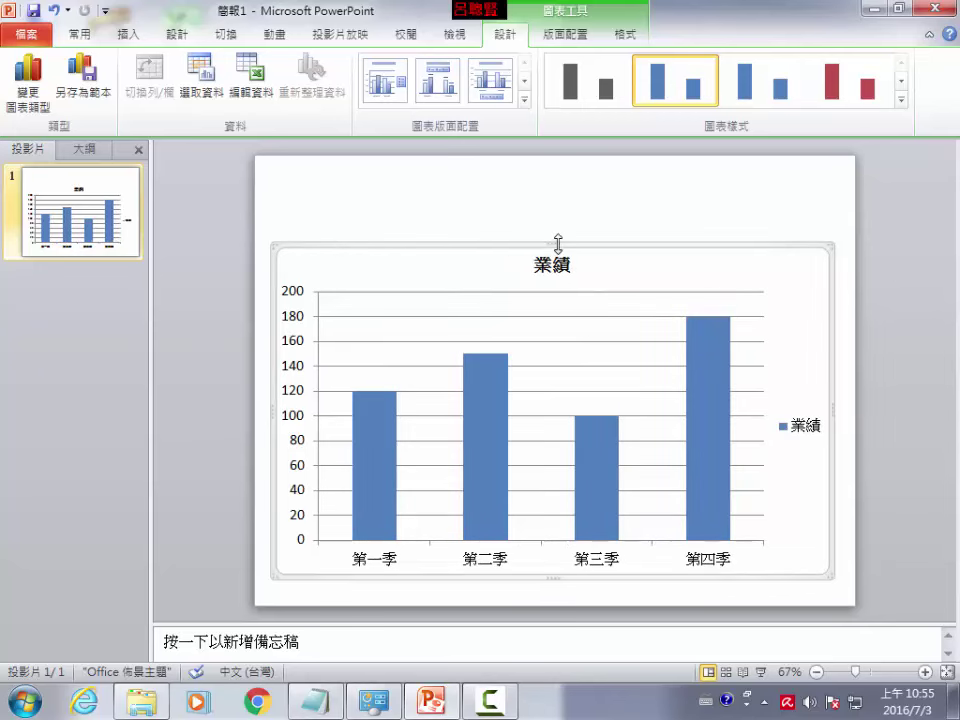
drag(563, 245, 563, 199)
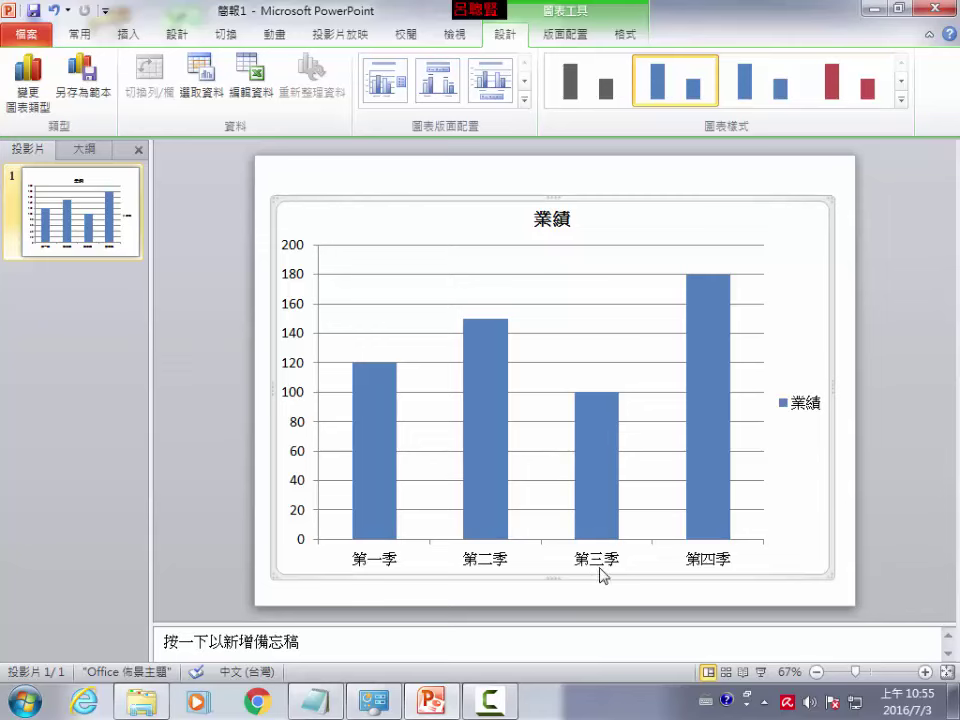
drag(600, 578, 600, 597)
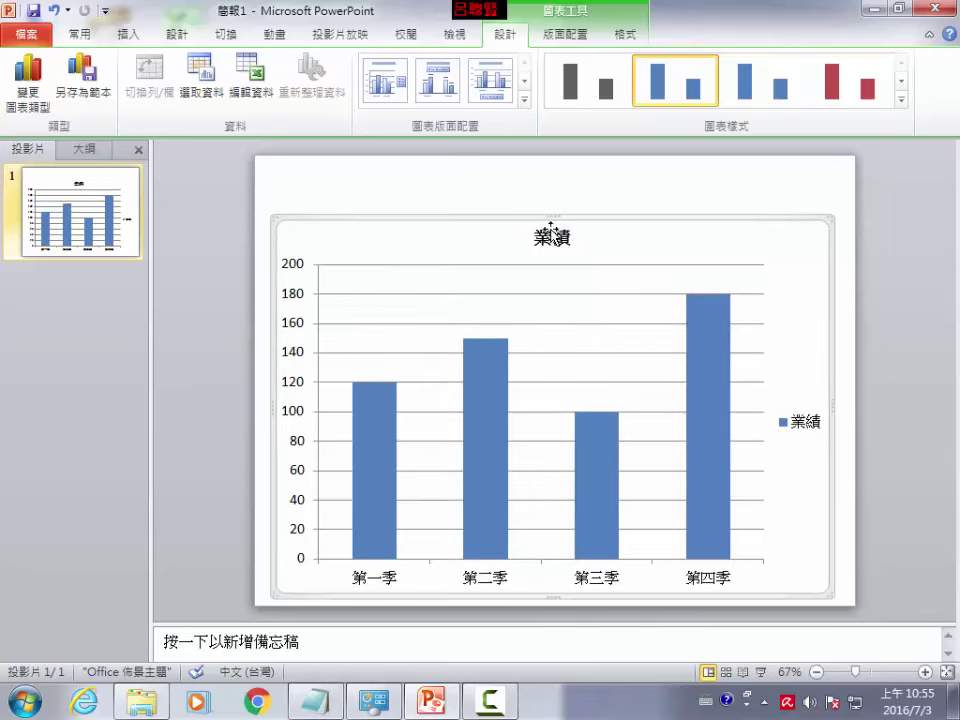
click(549, 236)
double_click(549, 236)
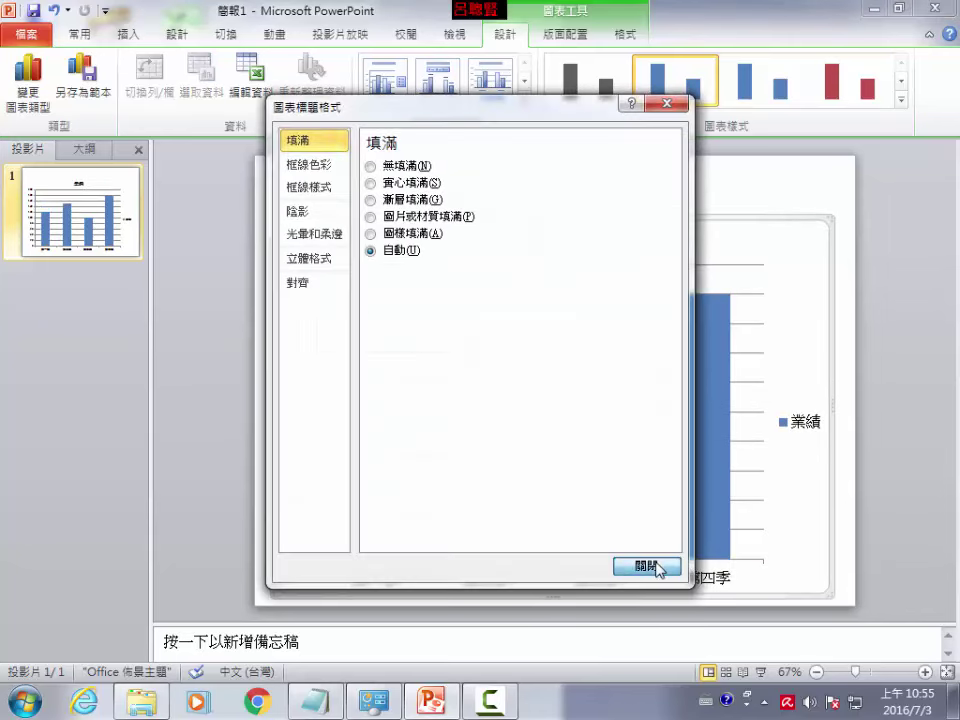
click(645, 564)
drag(566, 242, 536, 240)
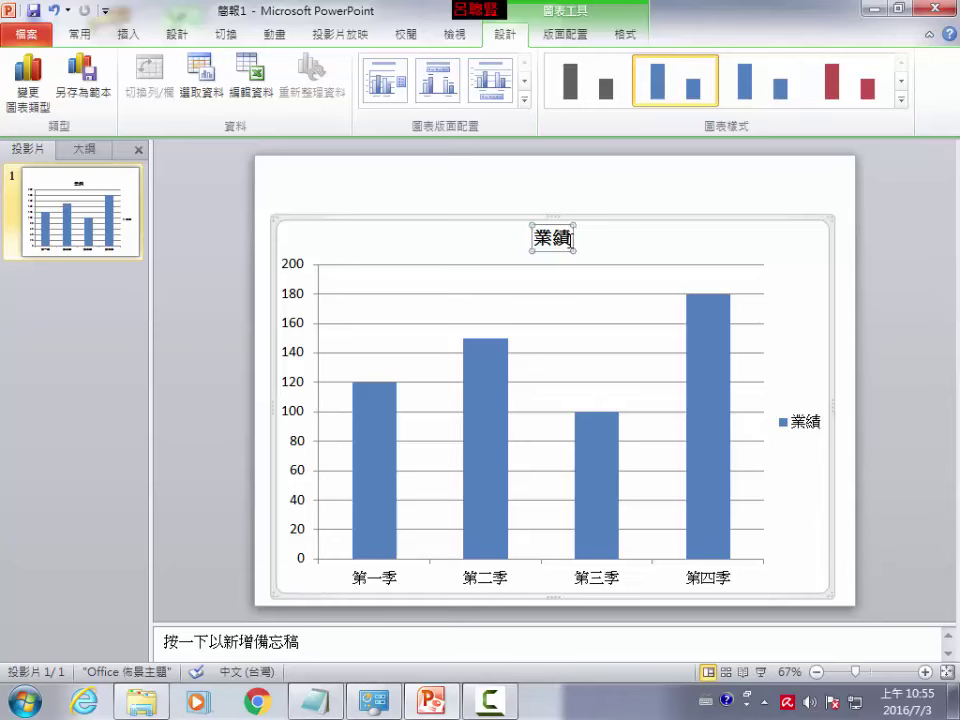
double_click(565, 238)
click(634, 568)
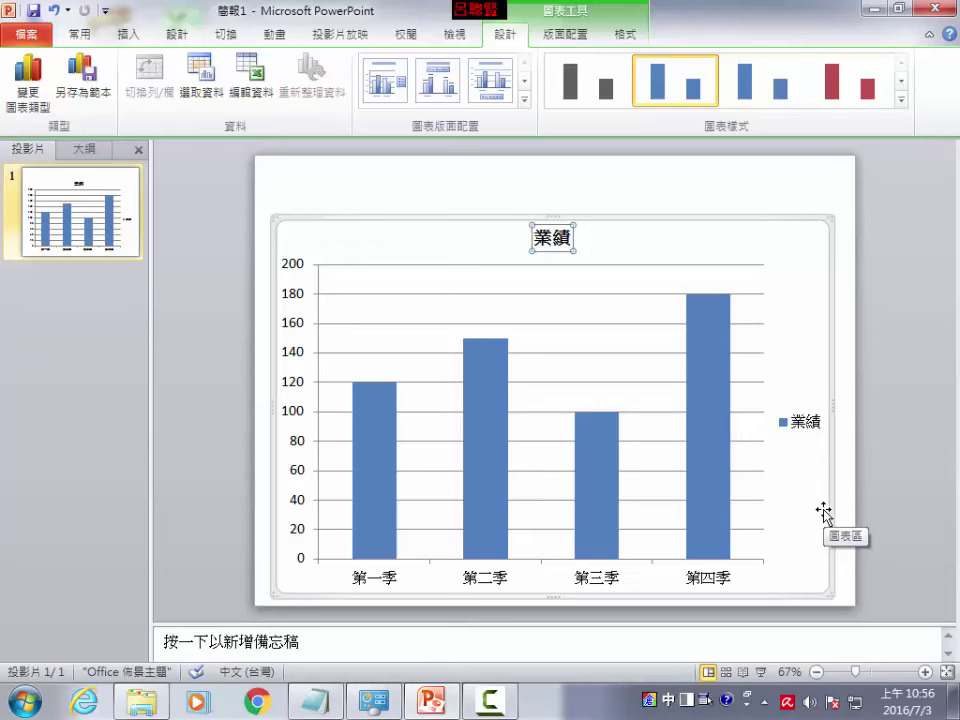
Retitle the chart 業績展示圖 on one line by adding 展示圖 after 業績.
text(度)
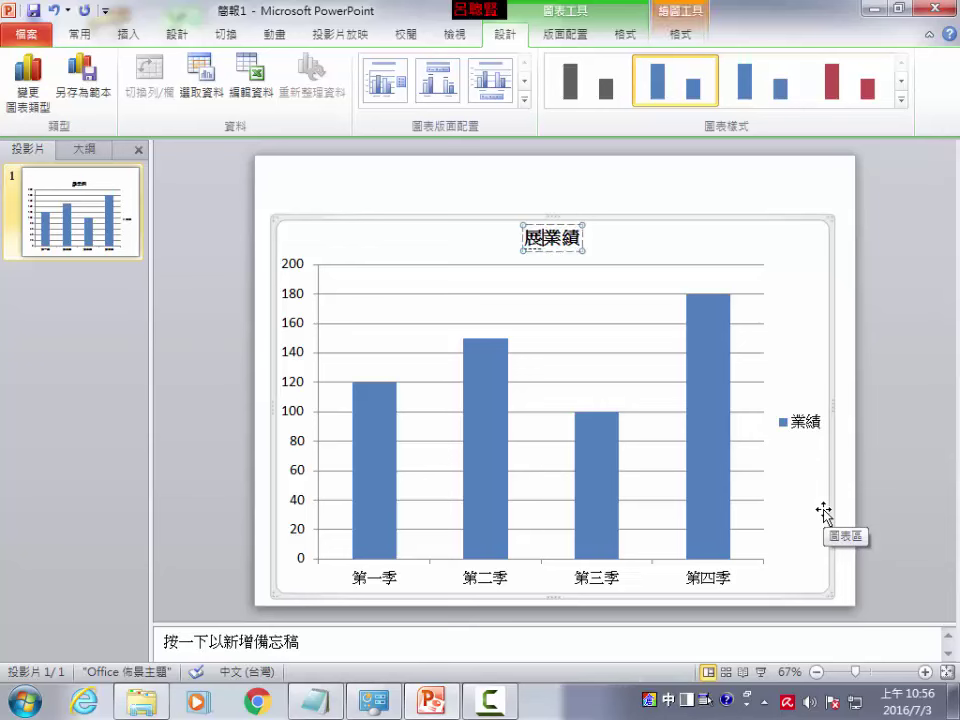
text(示圖)
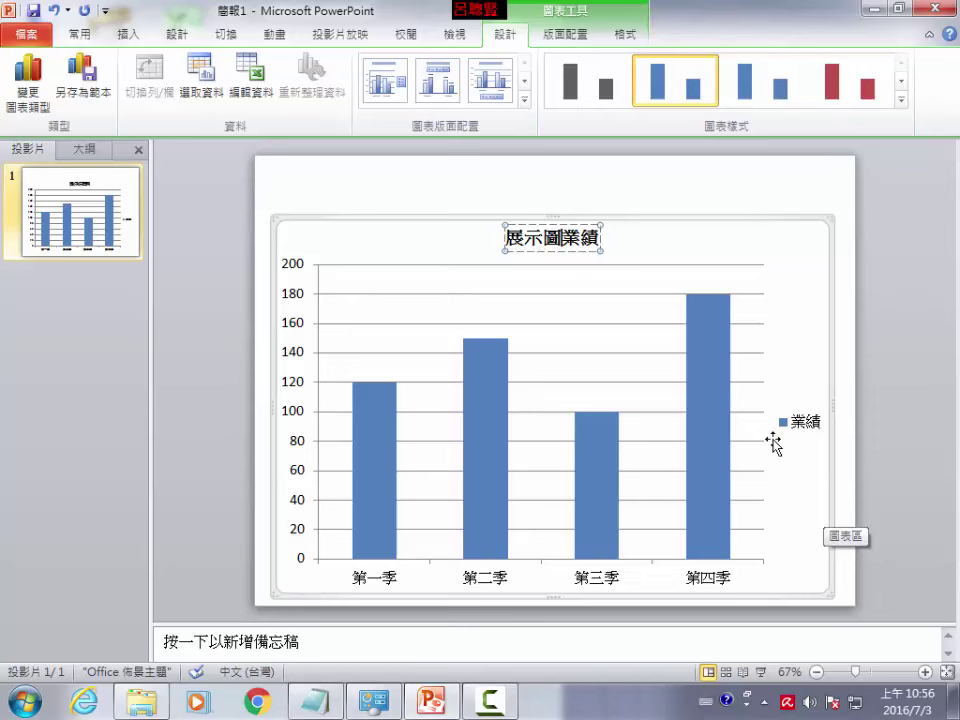
drag(553, 238, 606, 238)
key(ctrl+c)
key(BackSpace)
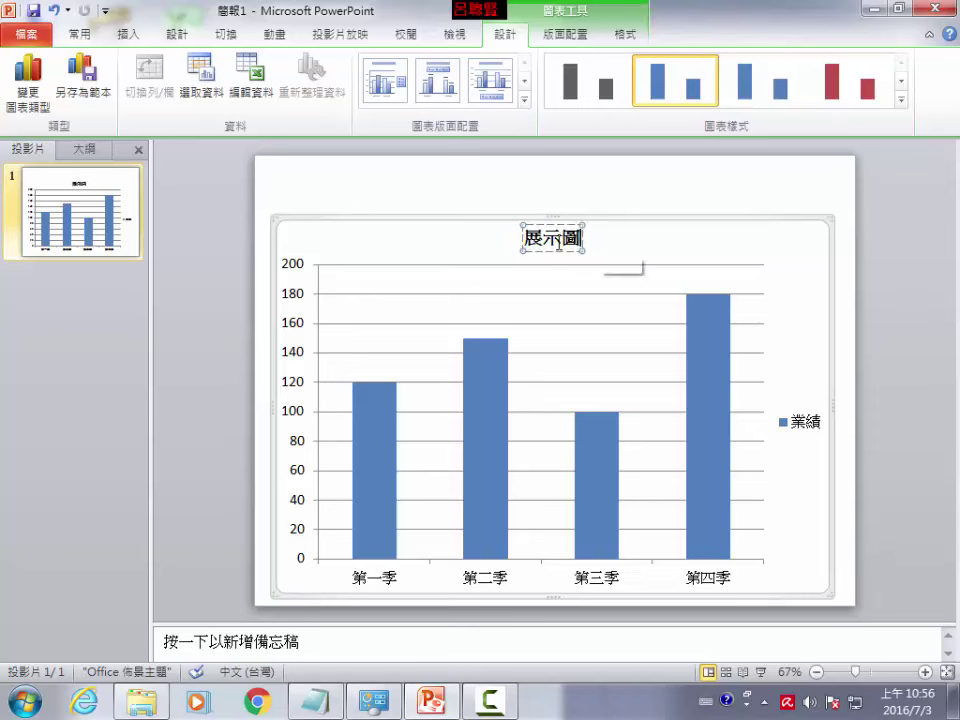
key(Home)
key(ctrl+v)
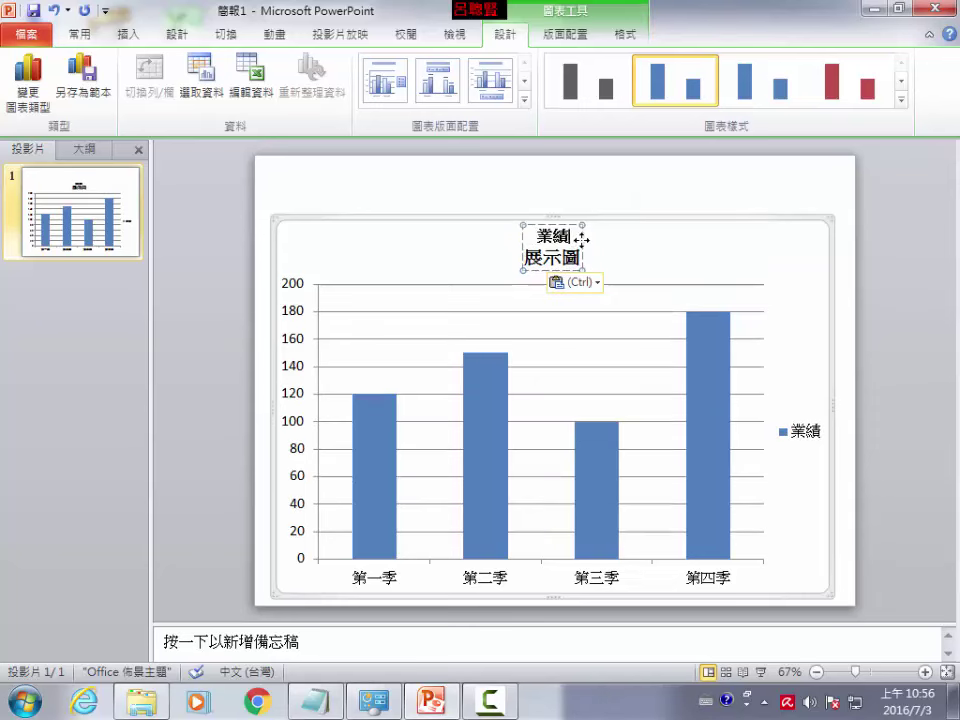
key(Delete)
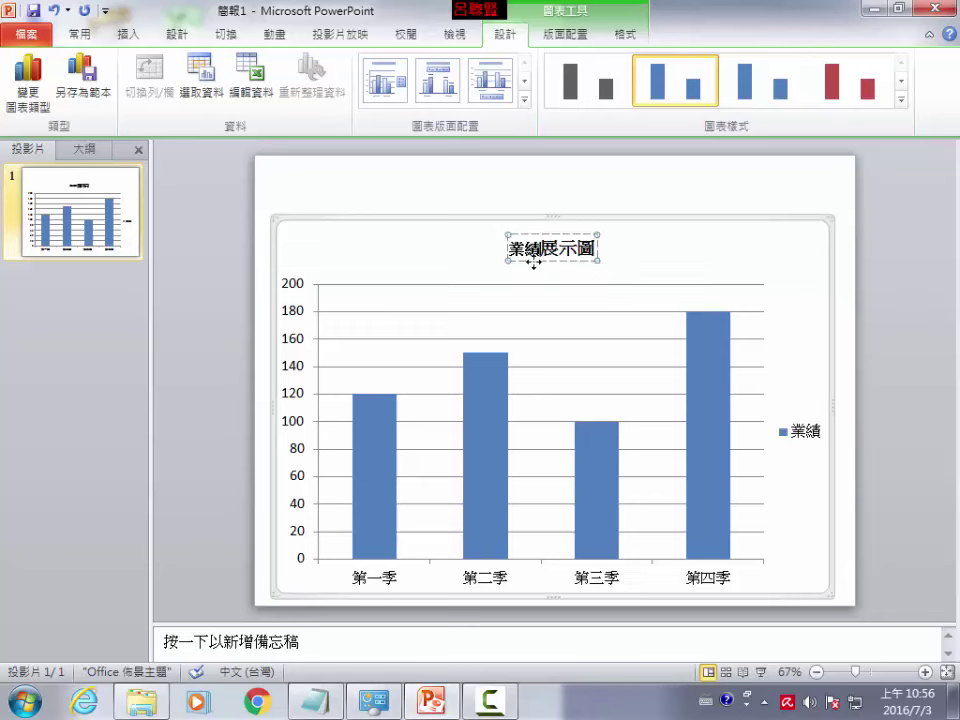
click(627, 195)
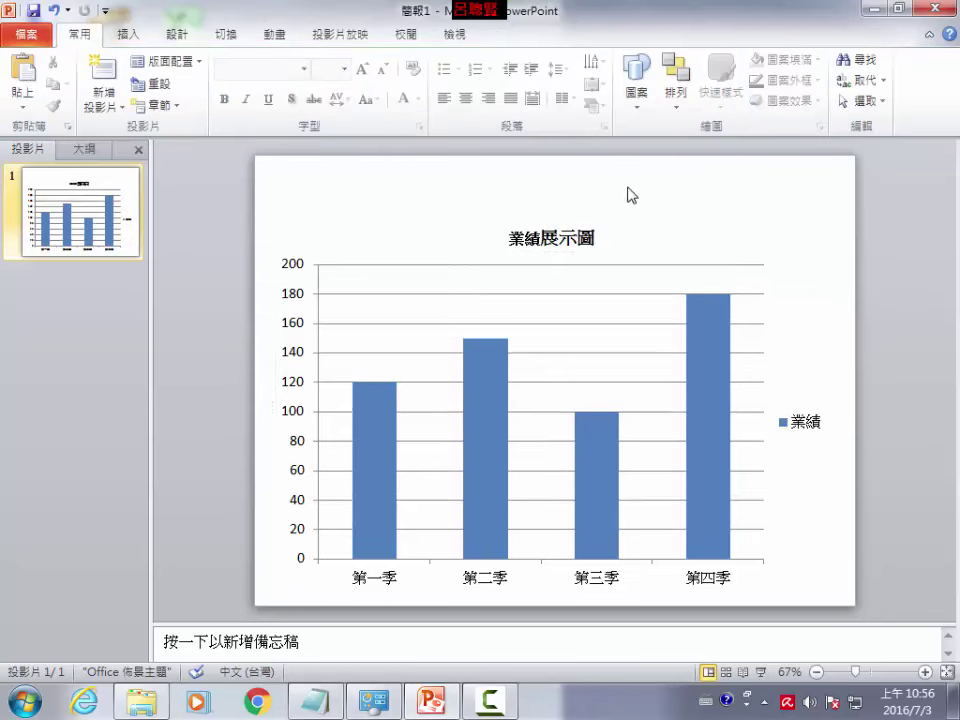
click(518, 284)
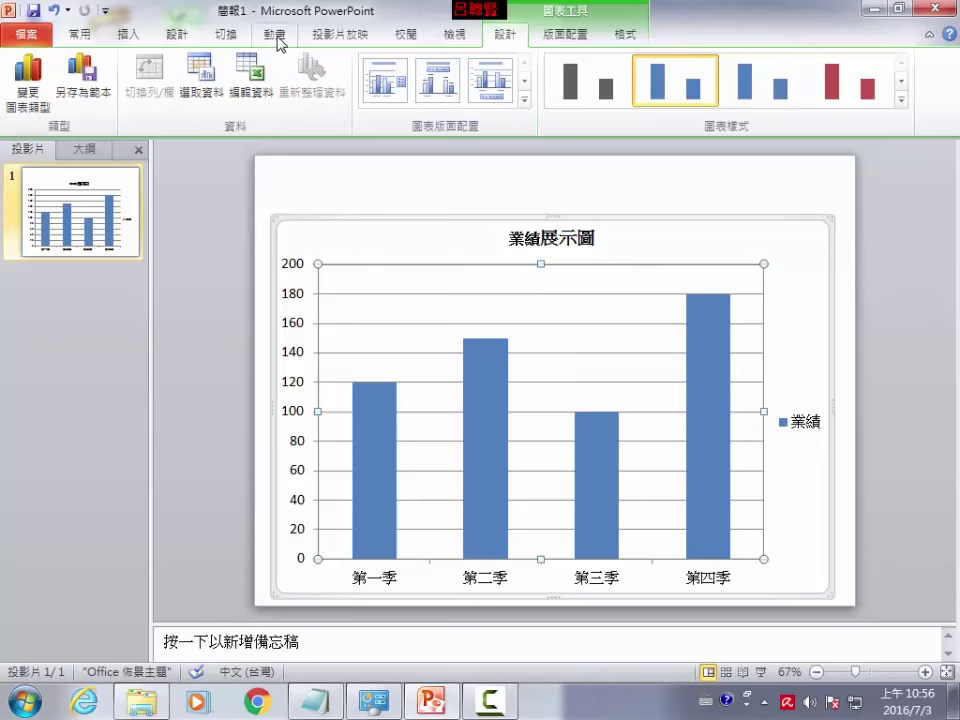
Apply the orange 3D column style from the Chart Styles gallery to the chart.
click(630, 36)
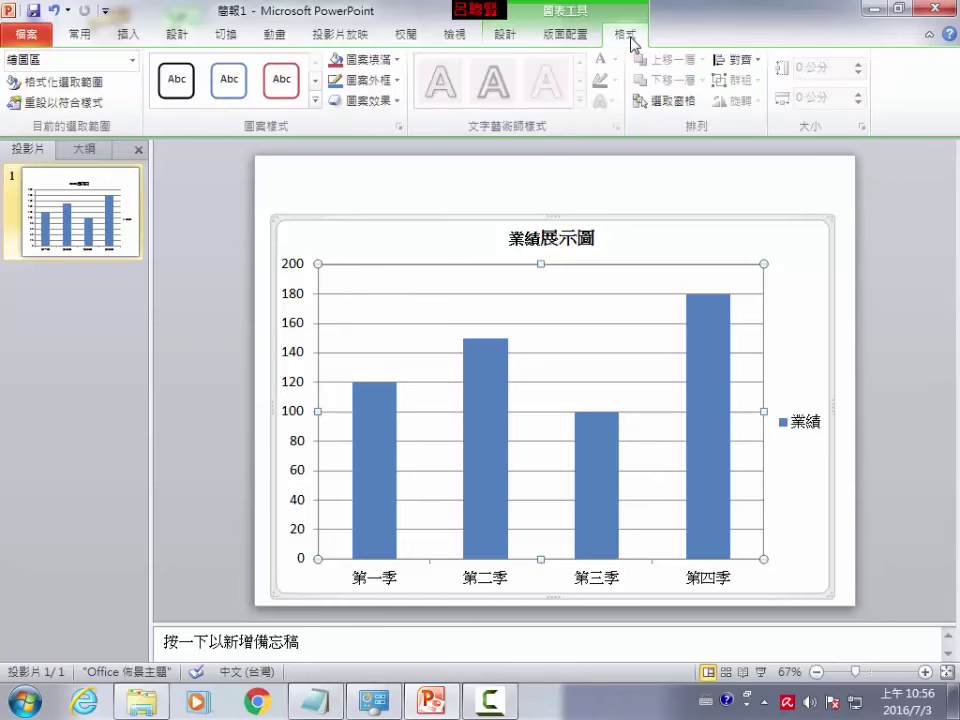
click(577, 40)
click(500, 40)
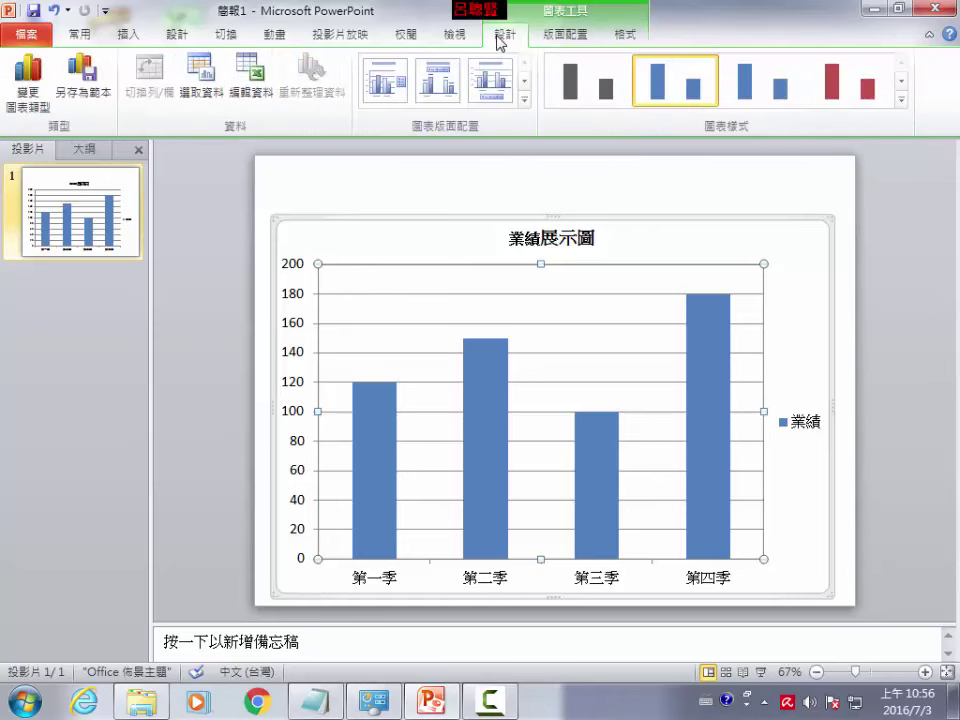
click(901, 100)
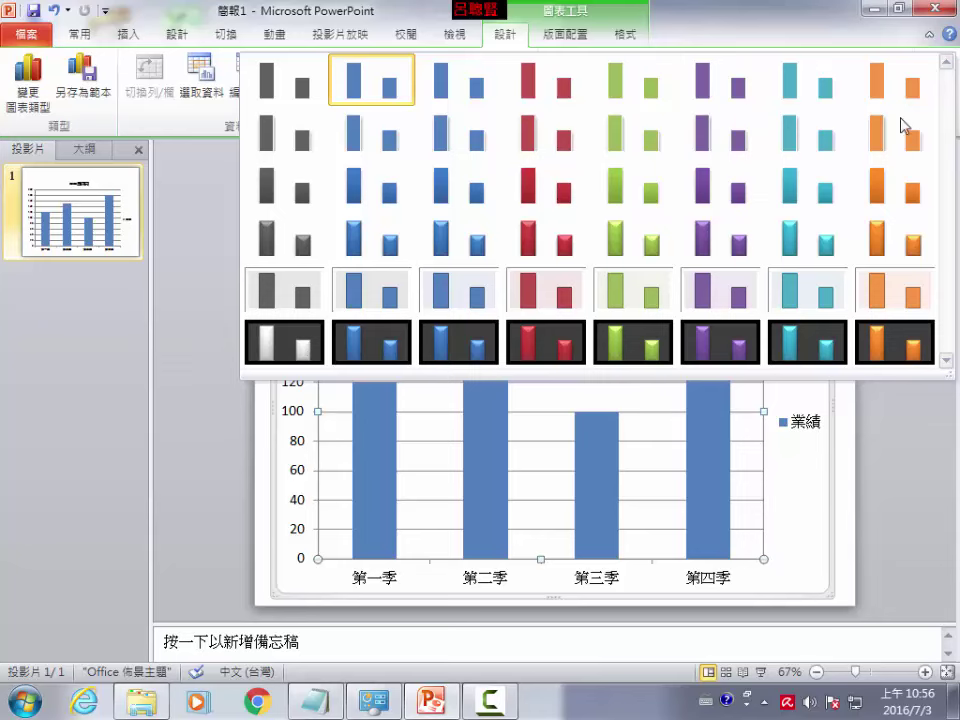
click(890, 243)
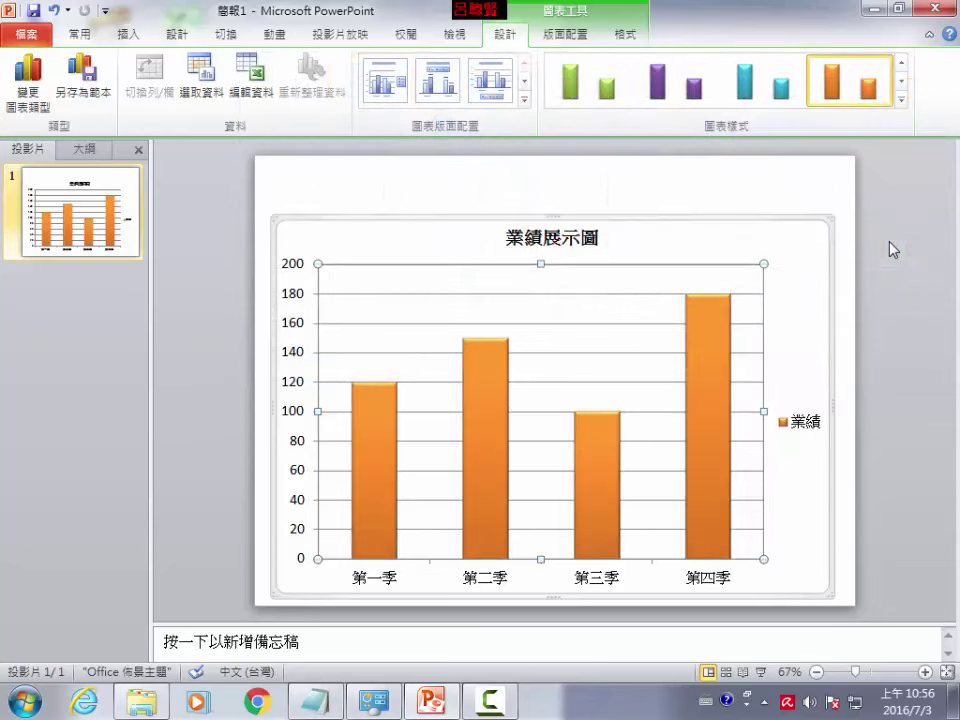
click(815, 215)
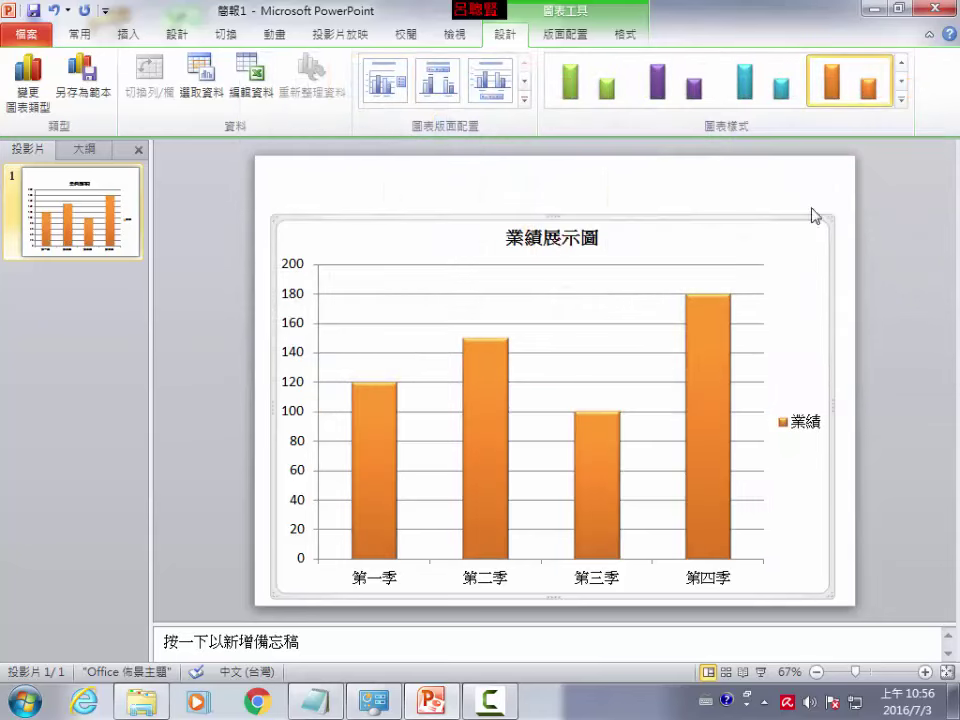
click(645, 186)
click(366, 418)
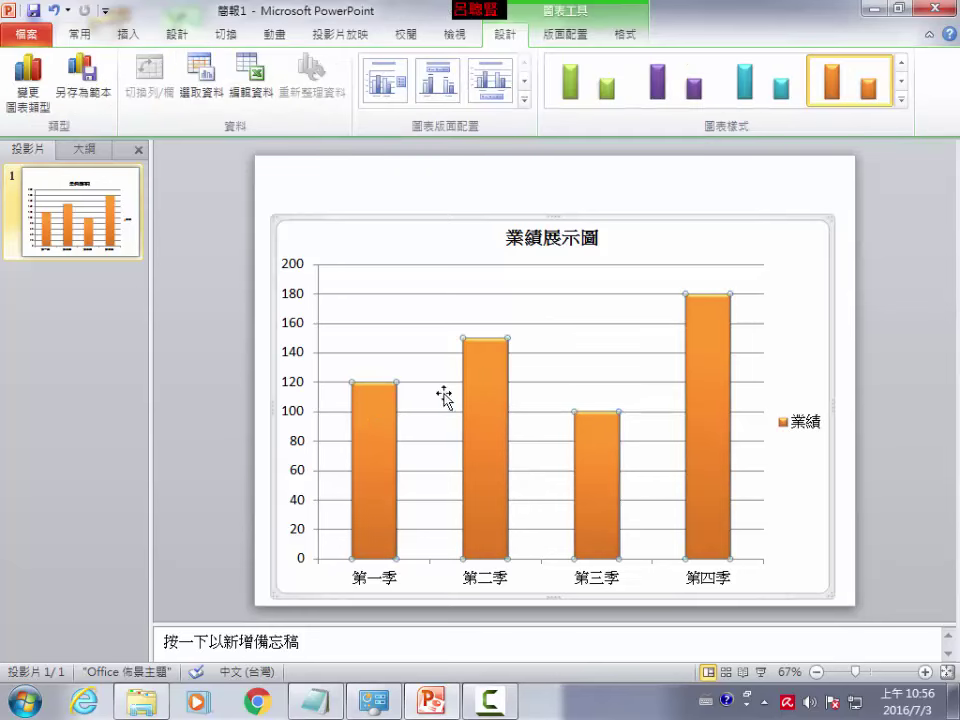
Give the 第一季 data point a solid red fill in Format Data Point.
right_click(381, 414)
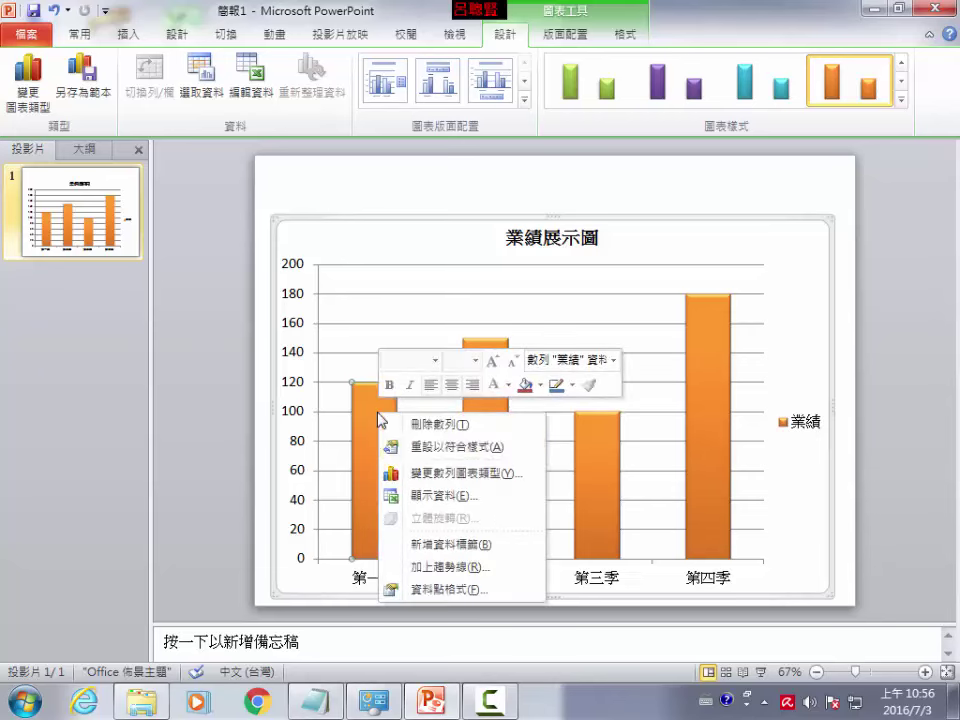
click(437, 592)
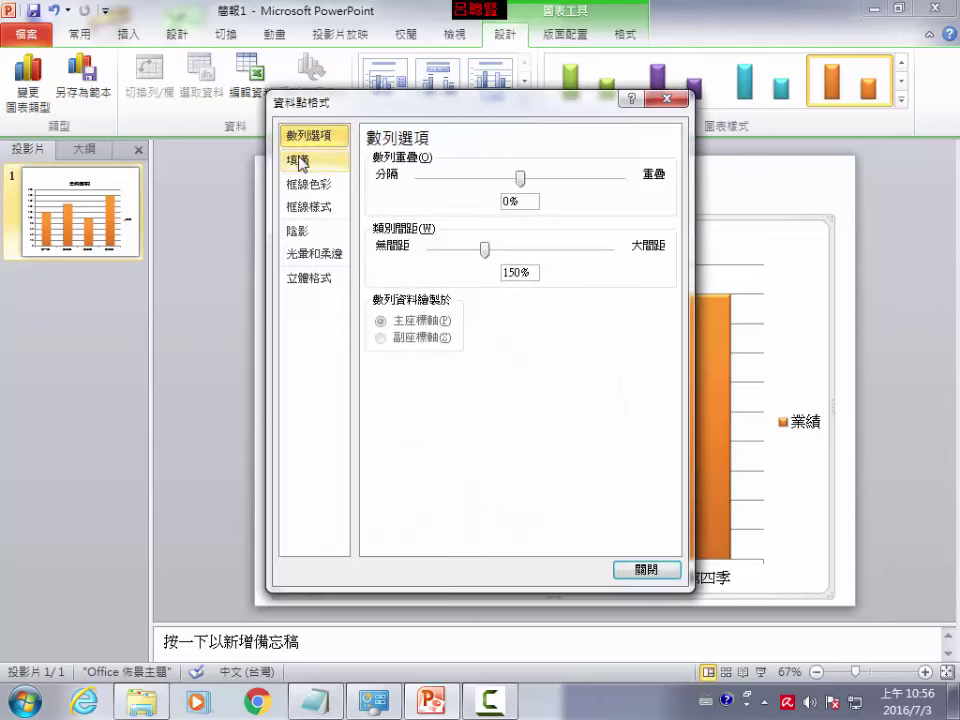
click(301, 161)
drag(383, 102, 553, 89)
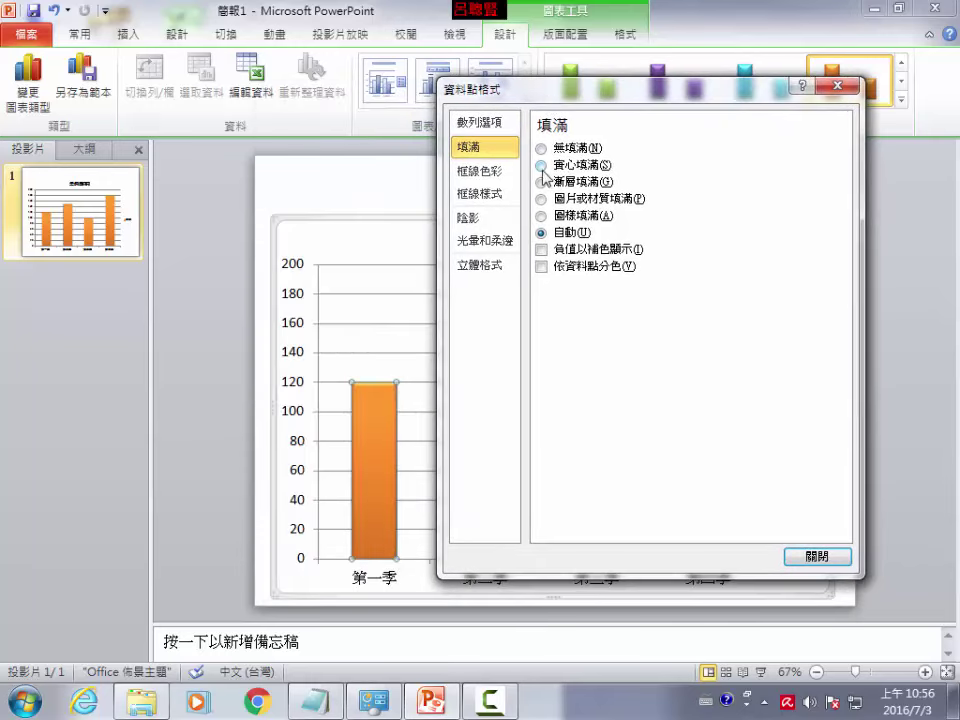
click(542, 166)
click(643, 308)
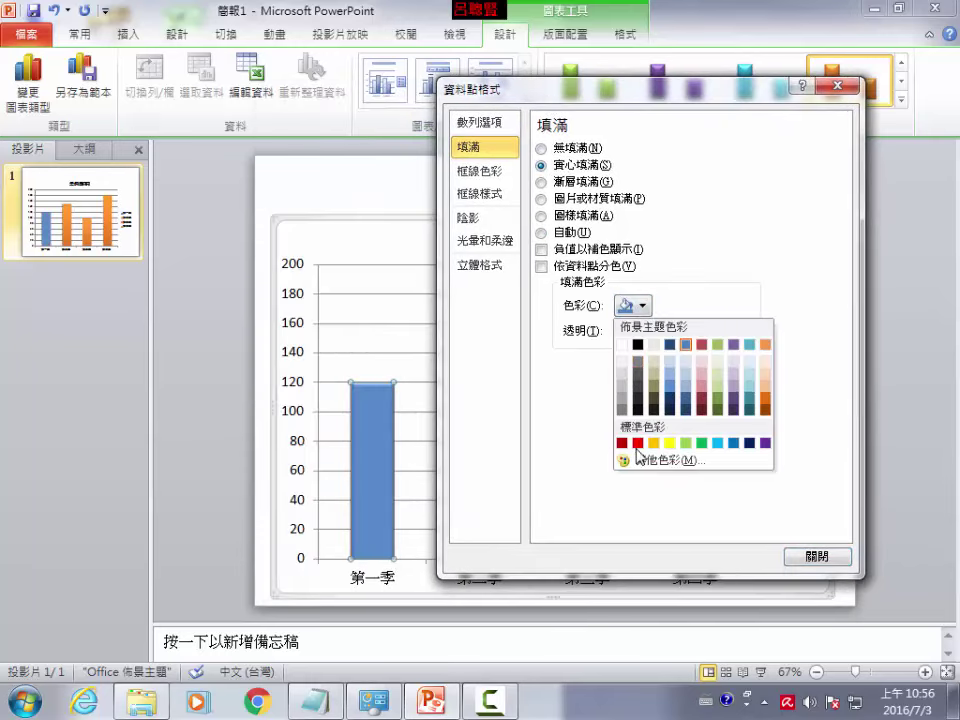
key(Escape)
key(Escape)
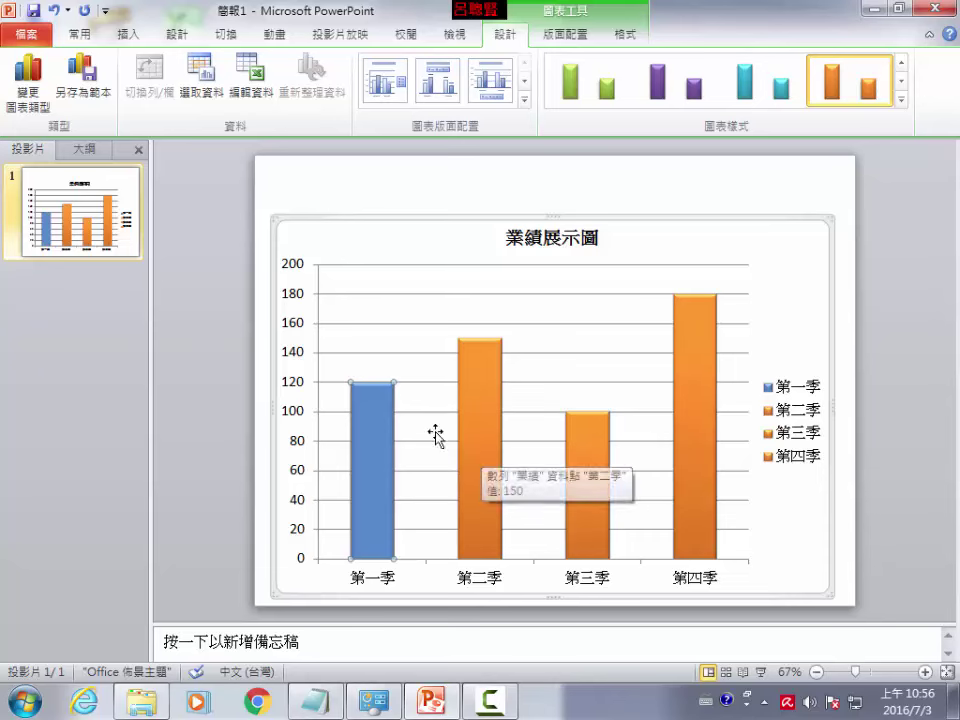
right_click(375, 418)
click(437, 589)
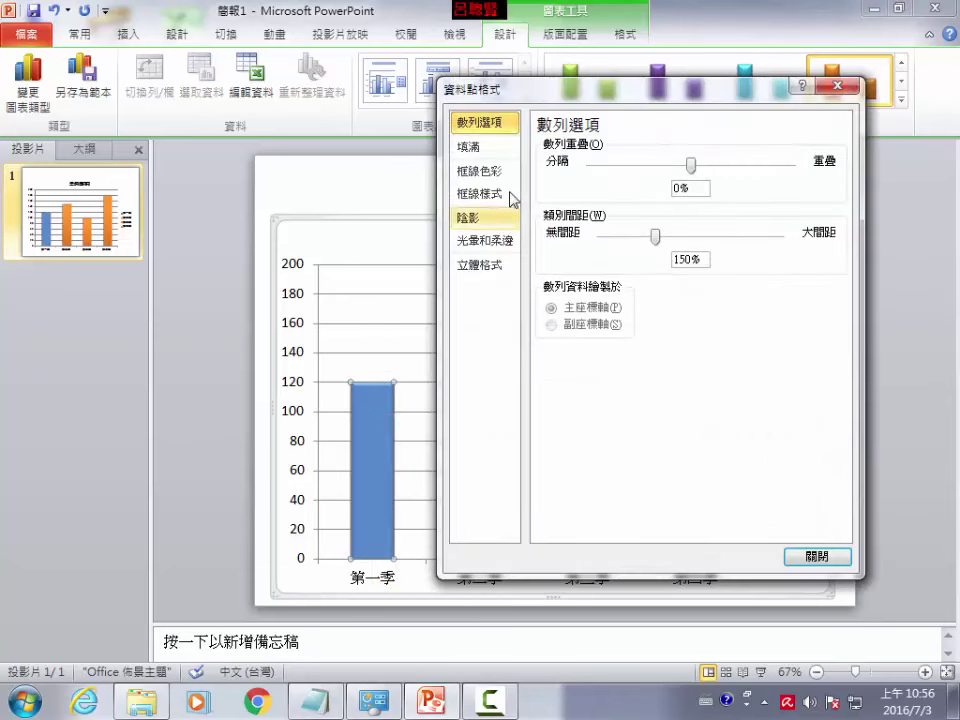
click(478, 146)
click(643, 307)
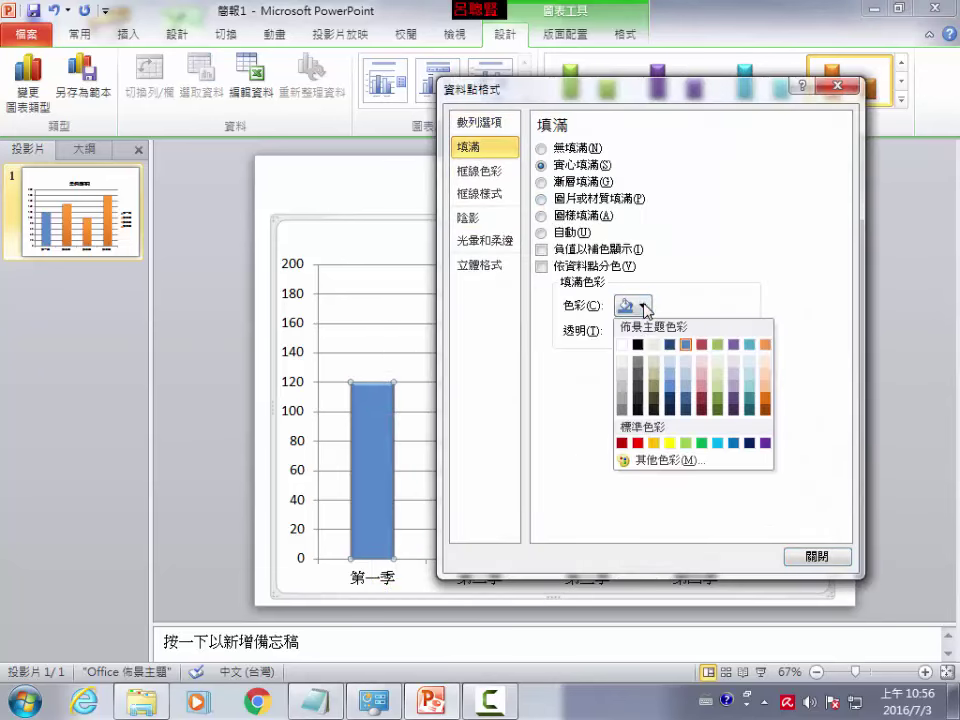
click(622, 443)
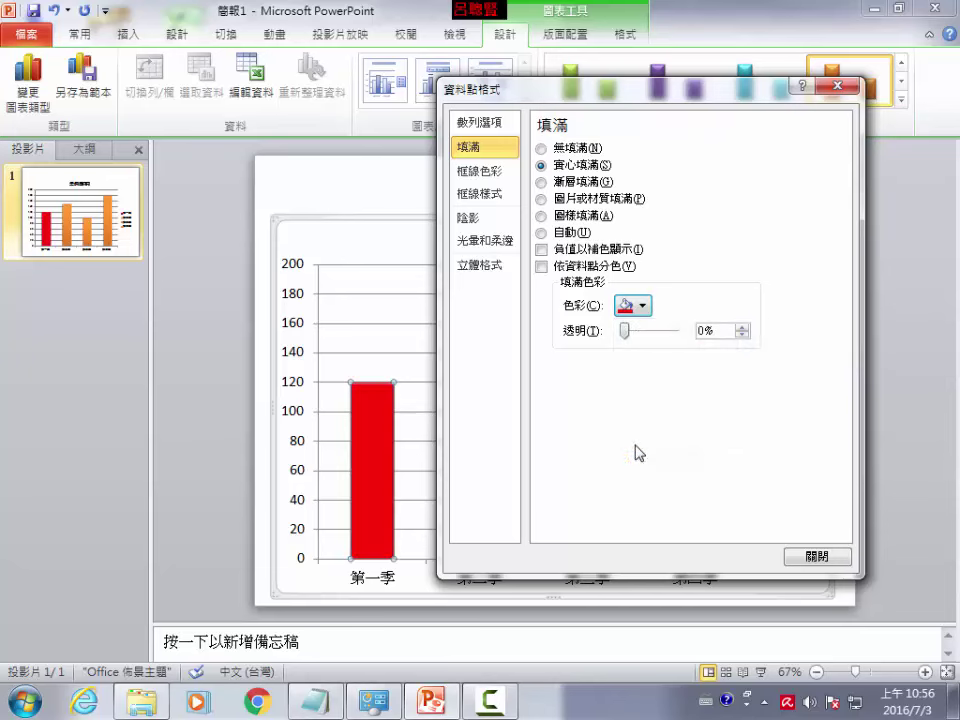
click(817, 558)
Give the 第二季 data point a solid green fill.
right_click(493, 384)
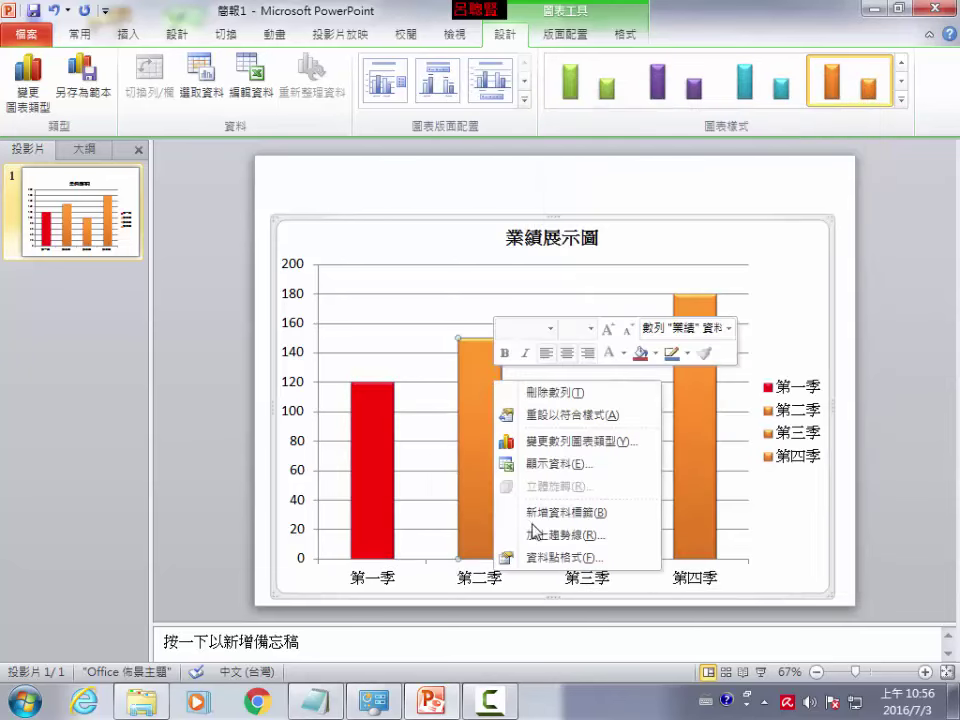
click(549, 558)
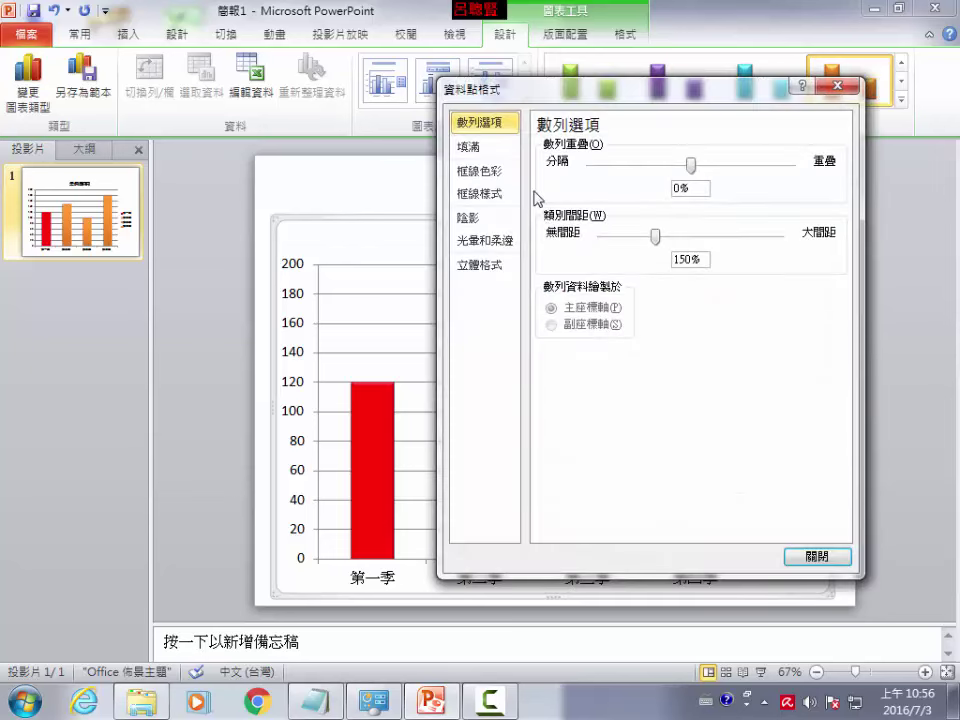
click(480, 146)
click(542, 165)
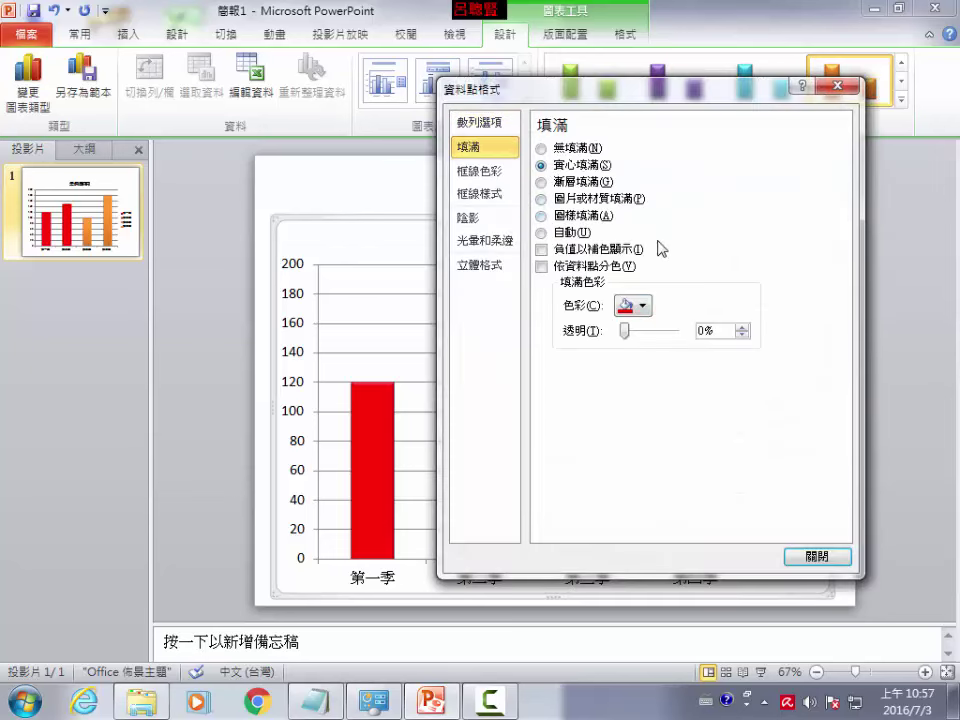
click(643, 308)
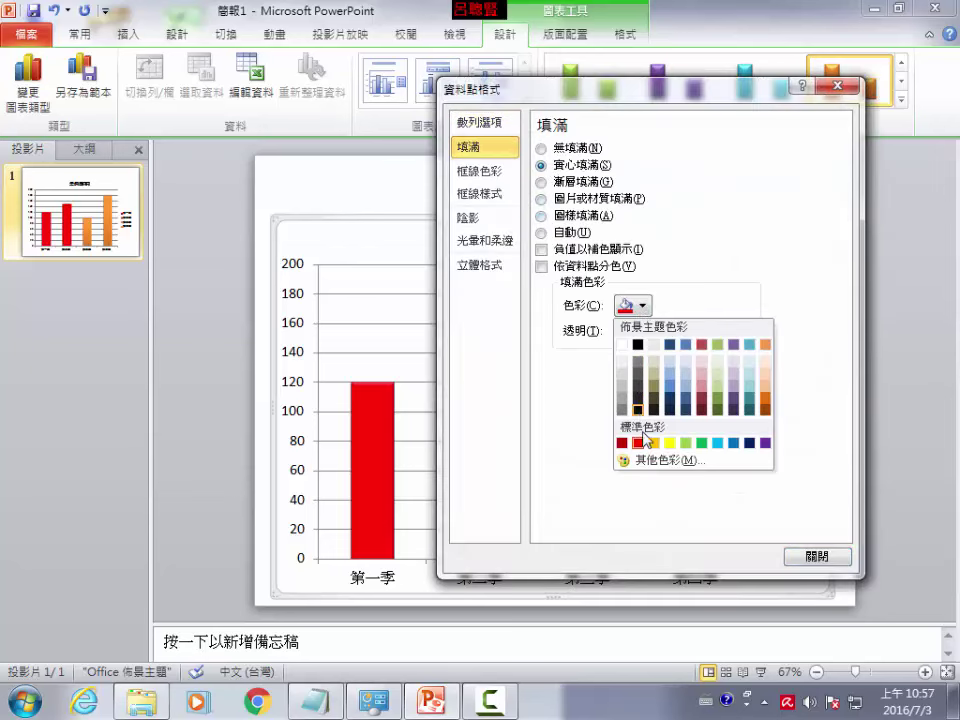
click(705, 446)
click(830, 558)
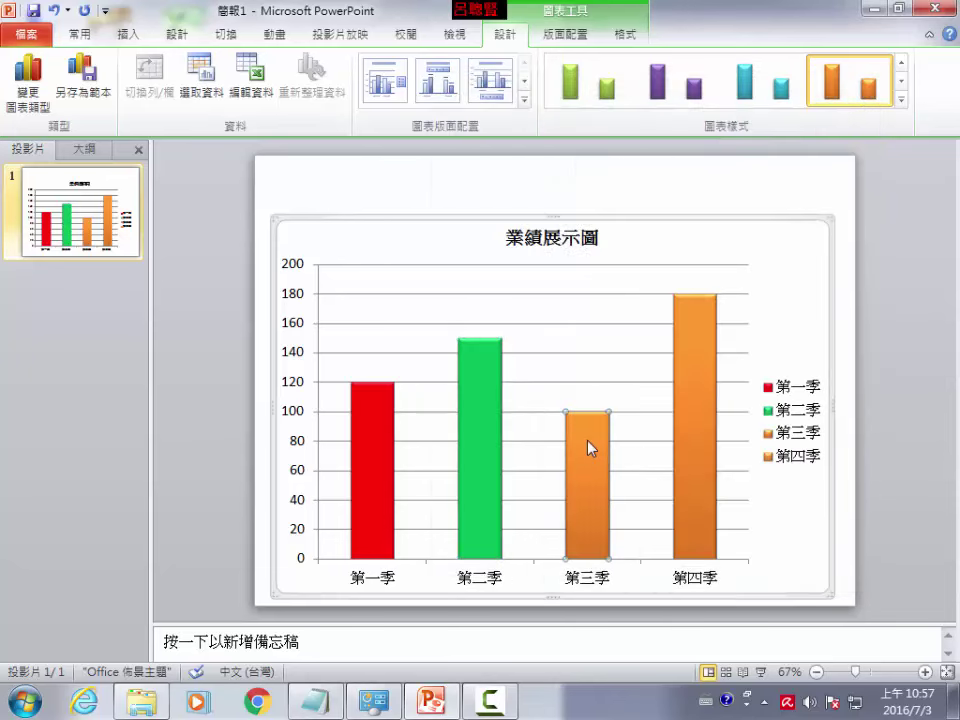
Give the 第三季 data point a solid yellow fill.
right_click(590, 448)
click(660, 614)
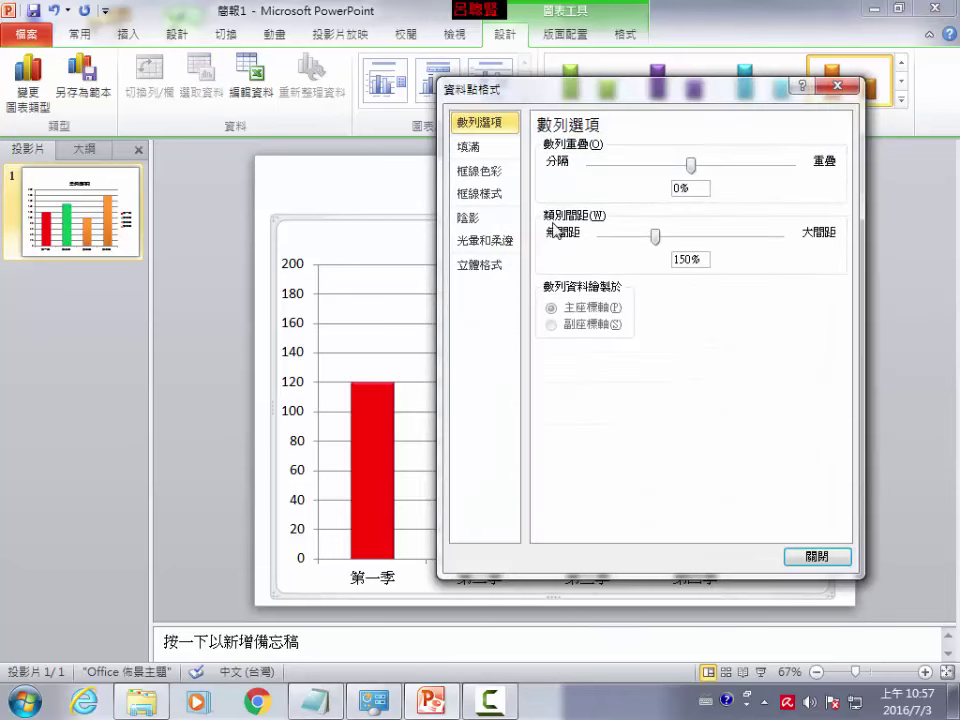
click(470, 146)
click(542, 166)
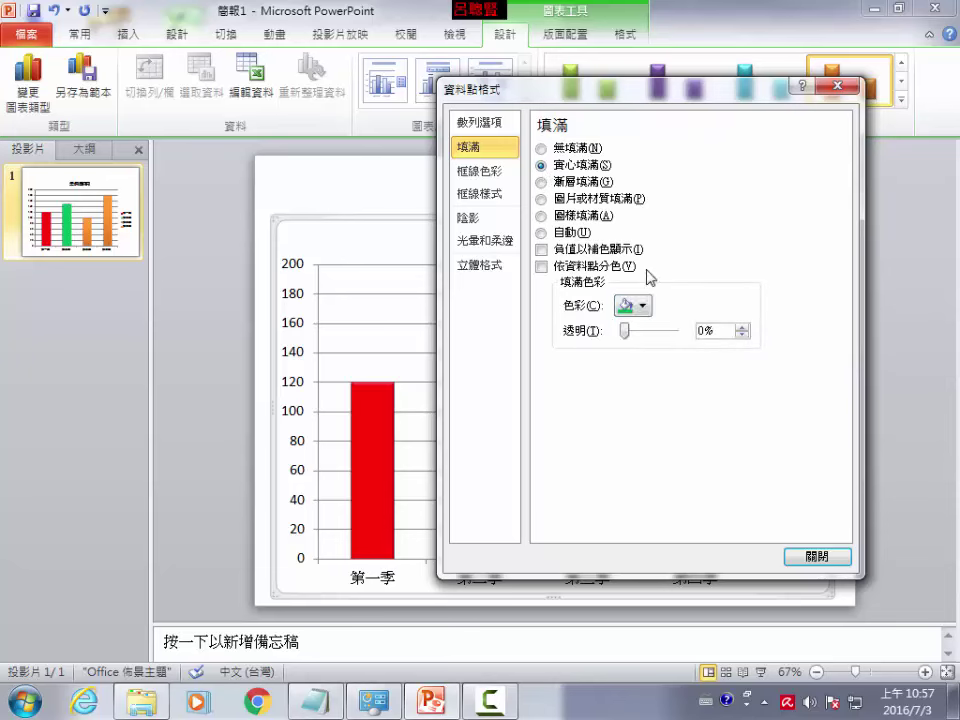
click(636, 306)
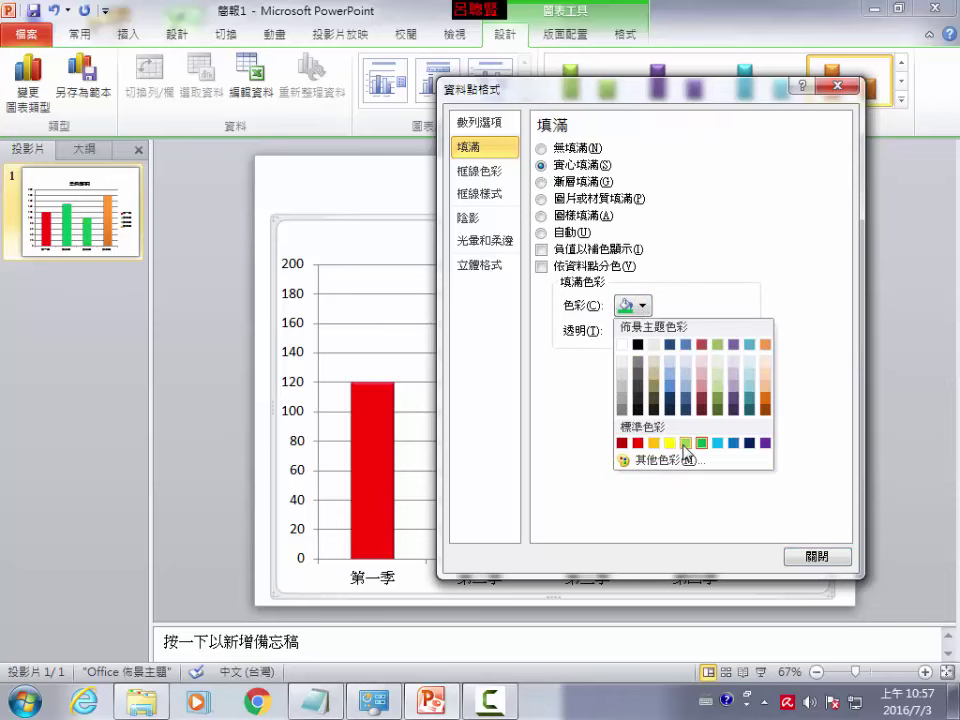
click(670, 443)
click(817, 557)
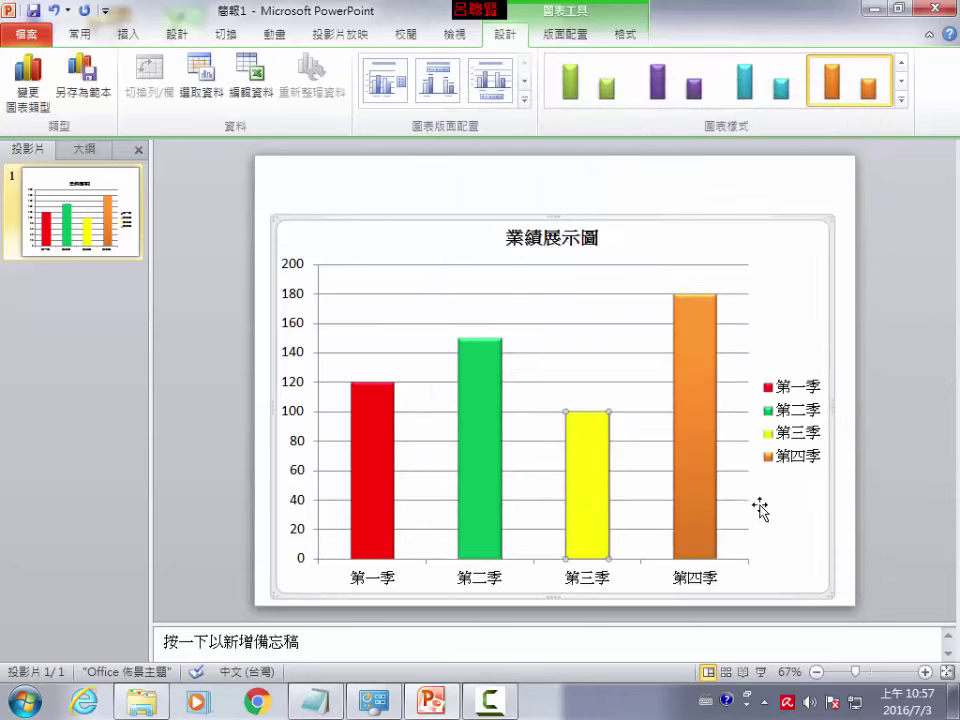
click(700, 381)
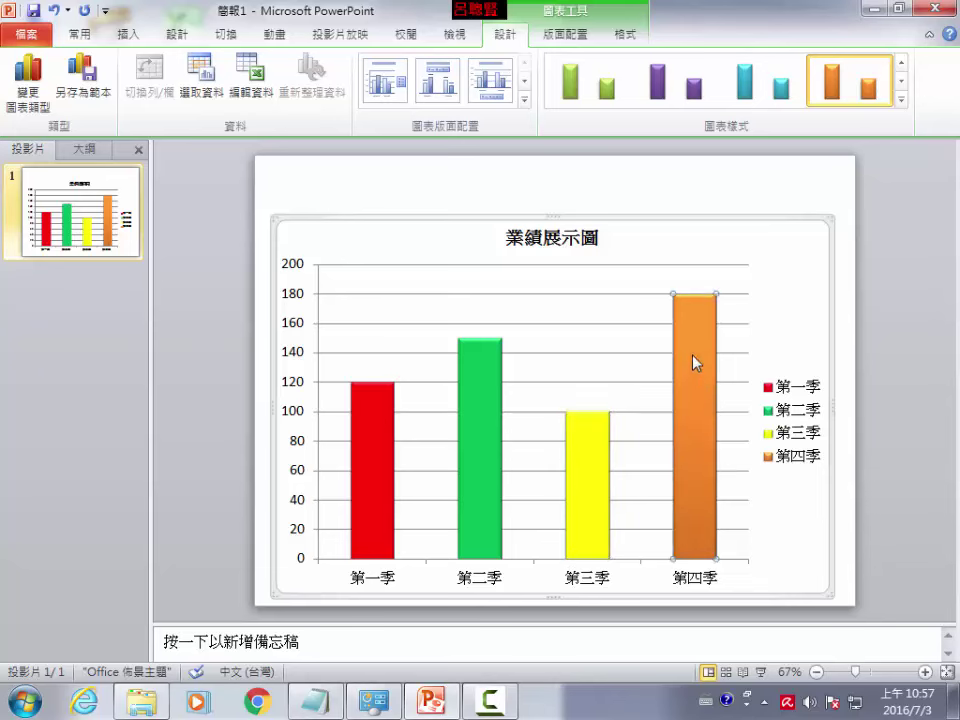
Set the 第四季 data point's fill type to Picture or texture fill.
right_click(697, 363)
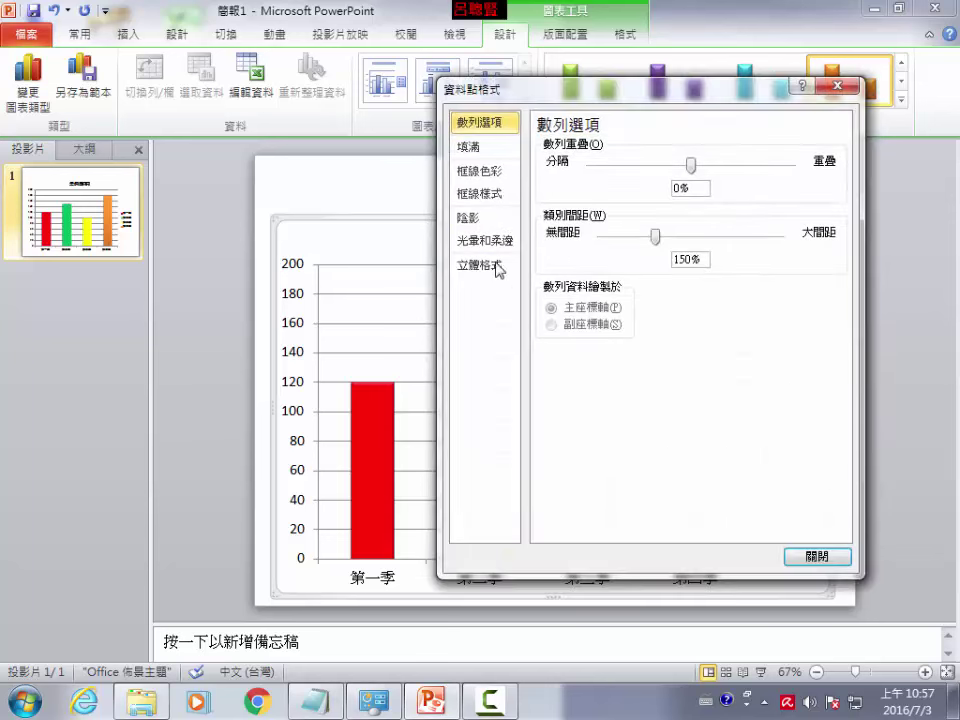
click(476, 152)
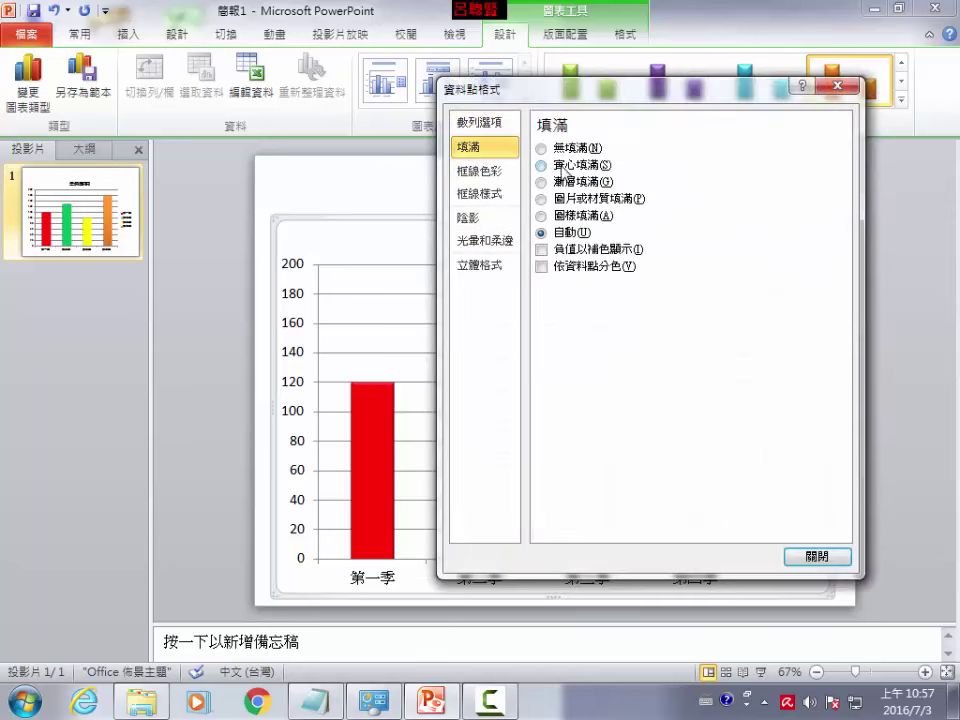
click(563, 165)
click(563, 182)
click(564, 199)
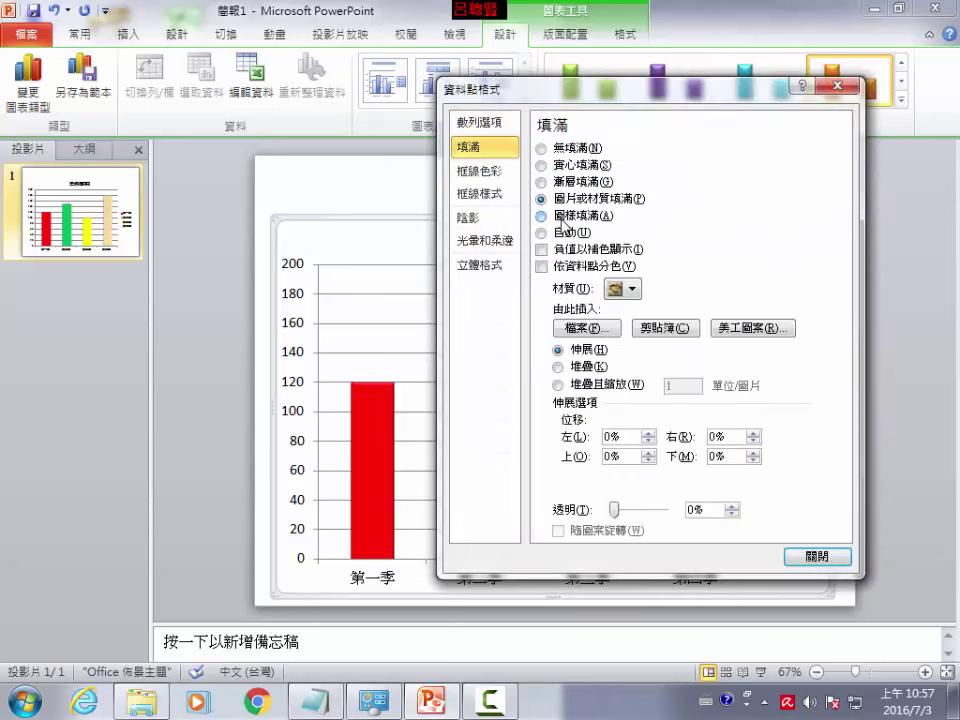
click(562, 215)
click(562, 199)
click(562, 182)
click(562, 199)
Insert the Tulips sample picture as the column's fill, stretched rather than tiled, and close the formatting dialog.
click(586, 330)
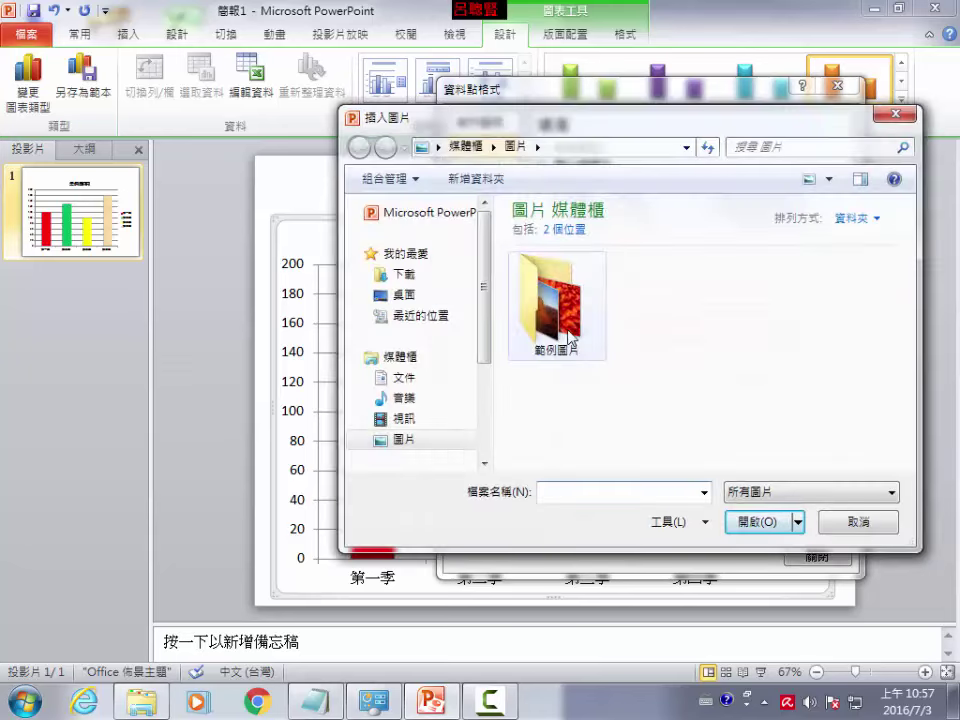
double_click(533, 325)
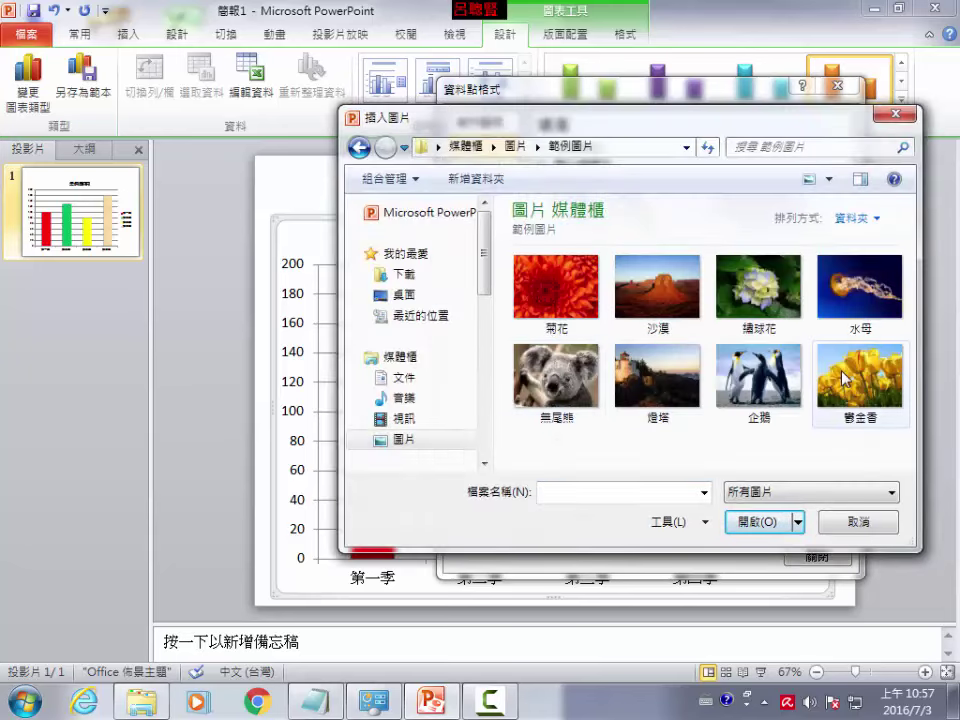
click(877, 393)
click(756, 521)
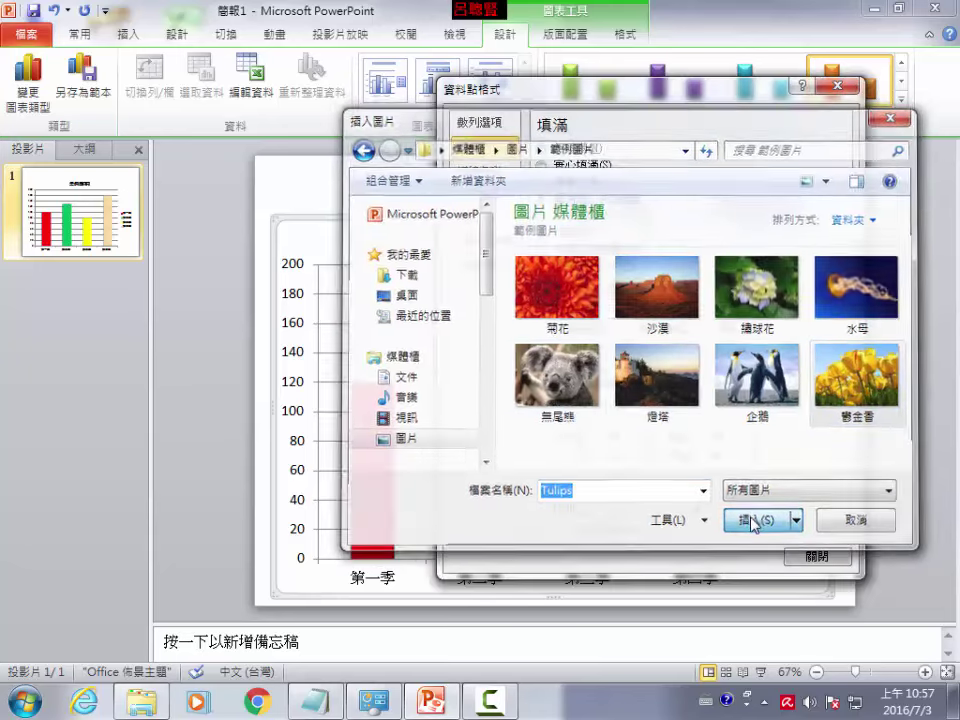
drag(682, 90, 388, 89)
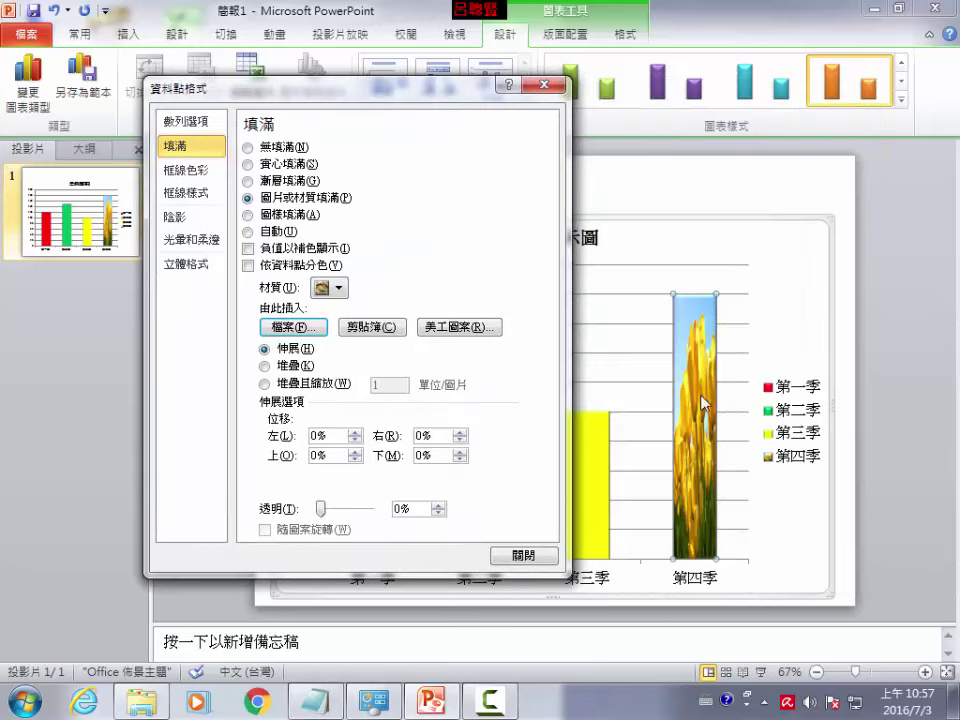
click(266, 367)
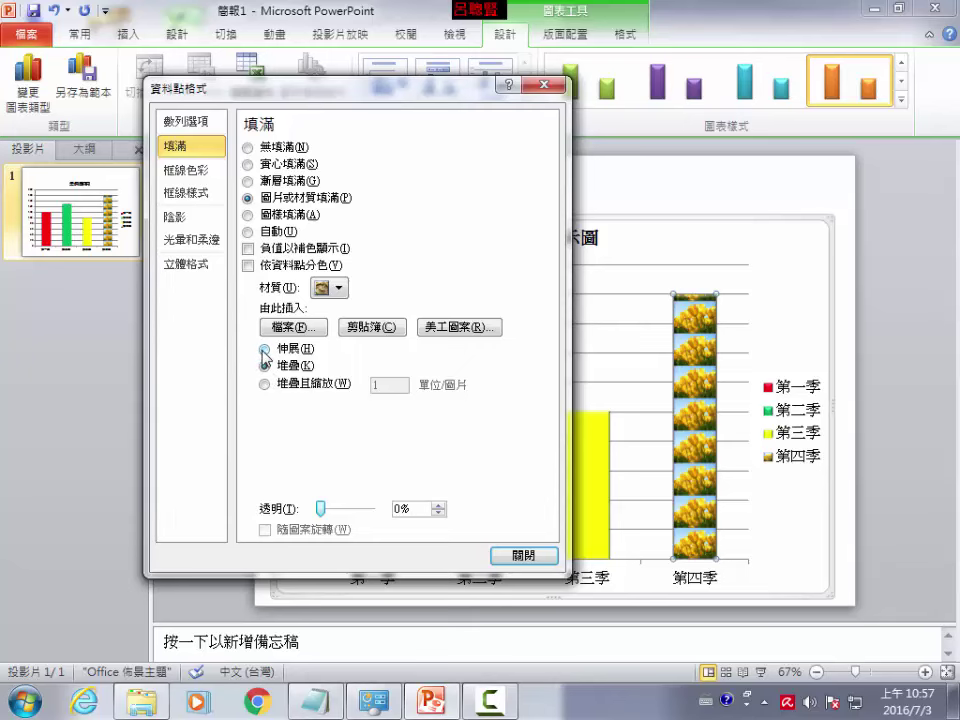
click(264, 349)
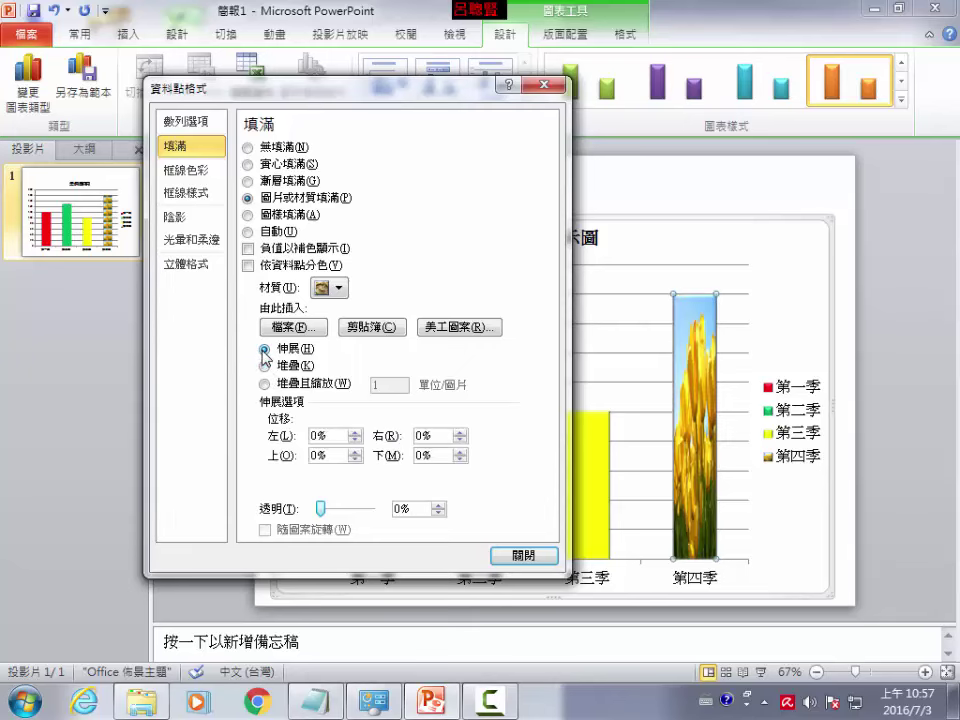
click(529, 558)
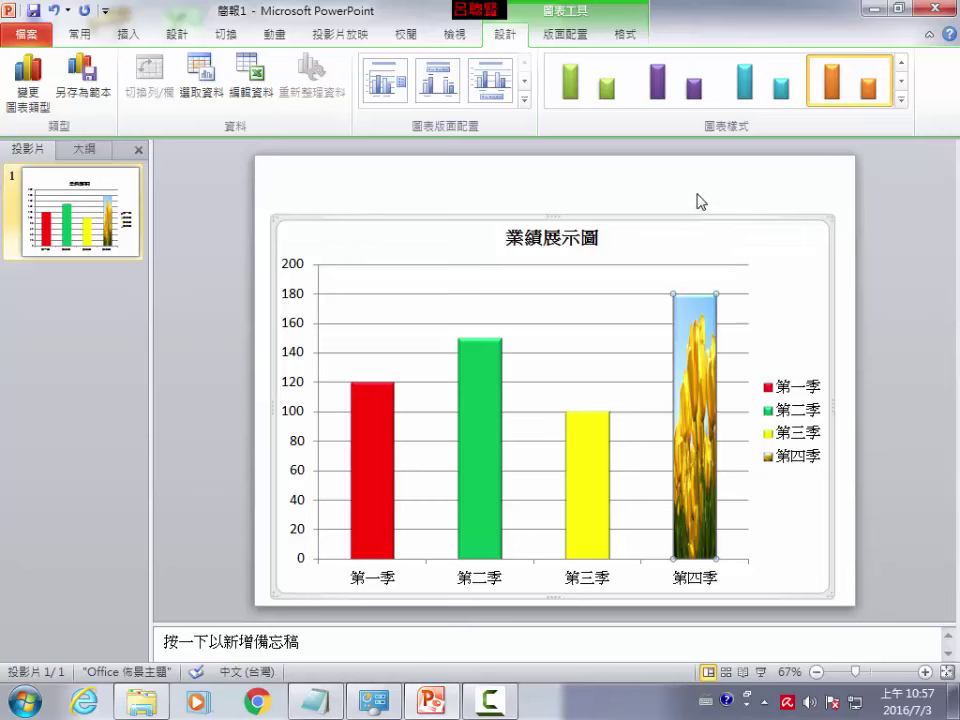
Clear the bar selection and select the whole 業績展示圖 chart.
click(296, 309)
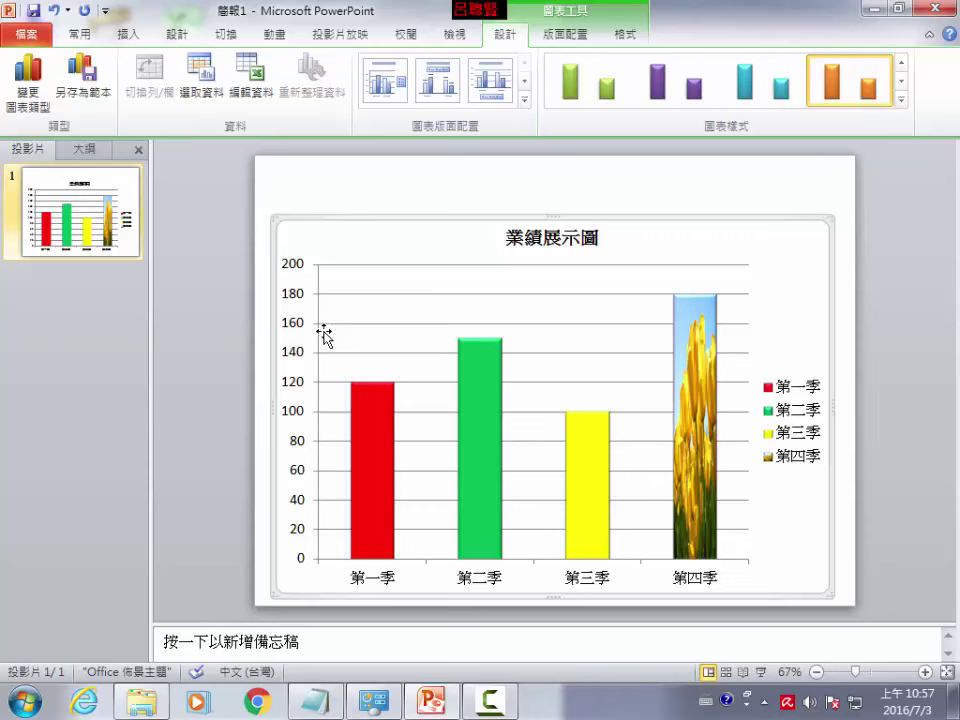
click(408, 193)
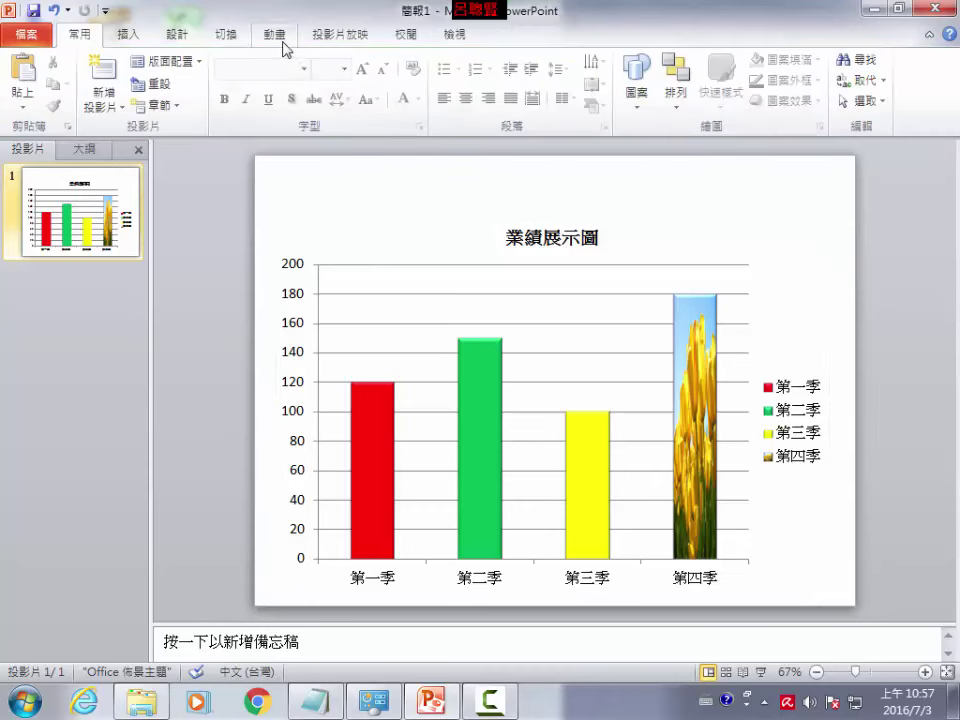
click(385, 287)
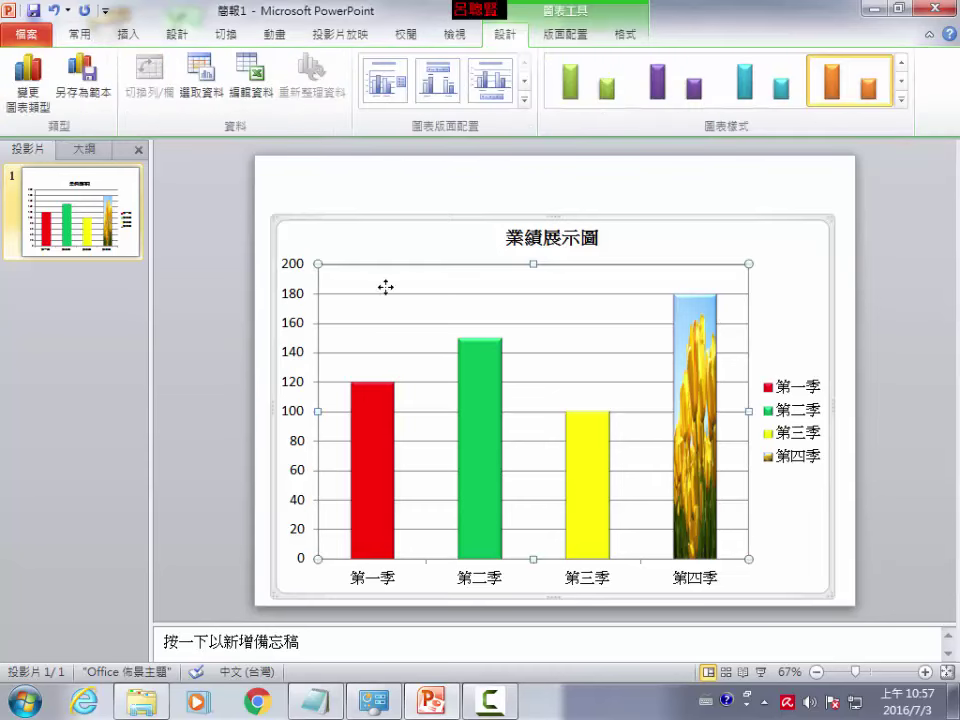
Give the chart a Fade (淡出) entrance animation, preview it, and show its sequence options.
click(283, 43)
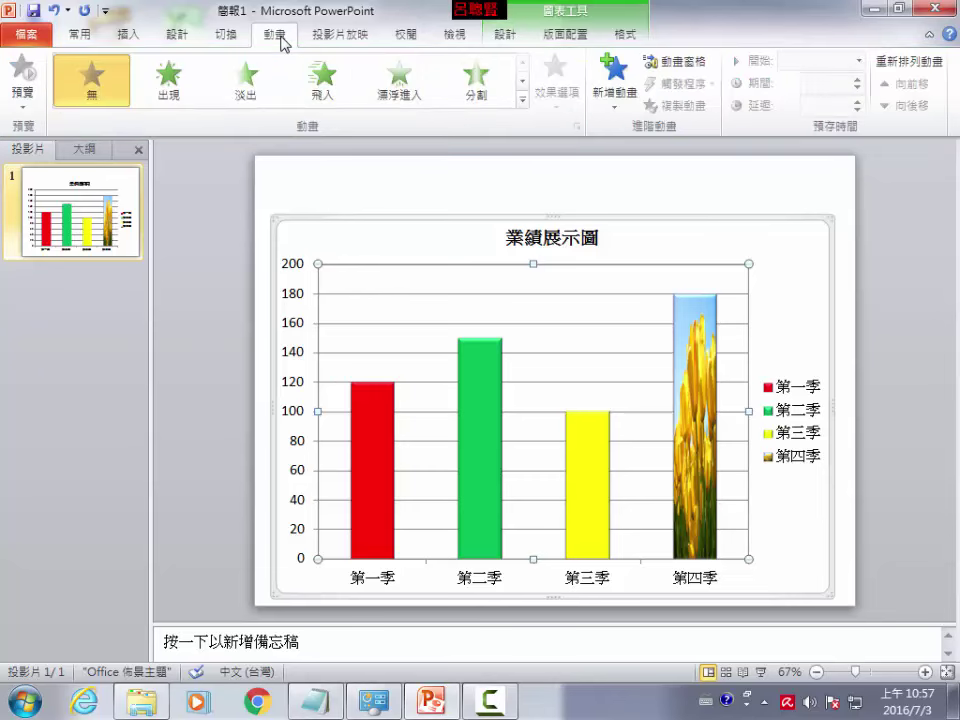
click(172, 80)
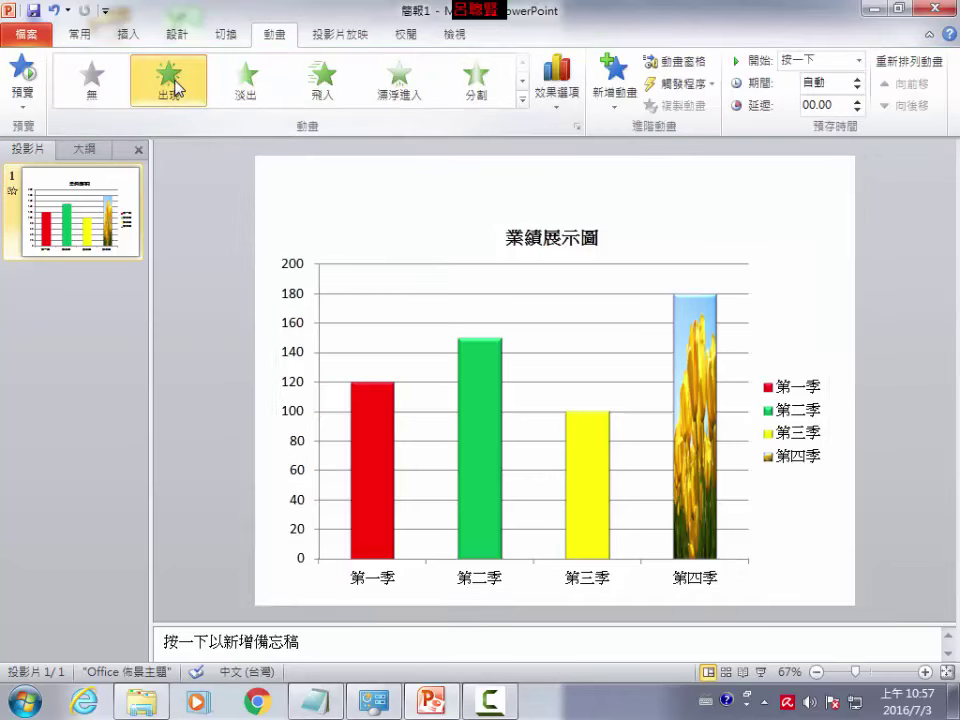
click(247, 95)
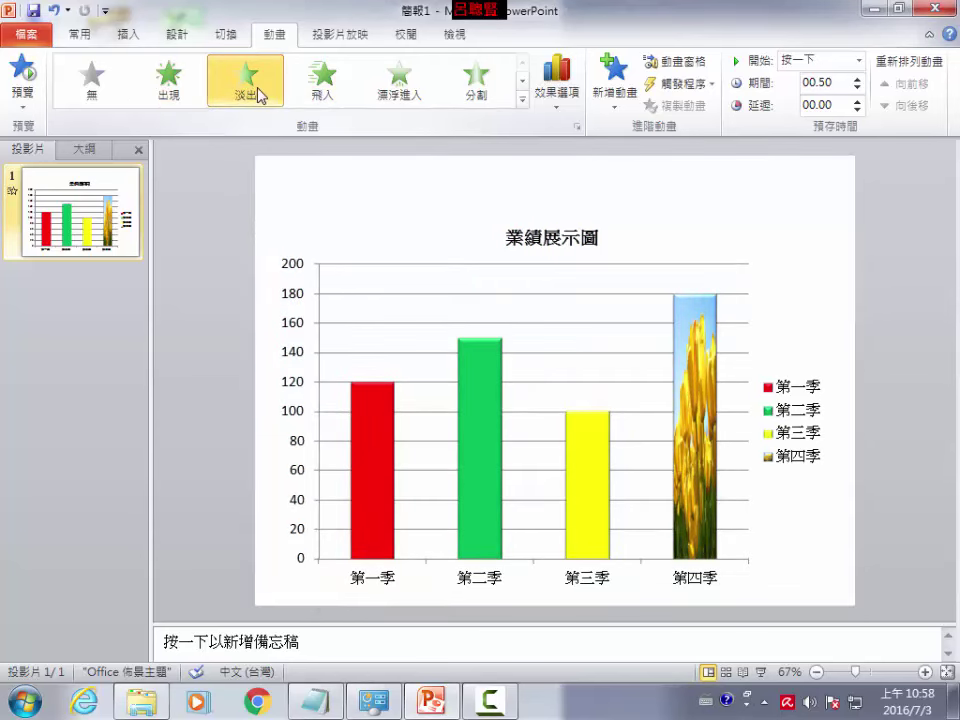
click(256, 97)
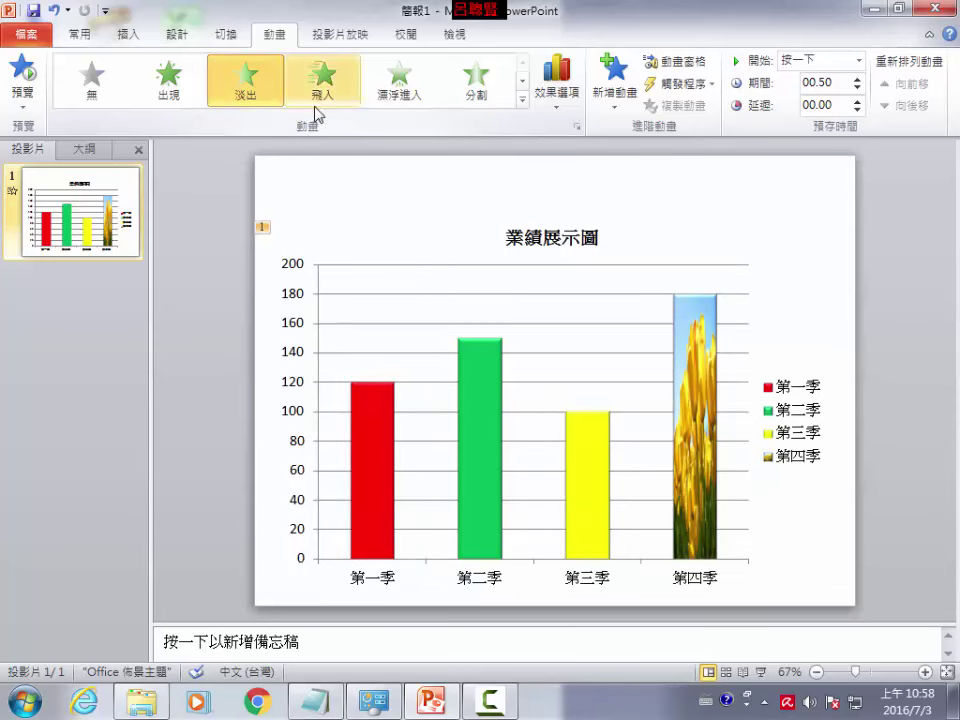
click(557, 118)
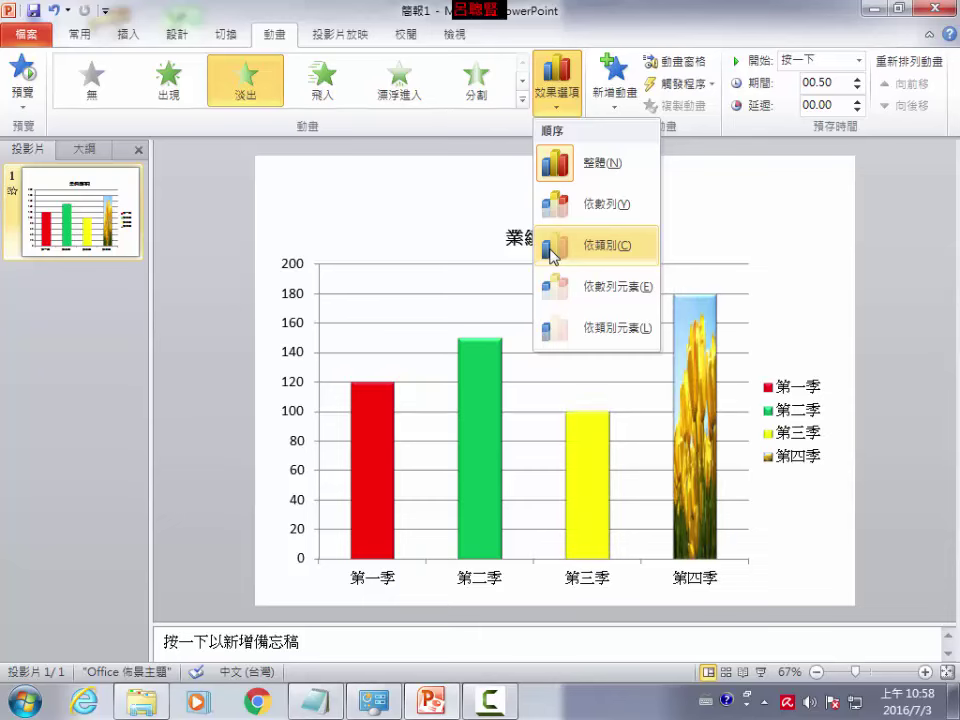
Make the chart animate By Category and expand its steps in the Animation Pane.
click(553, 253)
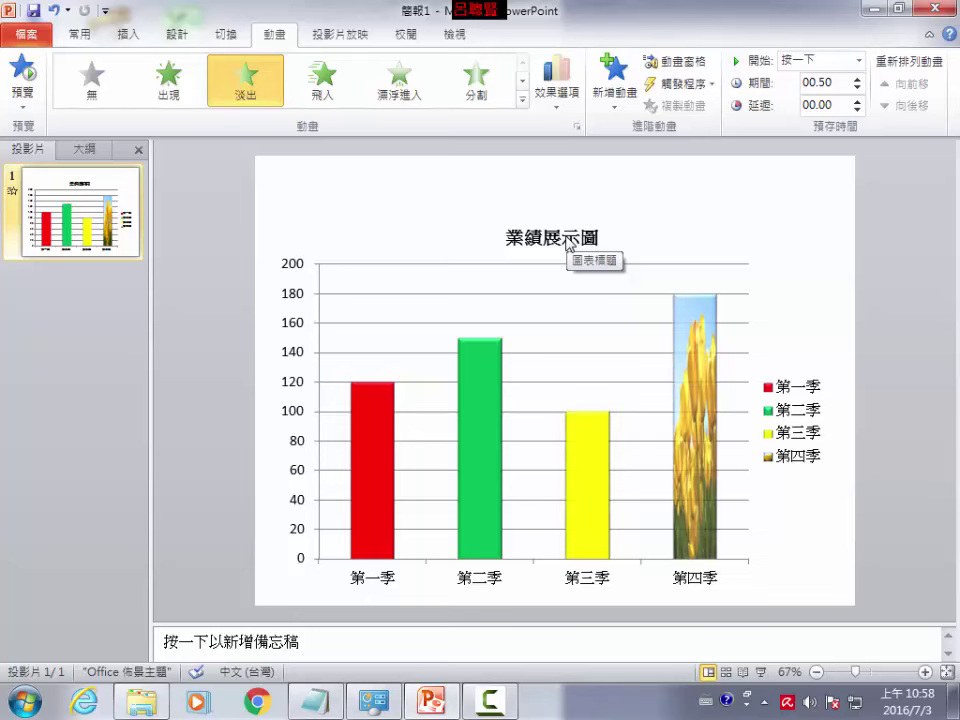
click(682, 68)
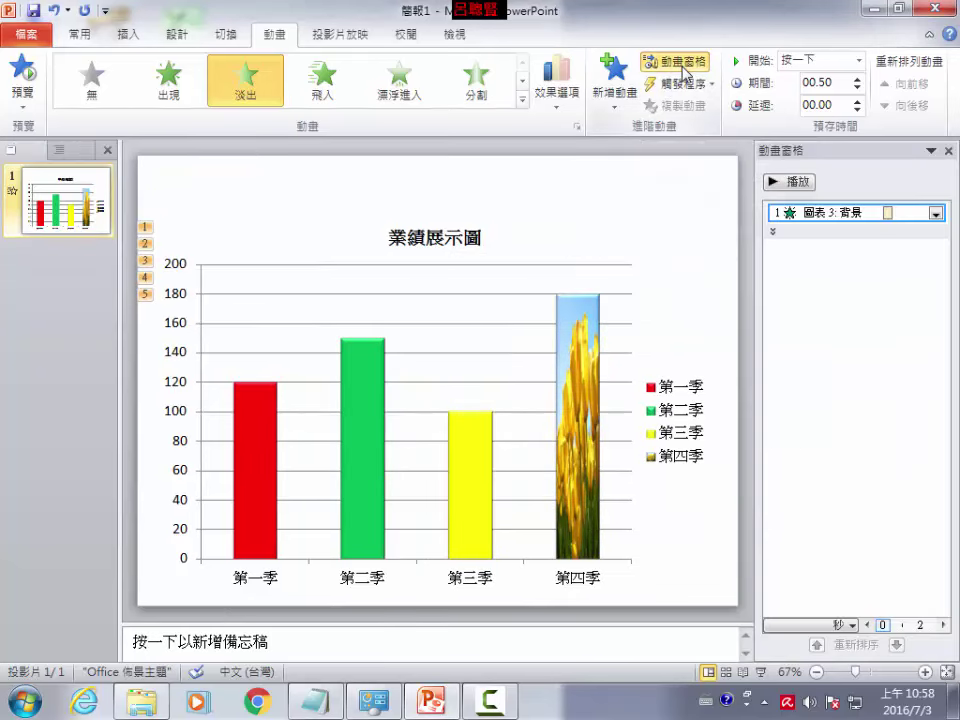
click(776, 233)
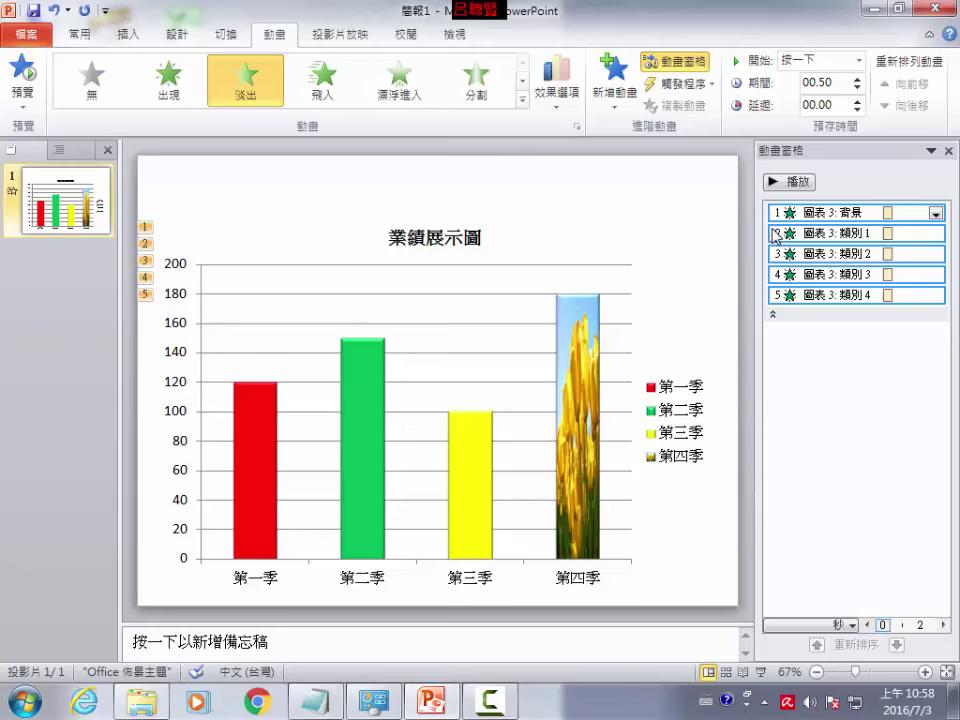
click(628, 274)
click(675, 214)
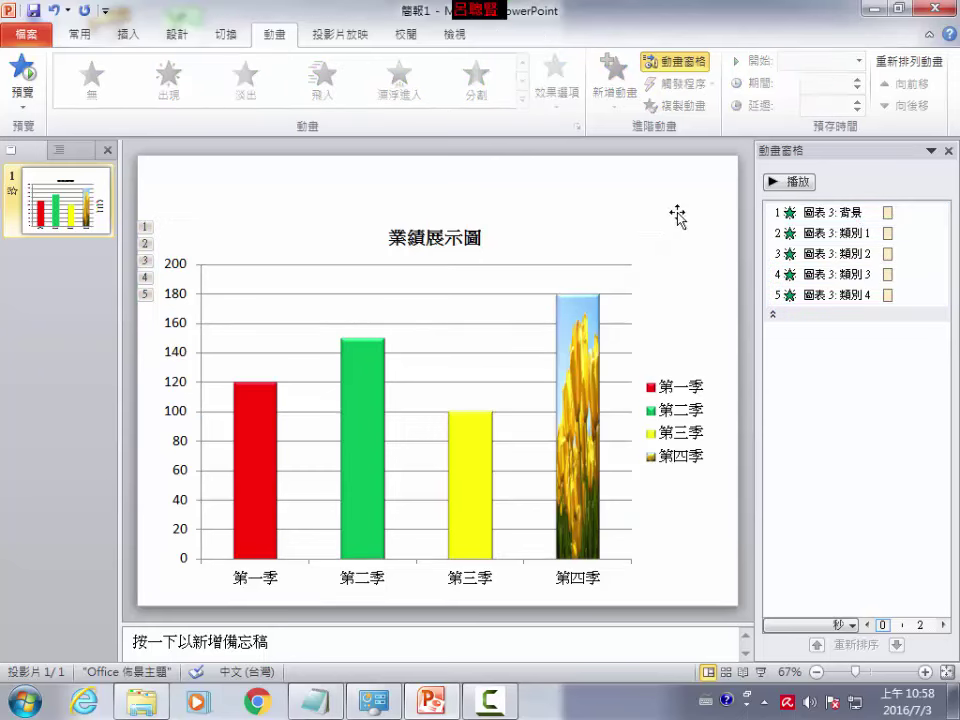
click(771, 318)
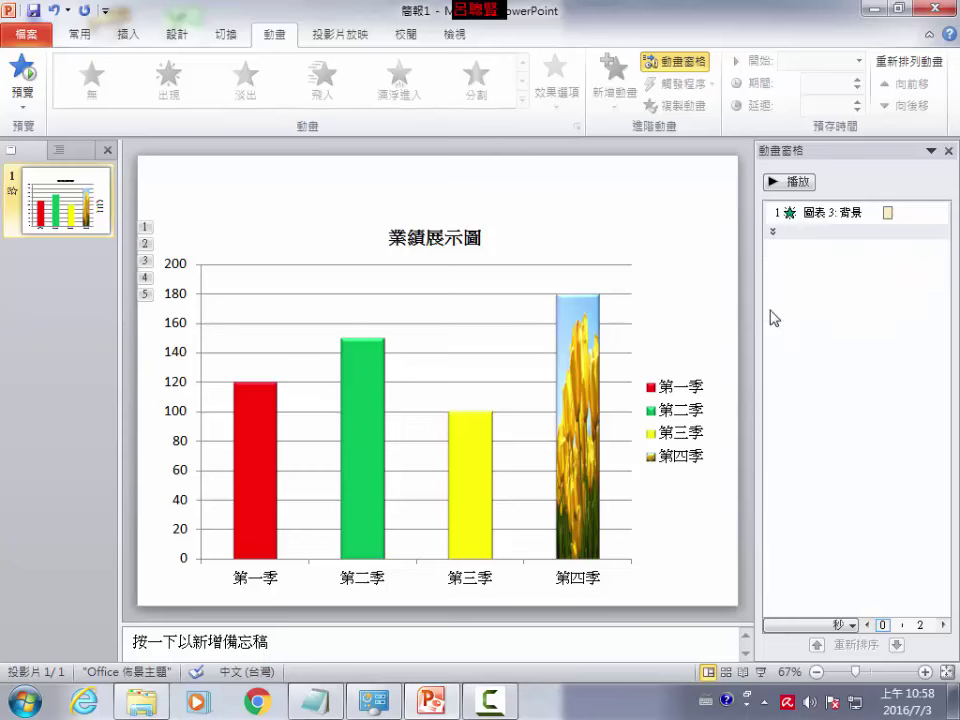
click(776, 233)
Remove the chart's background animation step and preview the bars appearing one by one.
click(852, 212)
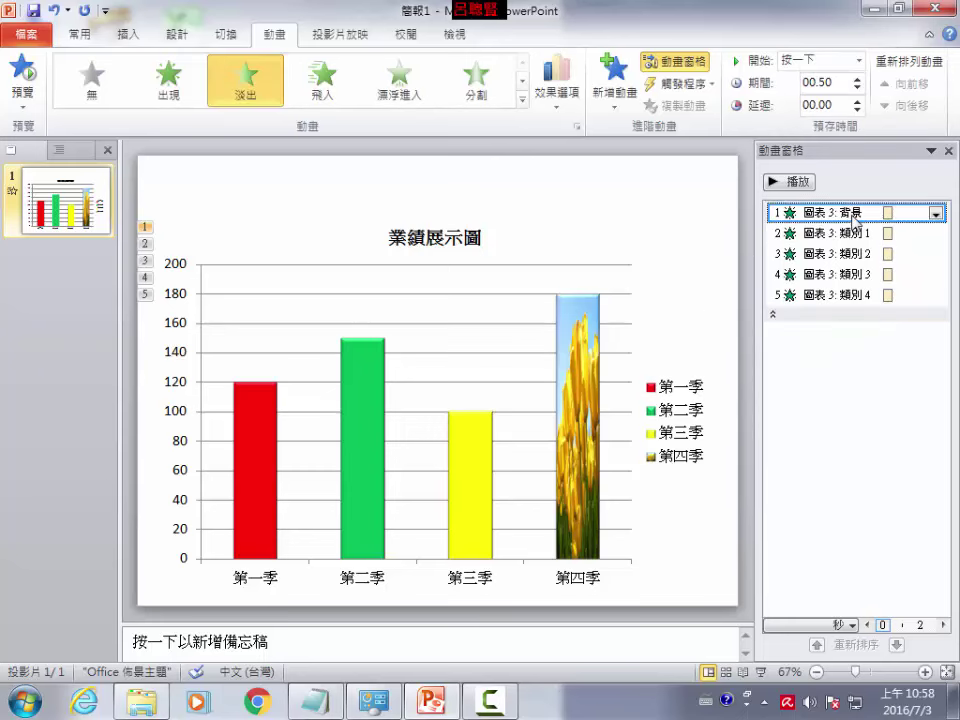
click(935, 214)
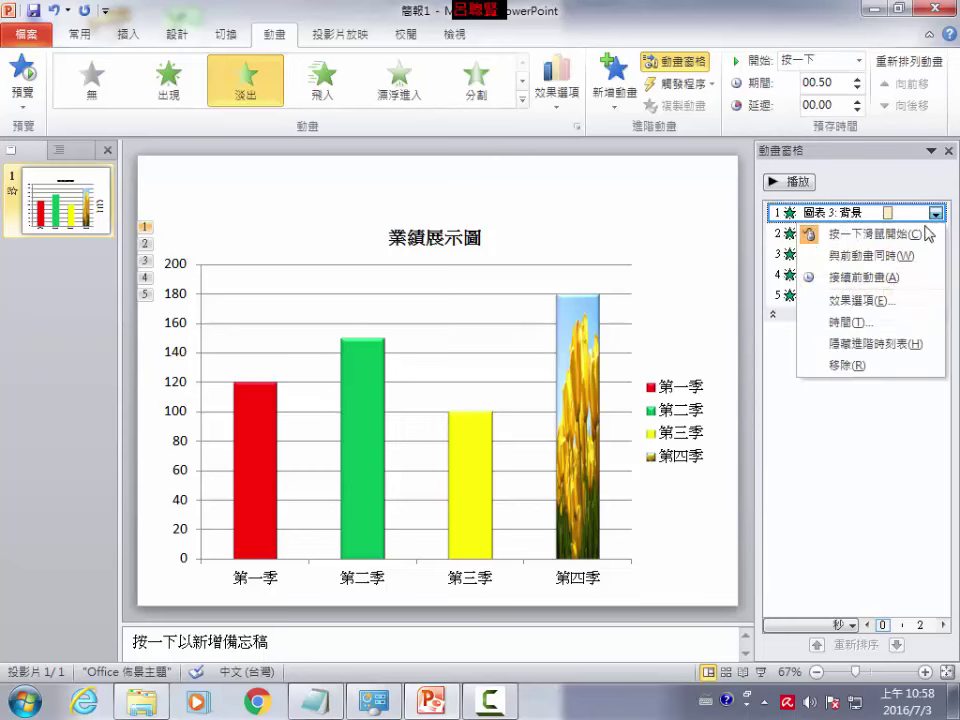
click(845, 366)
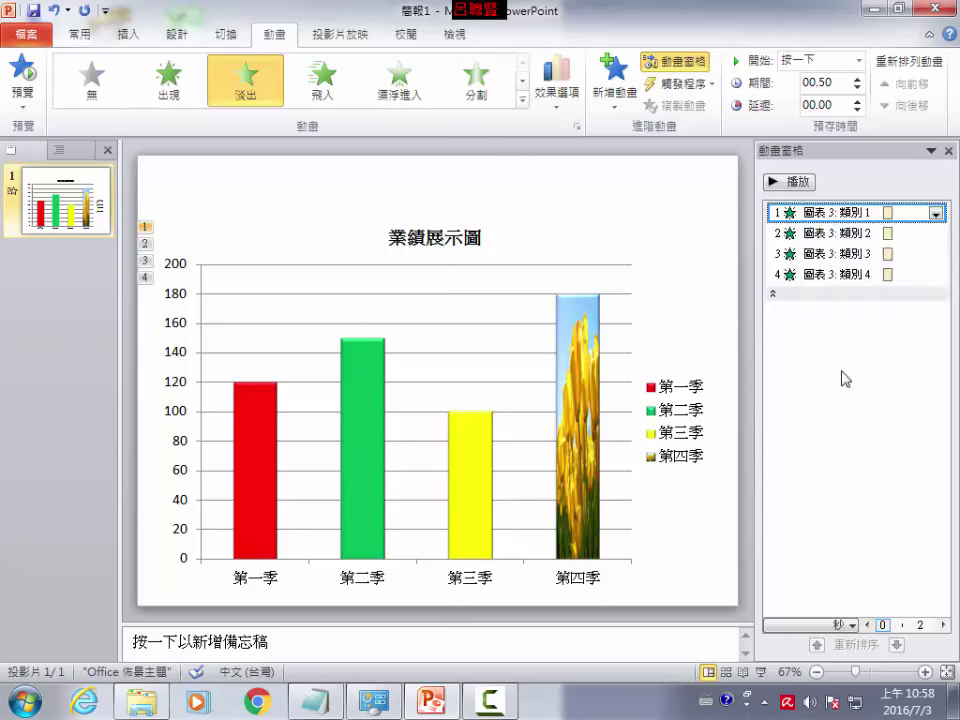
click(777, 188)
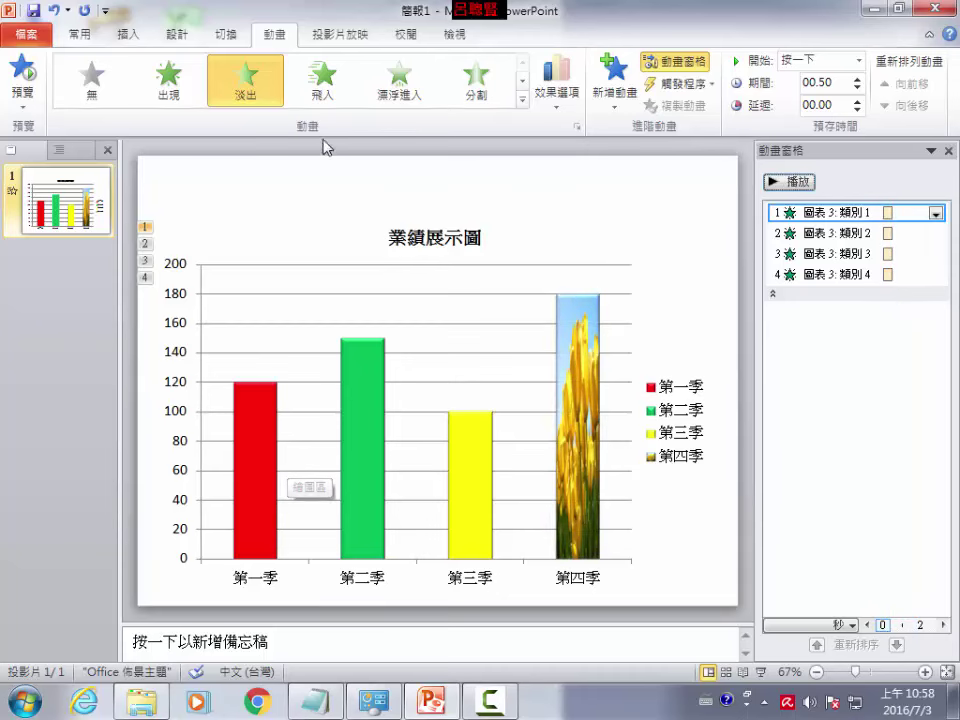
Try a Float In entrance, preview it, then switch the chart to Fly In (飛入).
click(412, 96)
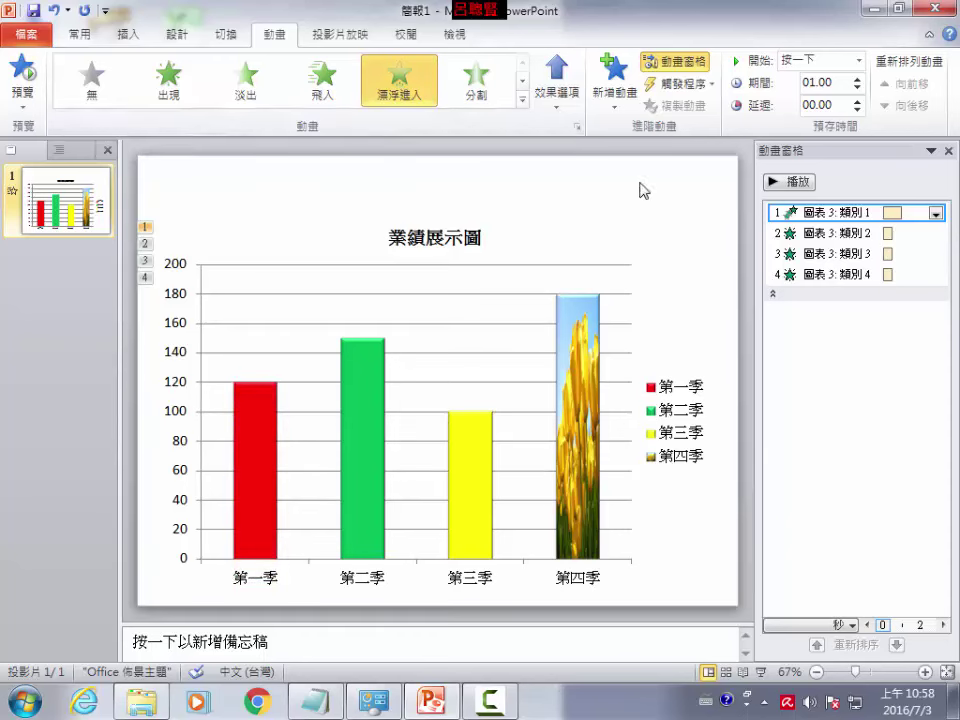
click(793, 183)
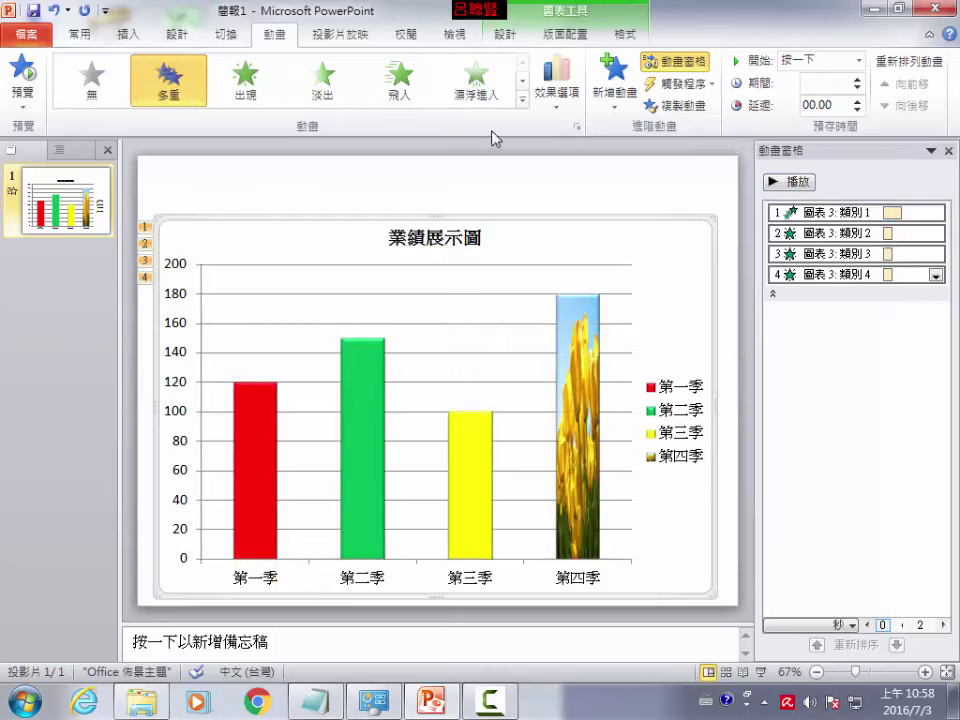
click(398, 98)
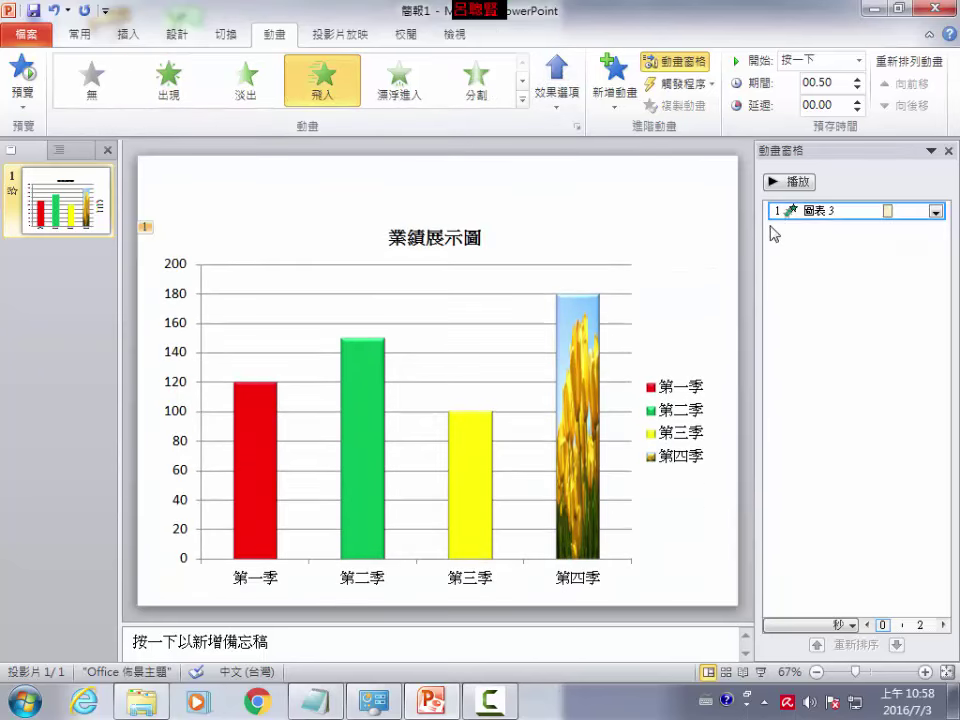
Remove the chart's Fly In animation entry from the Animation Pane.
click(901, 205)
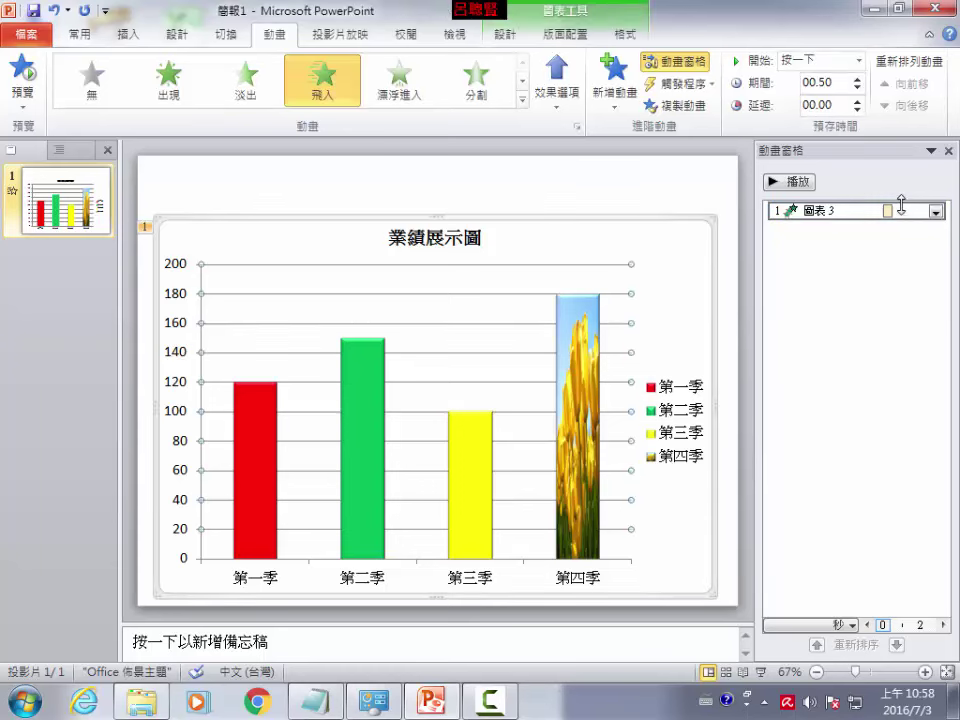
click(934, 211)
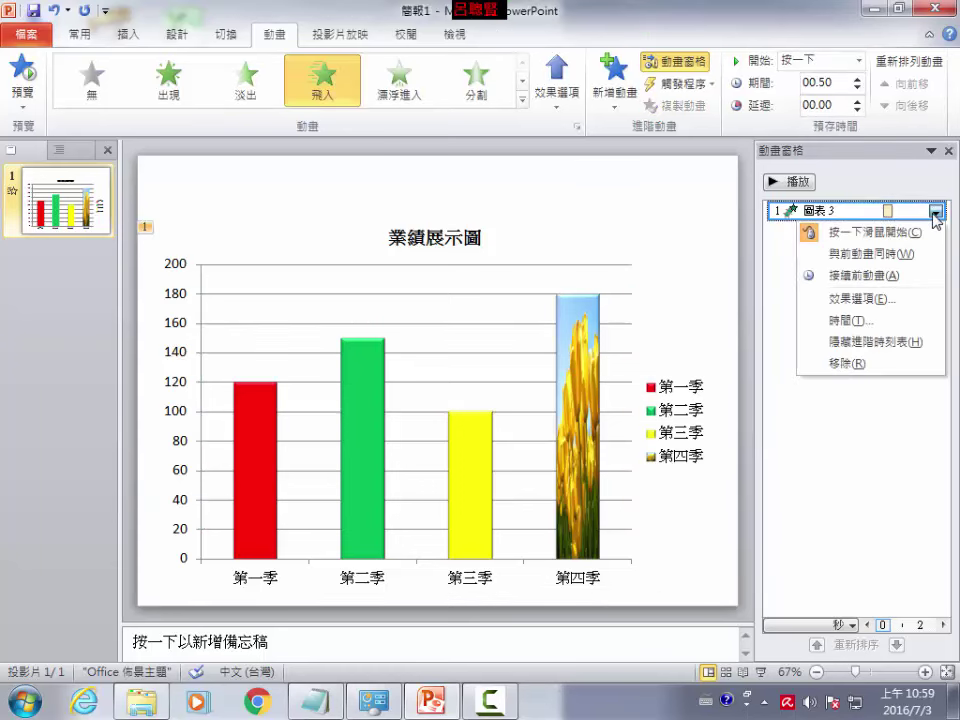
click(856, 366)
Select the whole chart and apply a Wipe entrance from the full effects list.
click(503, 315)
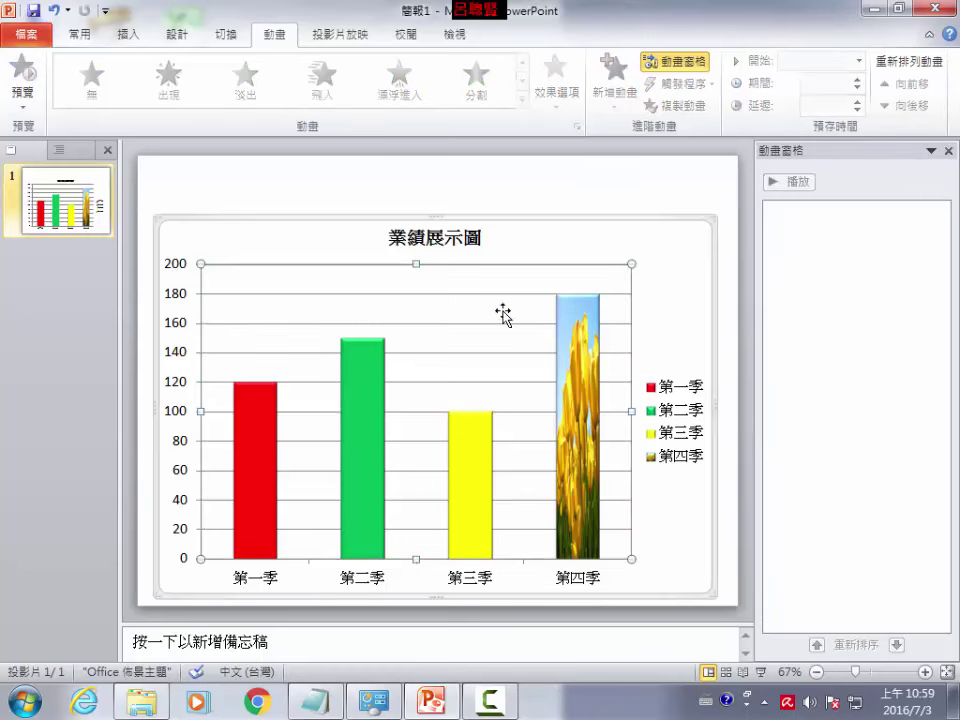
click(528, 224)
click(521, 99)
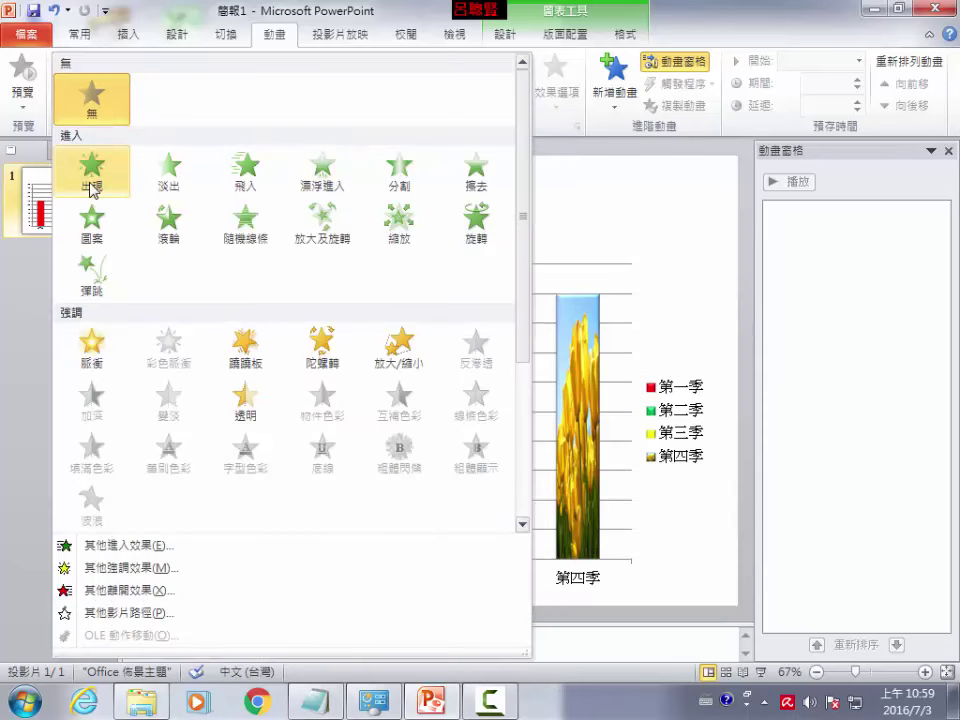
click(480, 183)
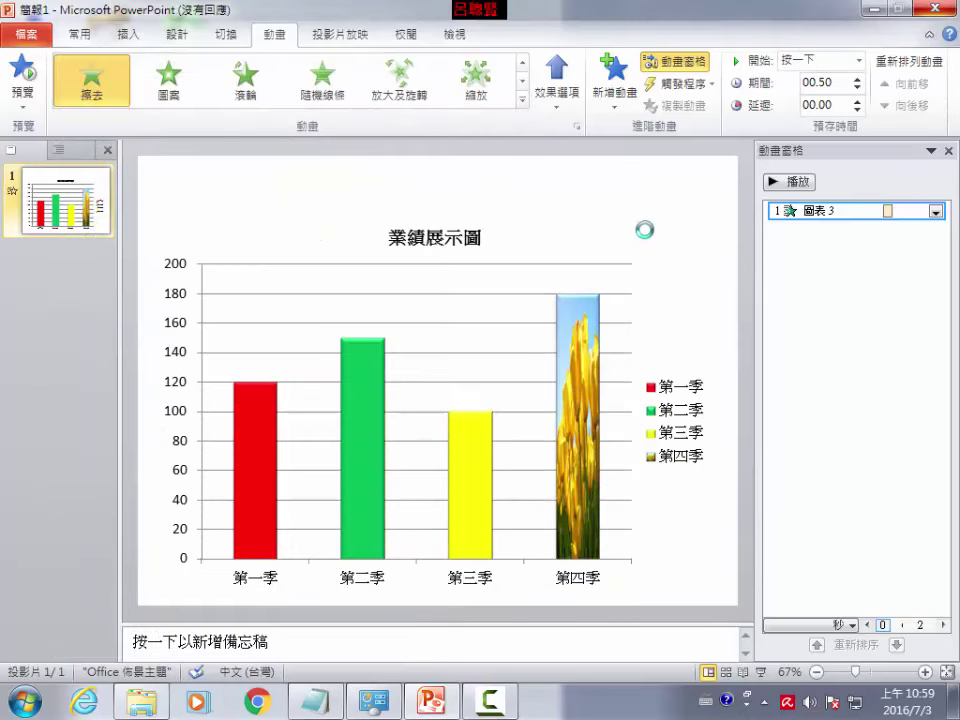
Remove the Wipe animation too, leaving the chart unanimated, and close the Animation Pane.
click(608, 194)
click(791, 211)
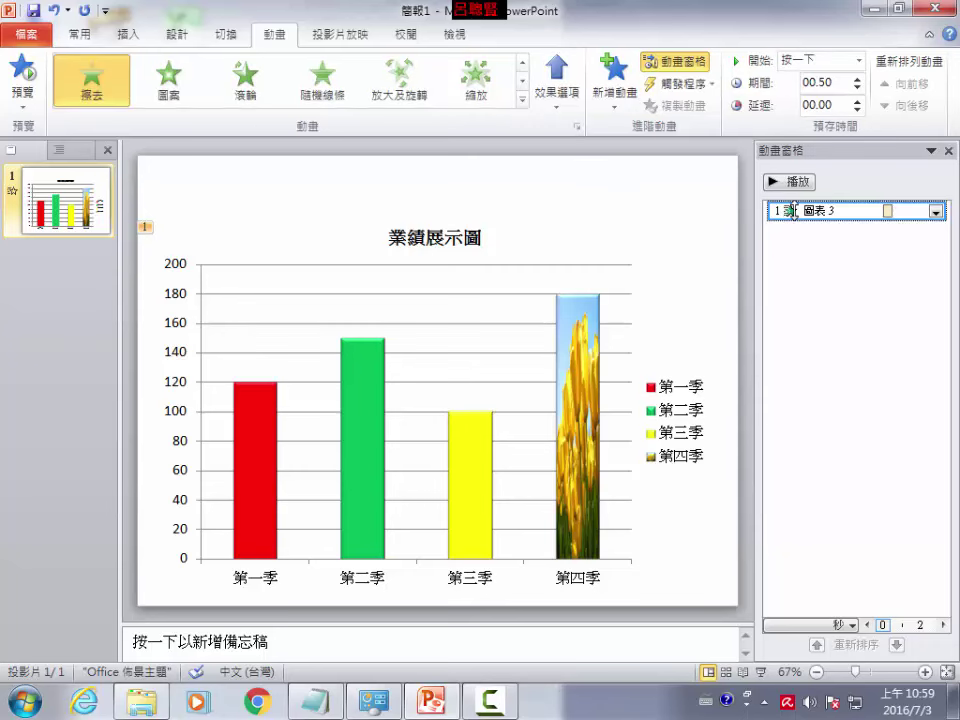
click(935, 211)
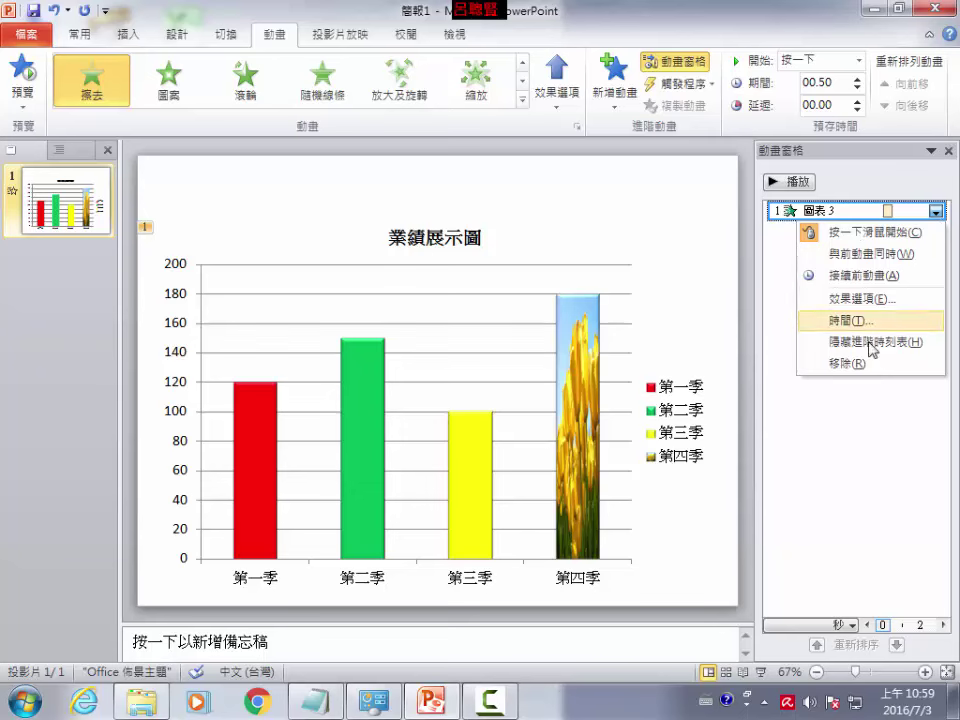
click(850, 363)
click(604, 221)
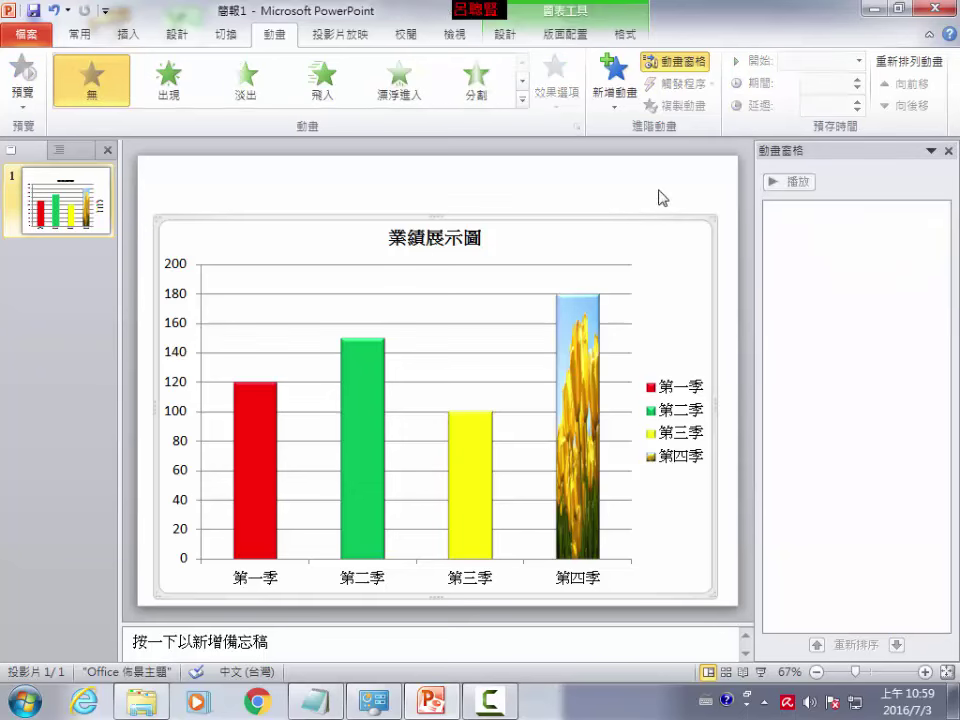
click(688, 62)
Select the column chart and apply the 擦去 (Wipe) entrance from the expanded effects gallery.
click(615, 212)
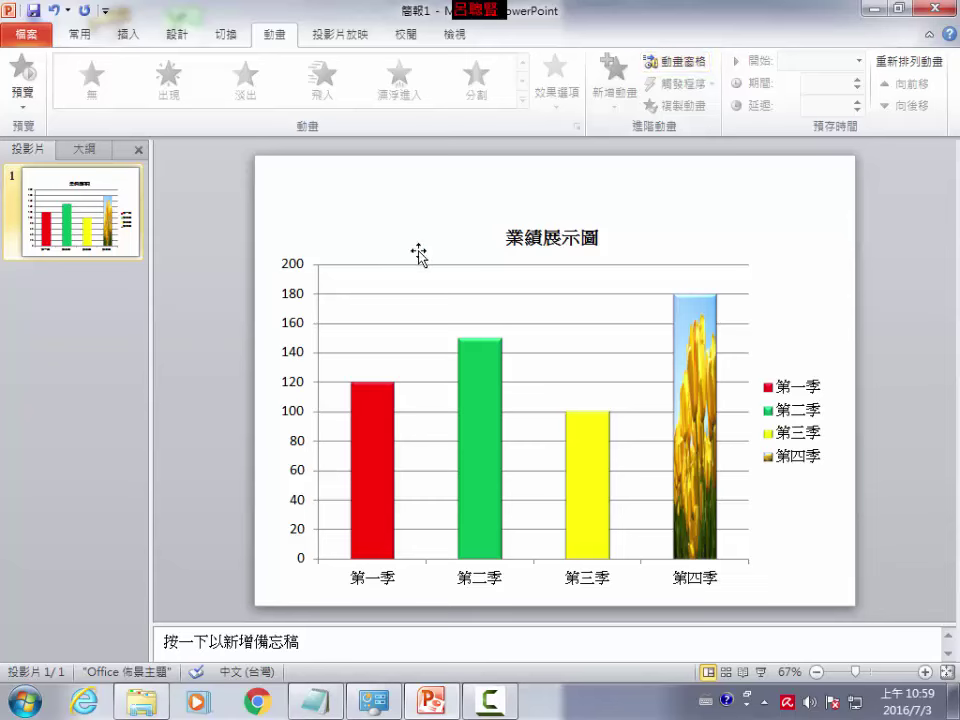
click(462, 272)
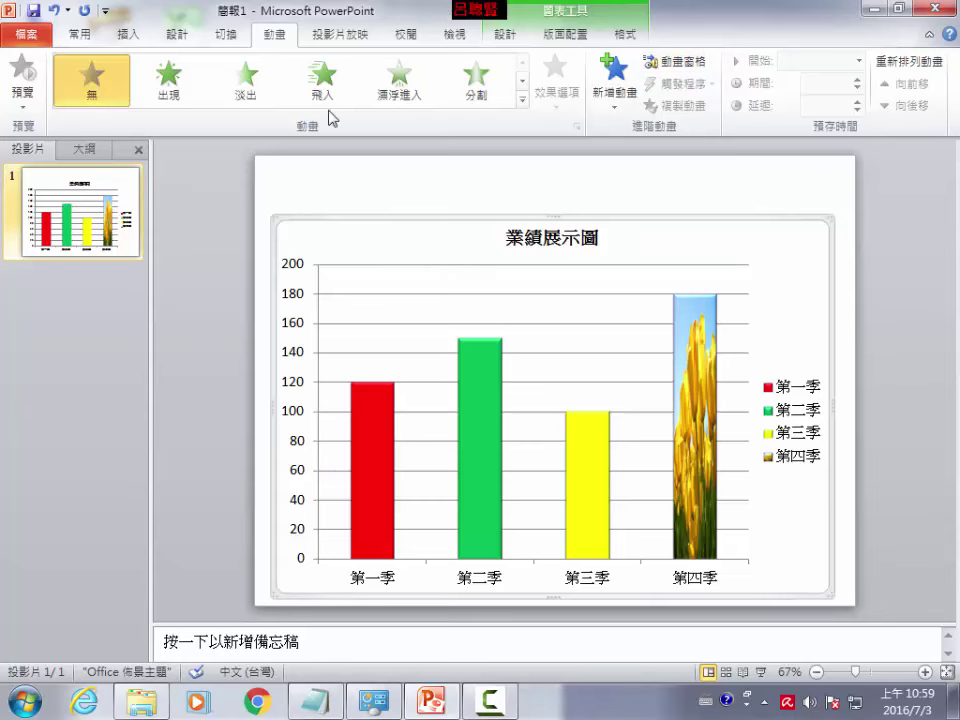
click(521, 99)
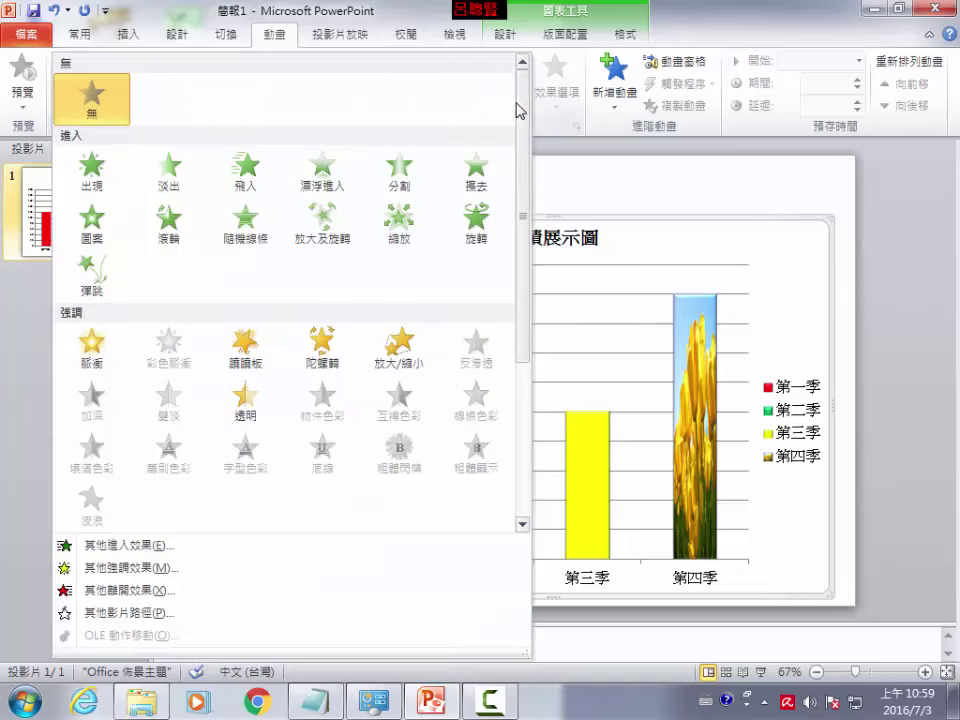
click(563, 33)
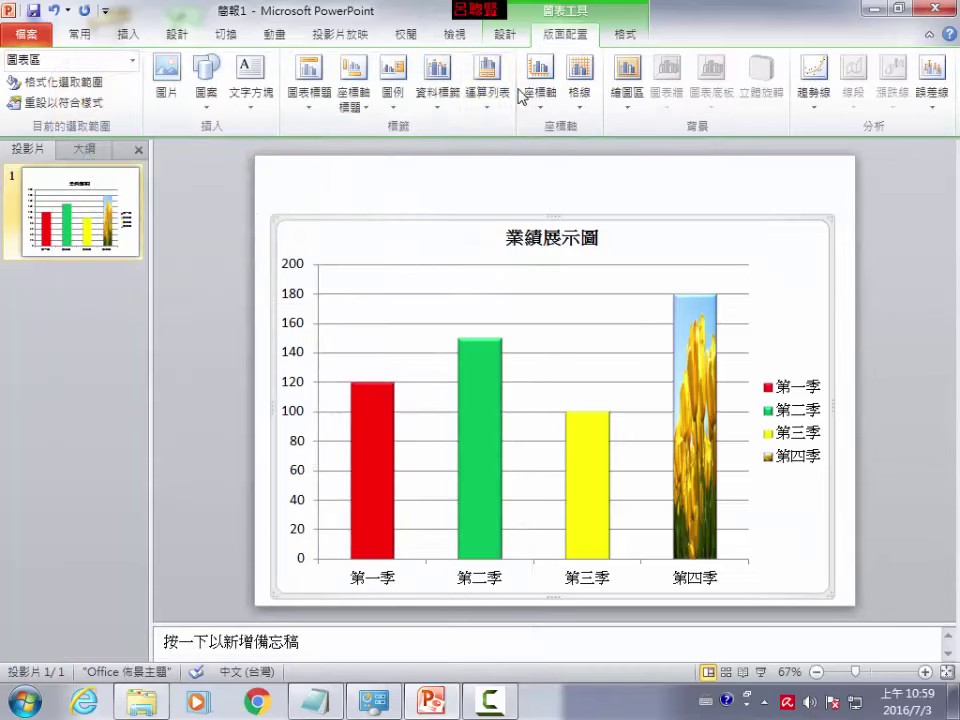
click(273, 36)
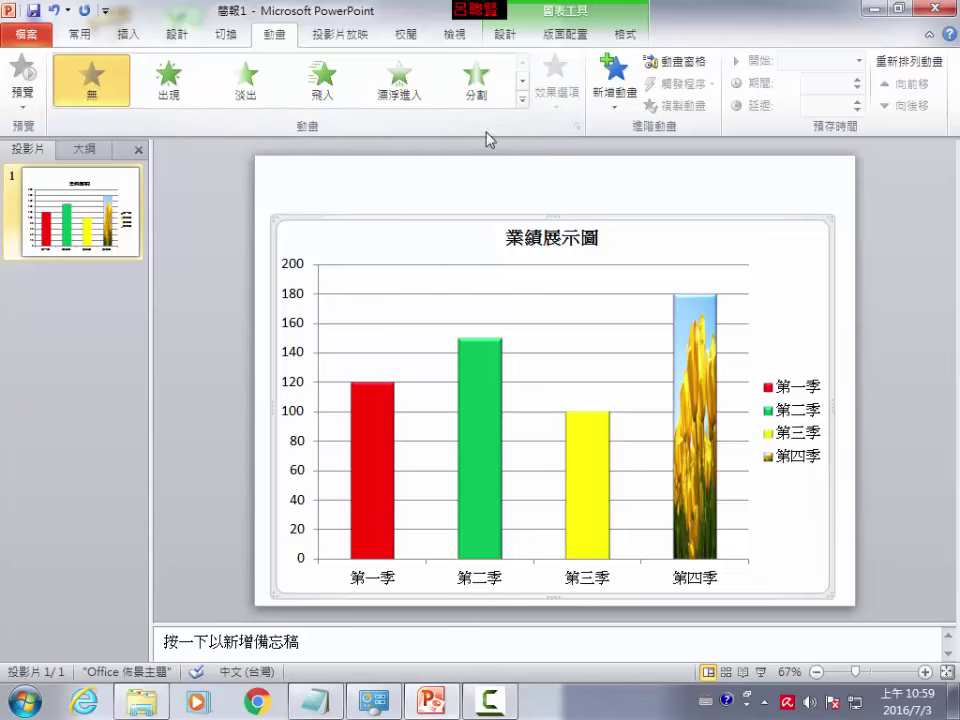
click(521, 100)
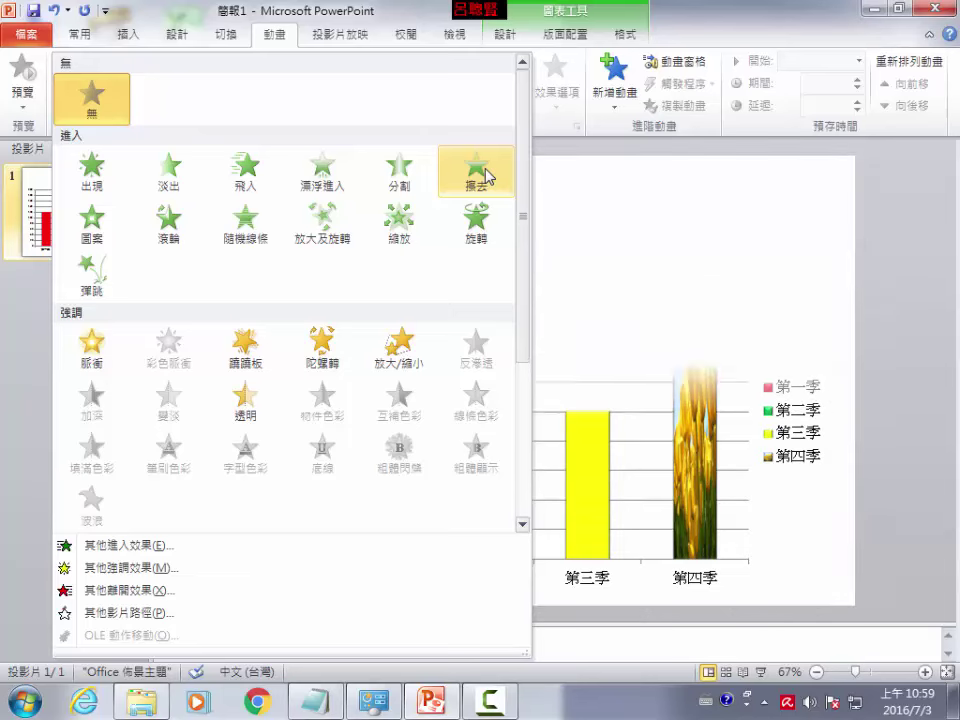
click(487, 176)
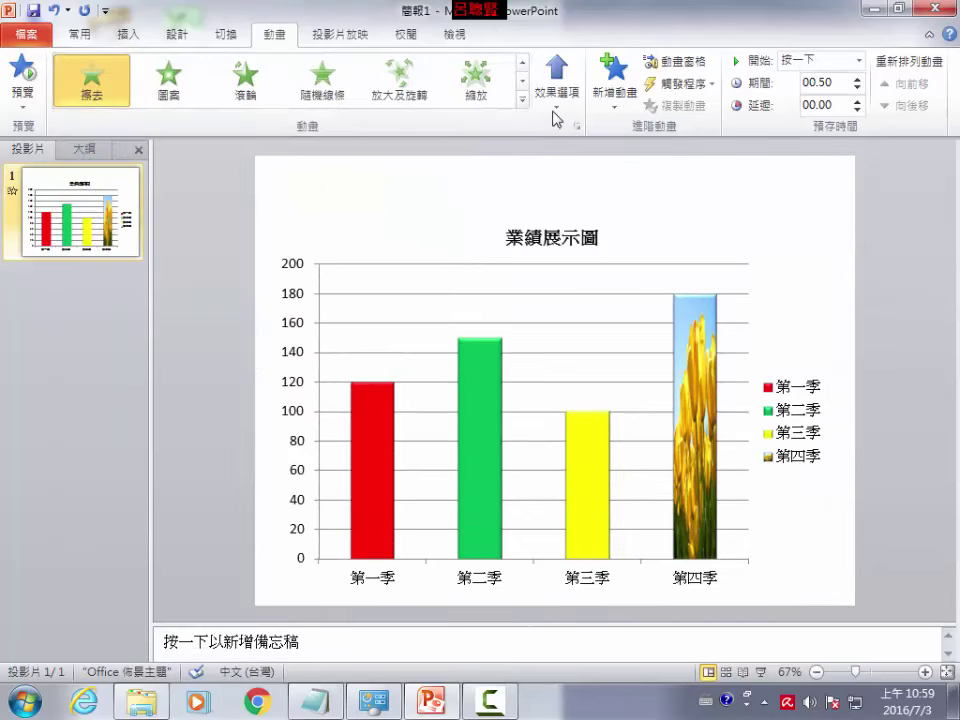
Set the Wipe to 自下 (From Bottom) and 依類別 (By Category), then expand its steps.
click(556, 110)
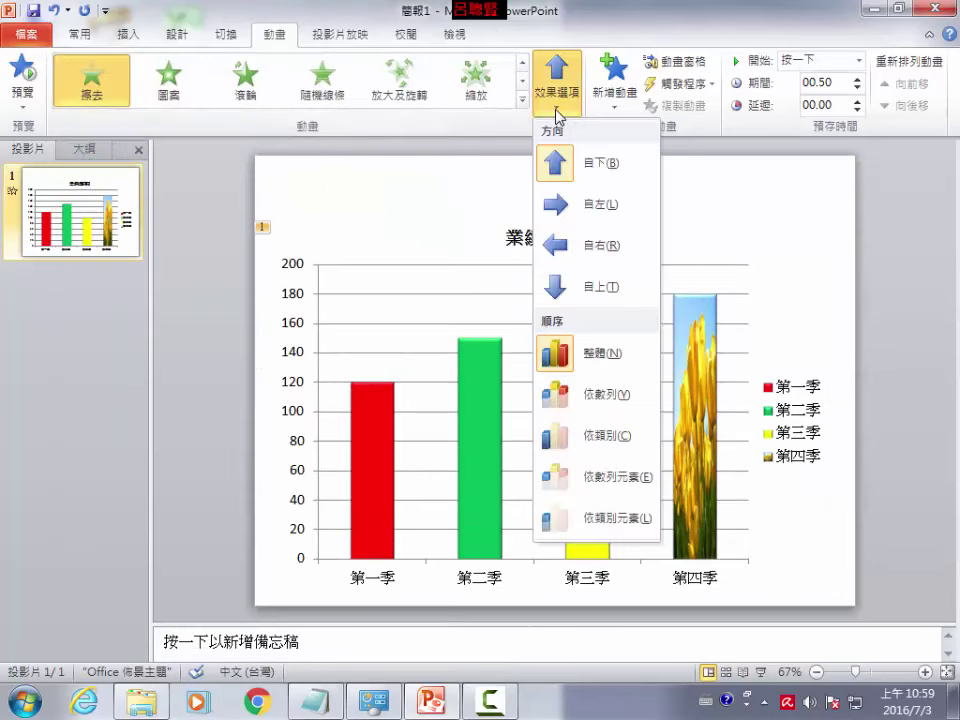
click(556, 177)
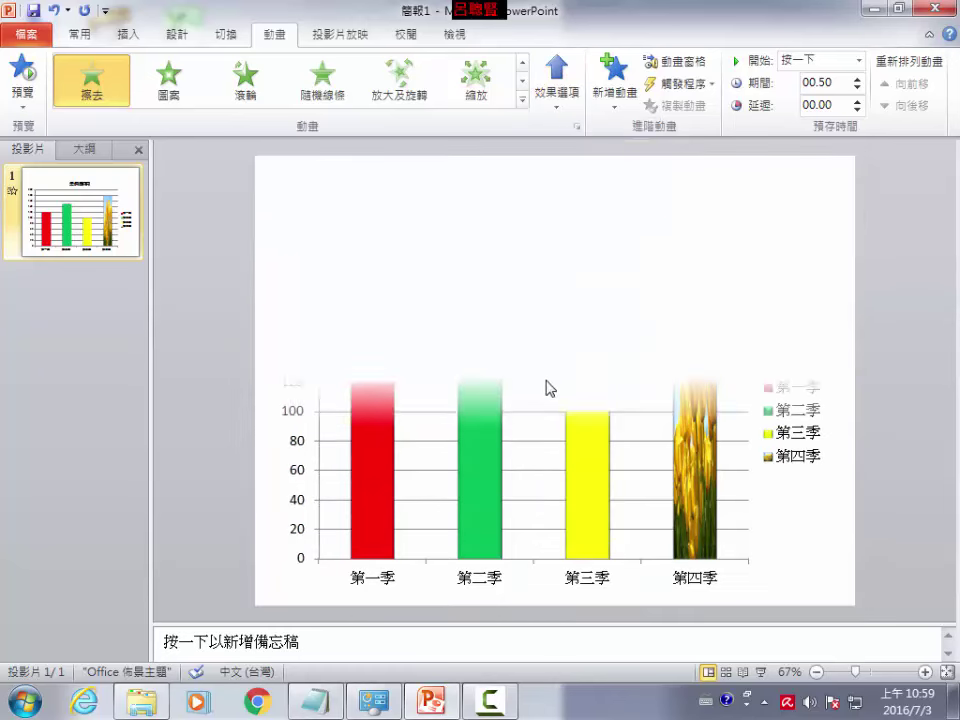
click(562, 119)
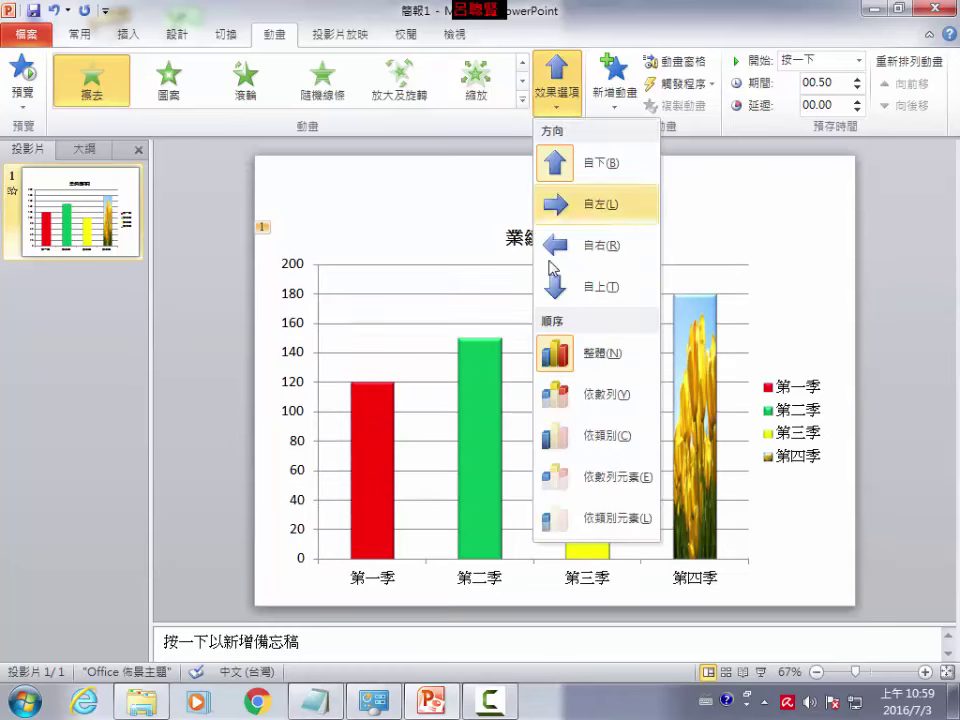
click(553, 438)
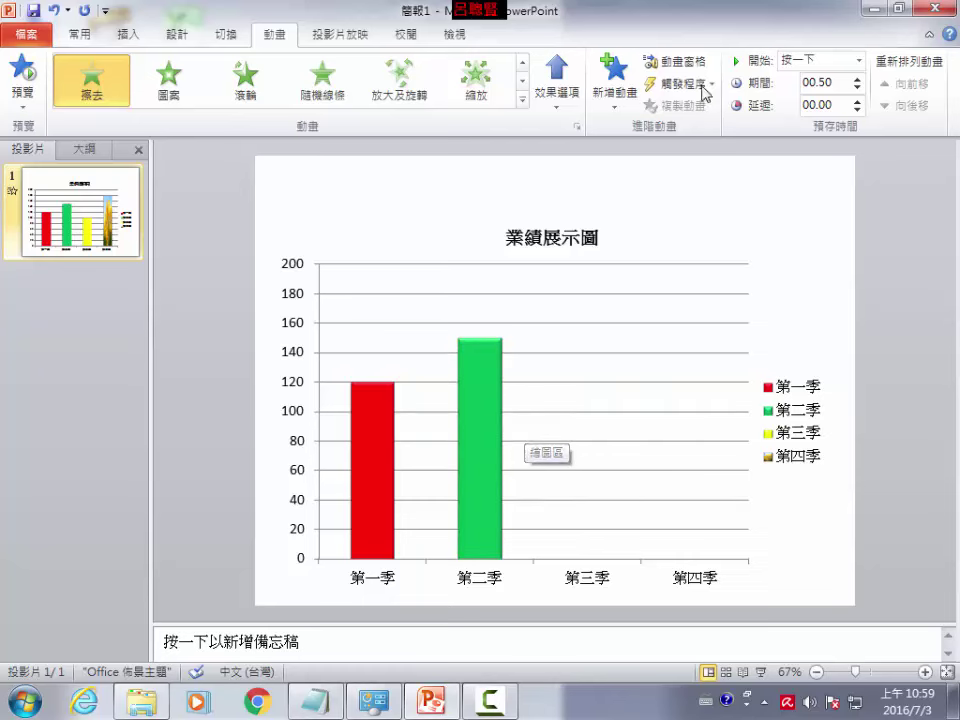
click(700, 65)
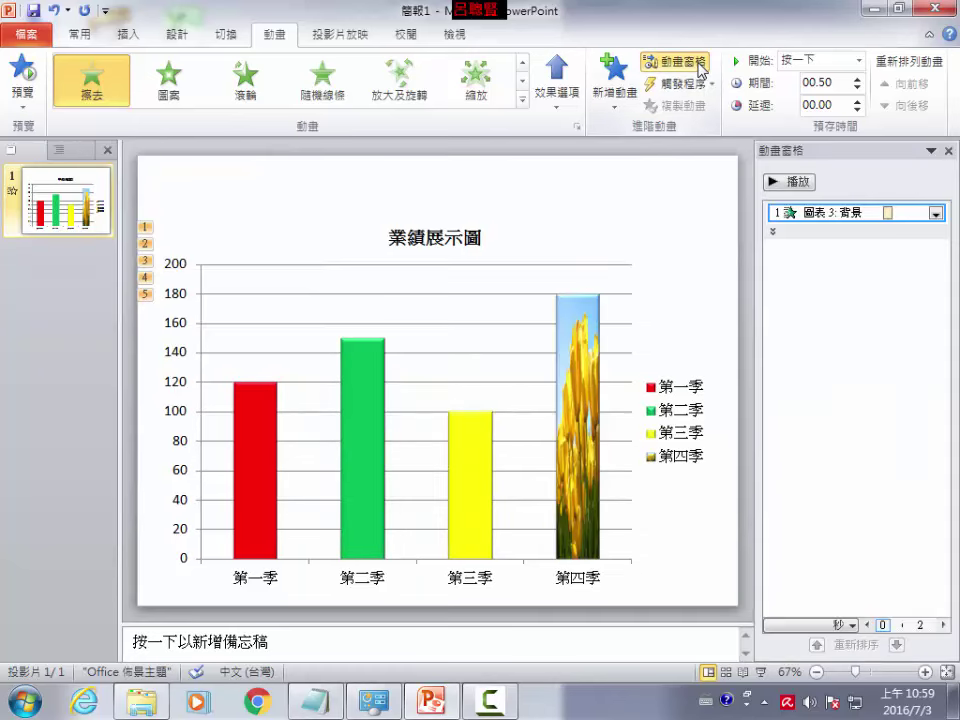
click(774, 234)
click(830, 389)
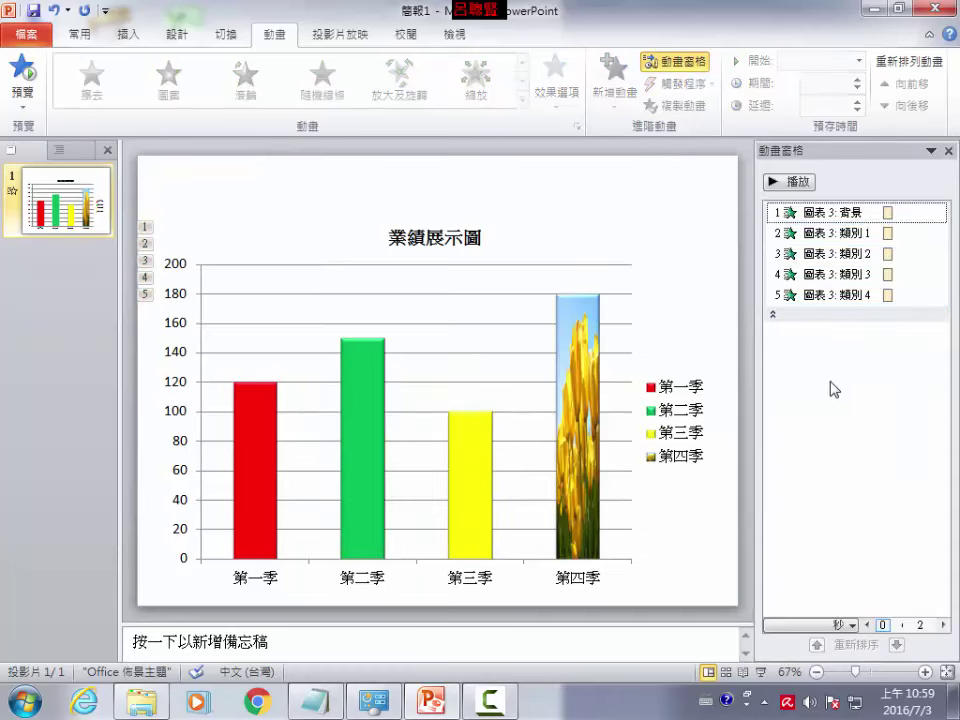
Remove the 圖表 3: 背景 step, preview the four bars wiping in, and close the pane.
click(850, 212)
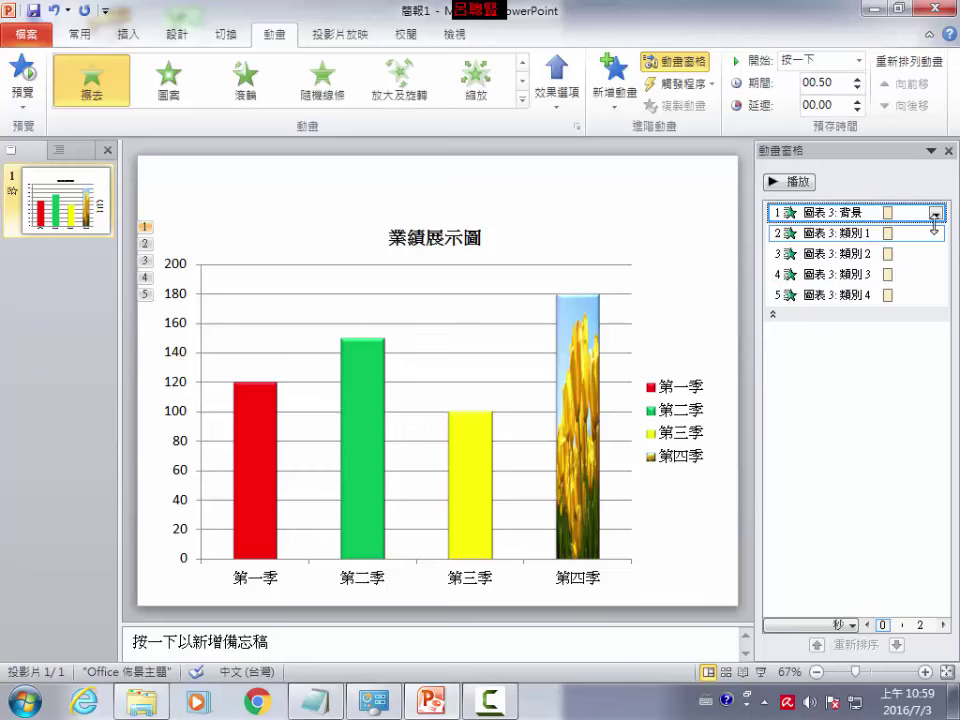
click(938, 216)
click(853, 366)
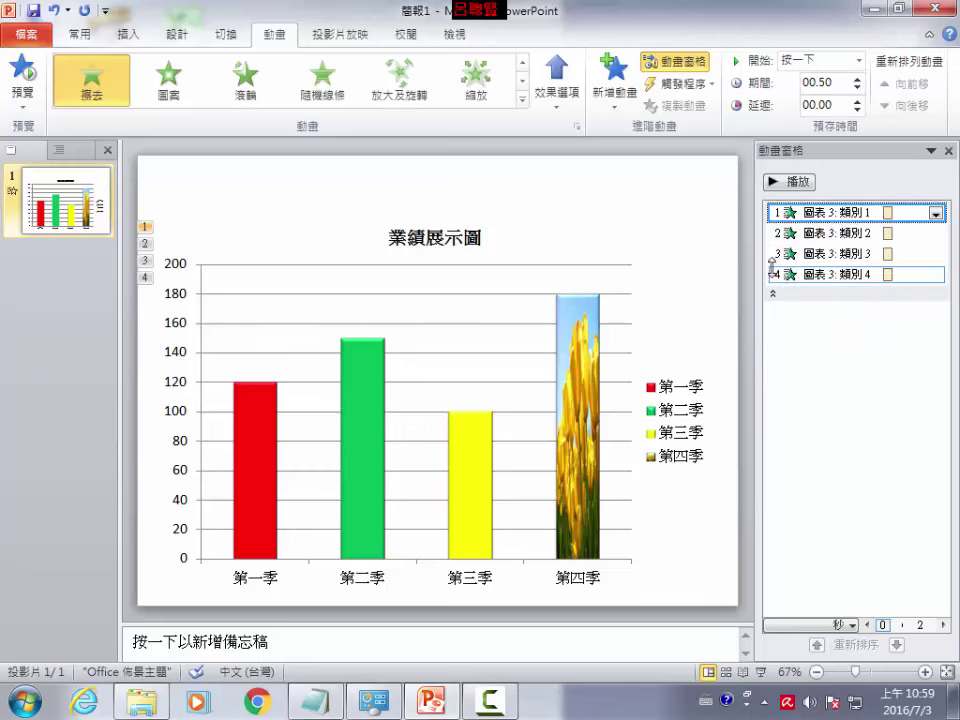
click(798, 183)
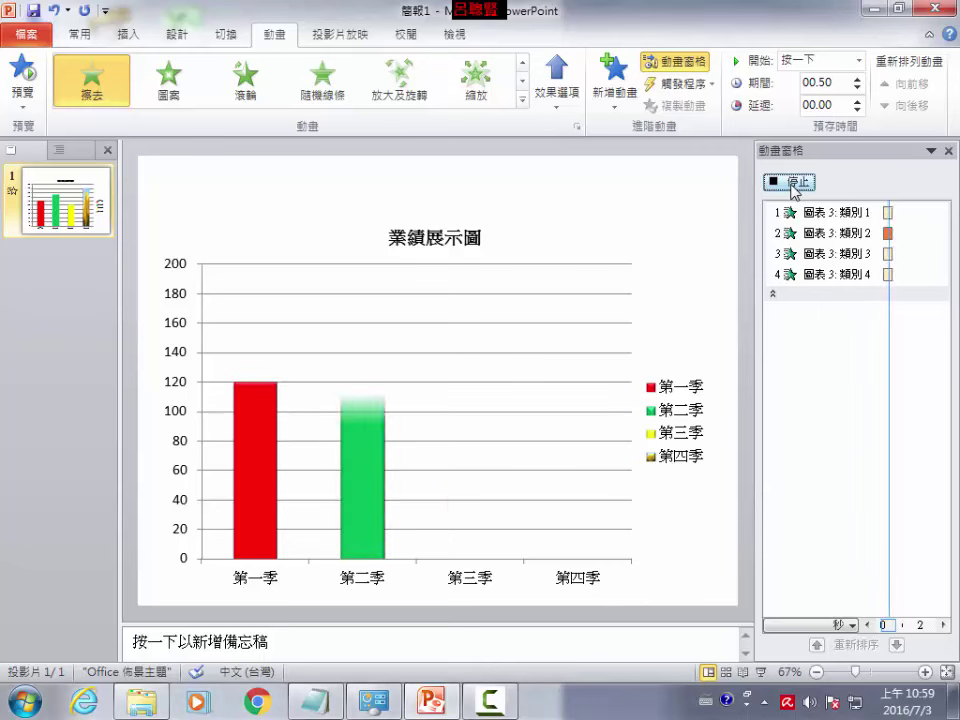
click(949, 152)
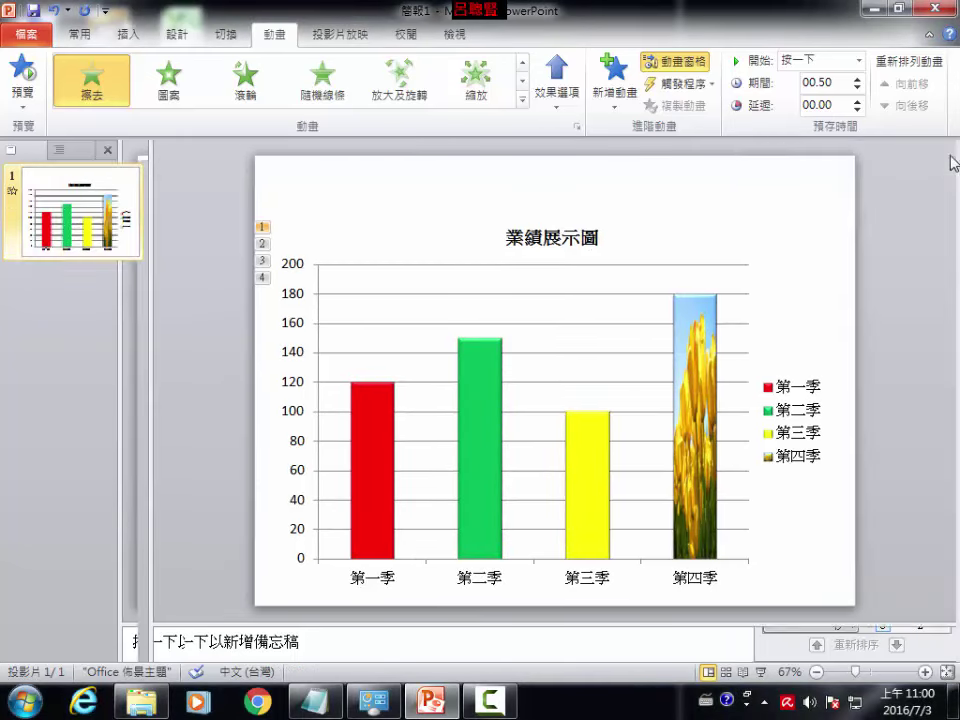
Set the 業績展示圖 chart title's font size to 24.
click(596, 240)
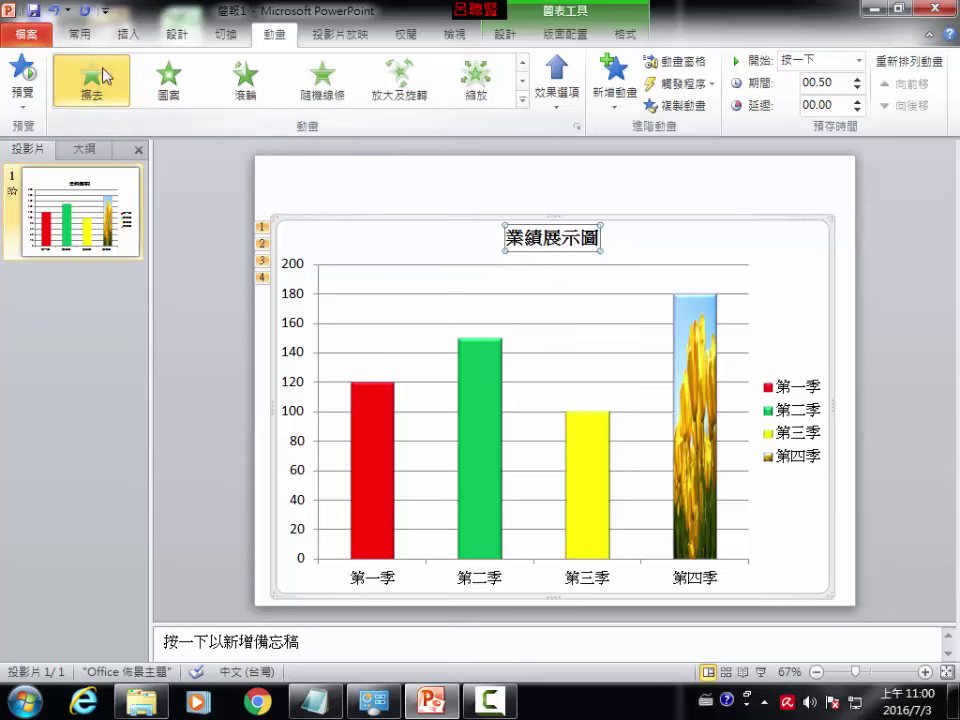
click(88, 34)
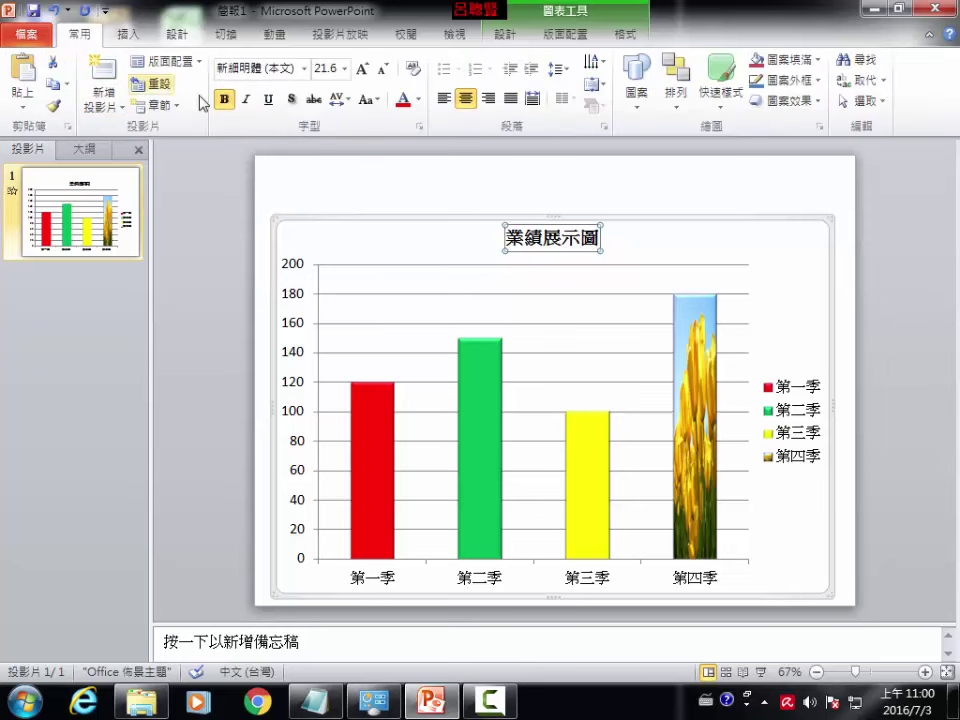
click(344, 68)
click(327, 283)
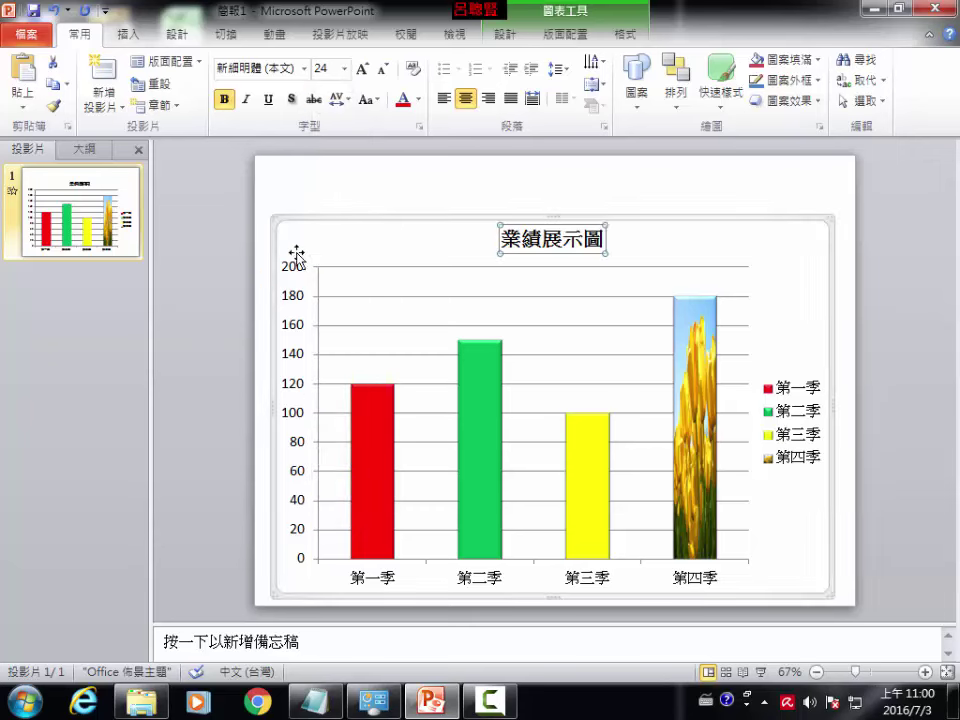
Save the presentation as a PowerPoint file named 簡報2 in the 文件 library.
click(30, 38)
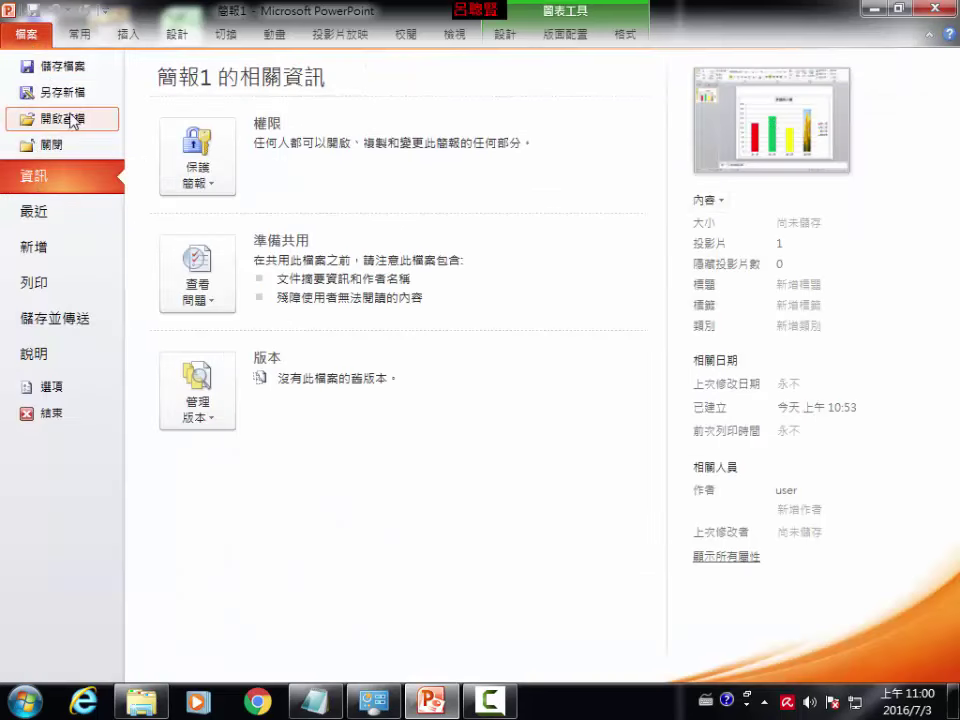
click(75, 100)
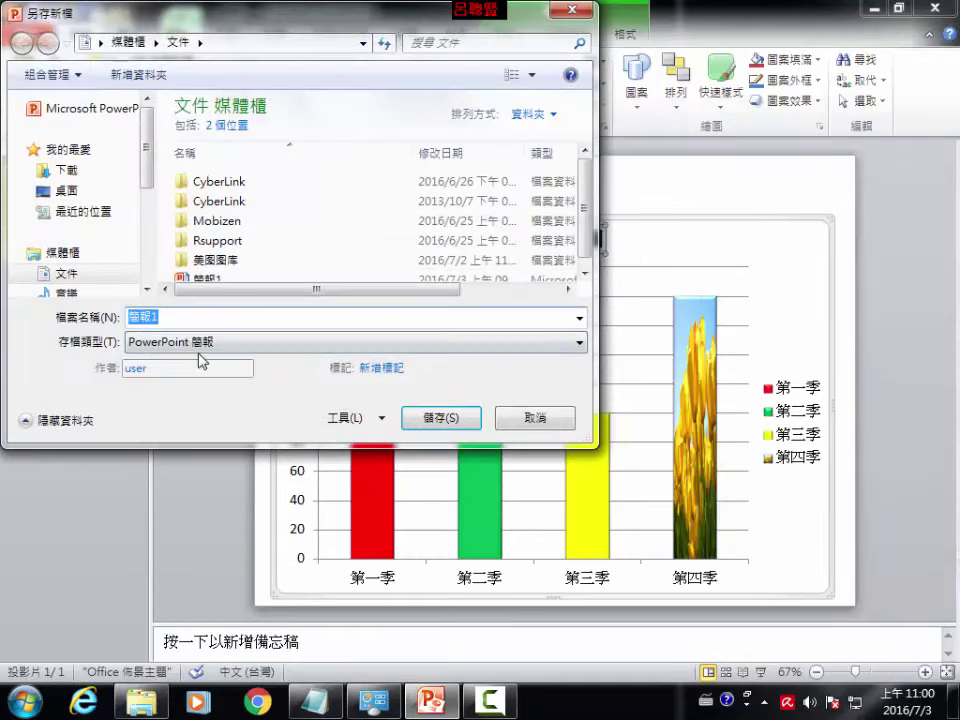
click(183, 318)
key(BackSpace)
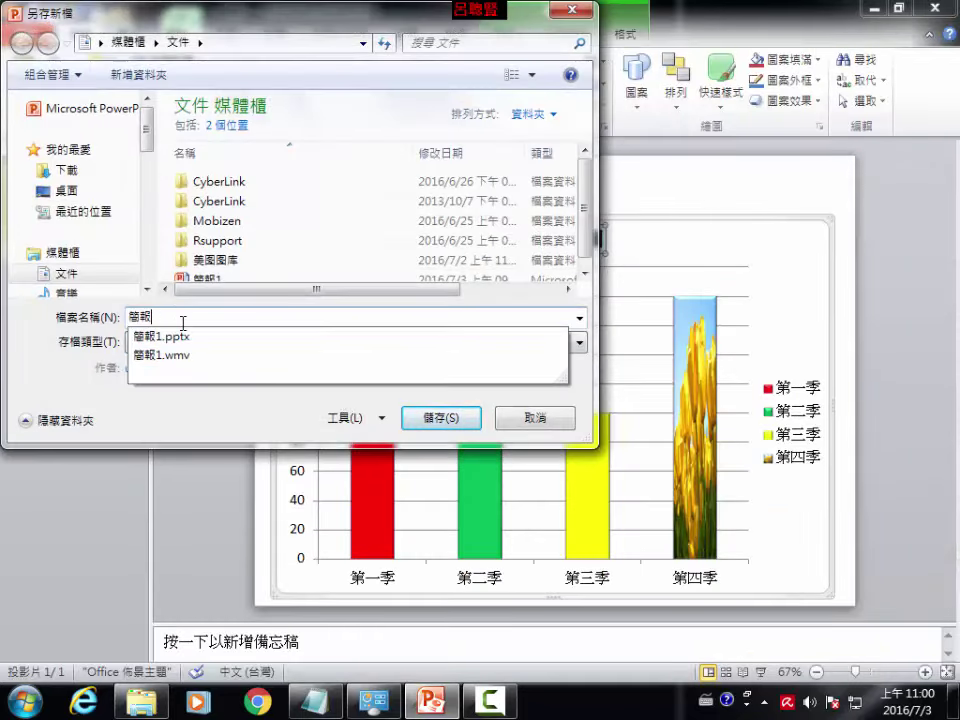
text(2)
key(Return)
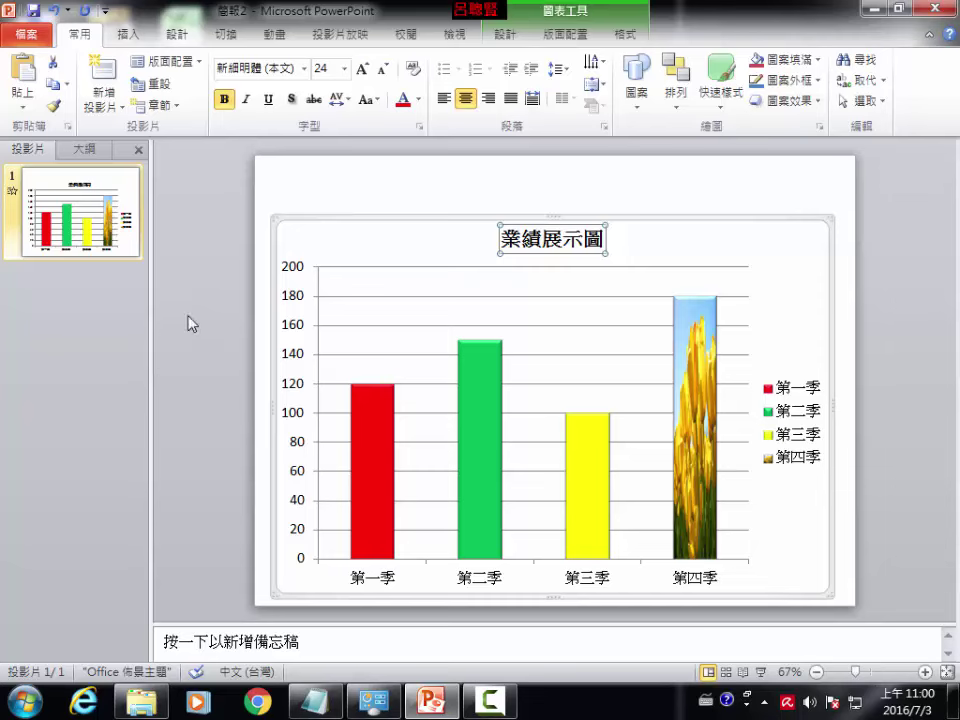
Export the presentation via Create a Video as Windows Media Video 業績展示圖.wmv in 文件.
click(27, 40)
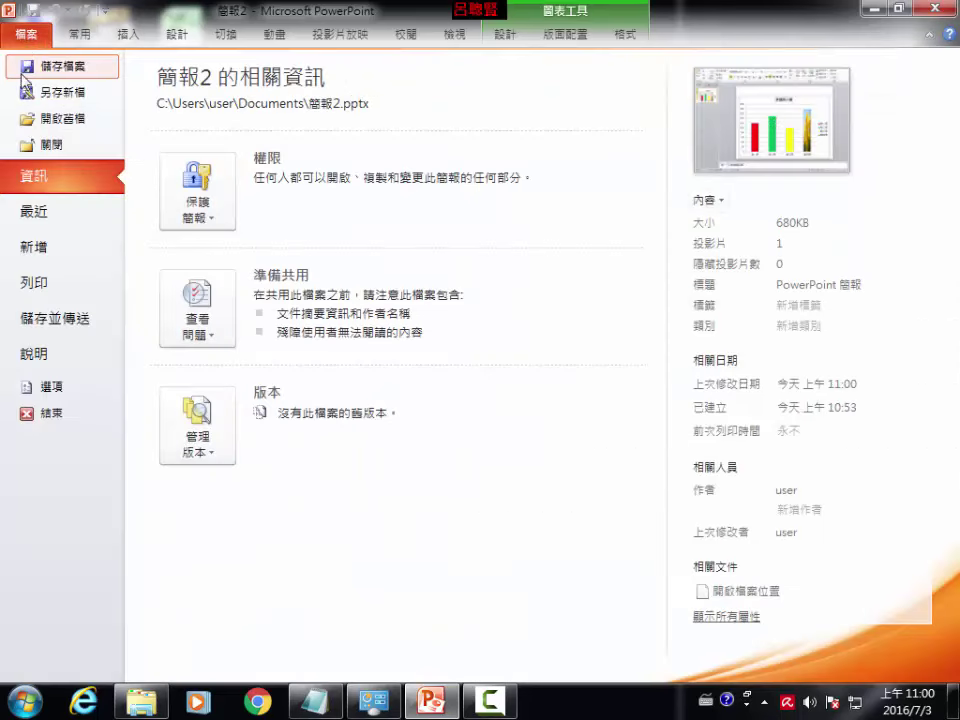
click(44, 322)
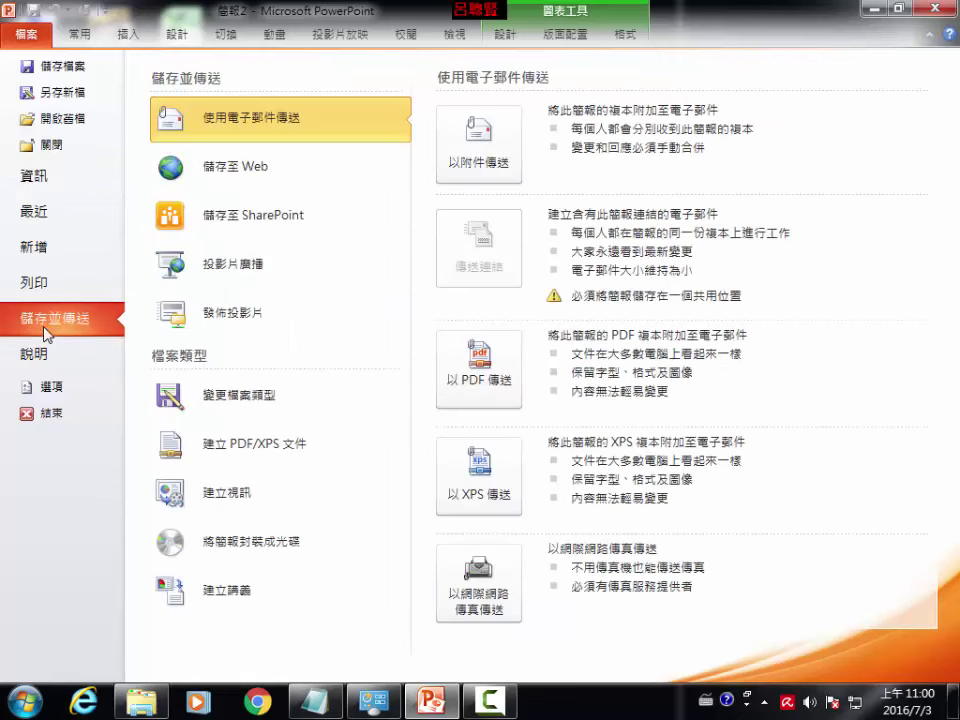
click(231, 513)
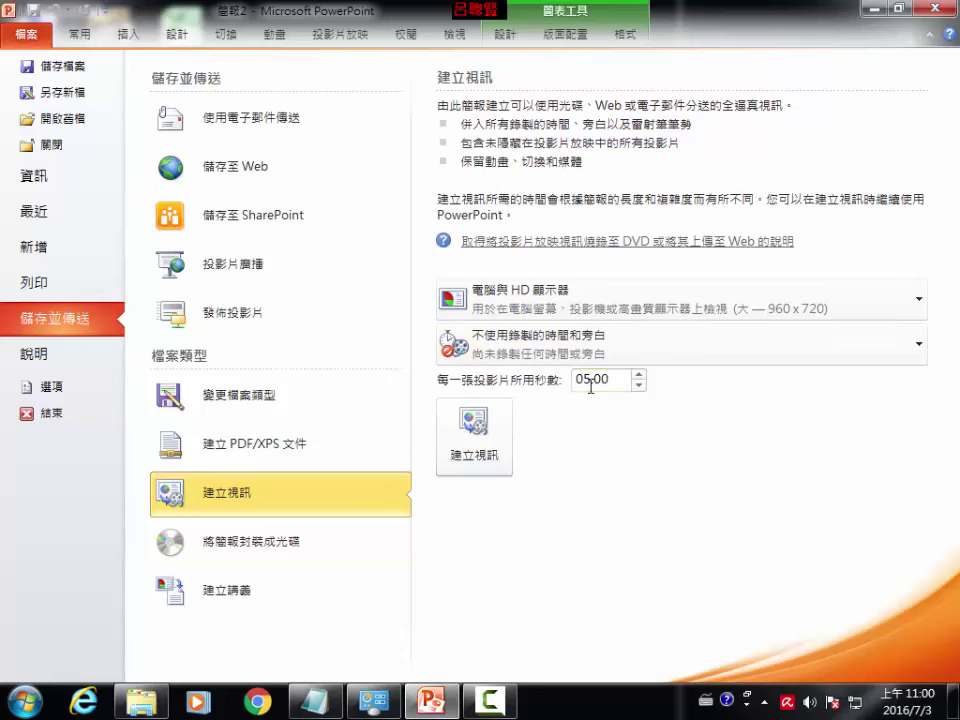
click(474, 448)
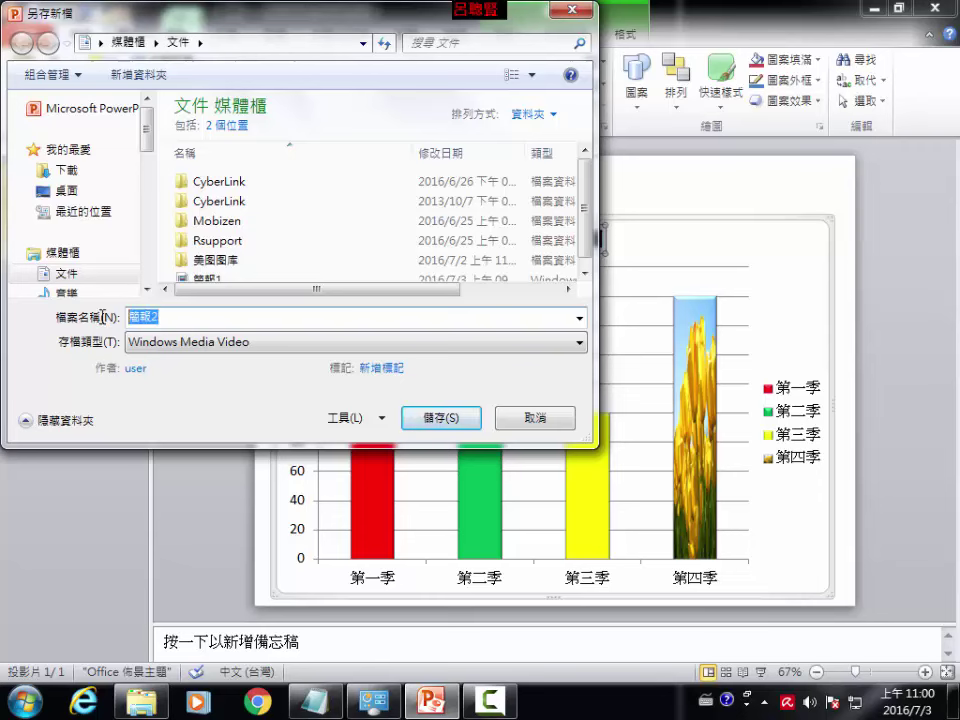
key(ctrl+space)
text(w)
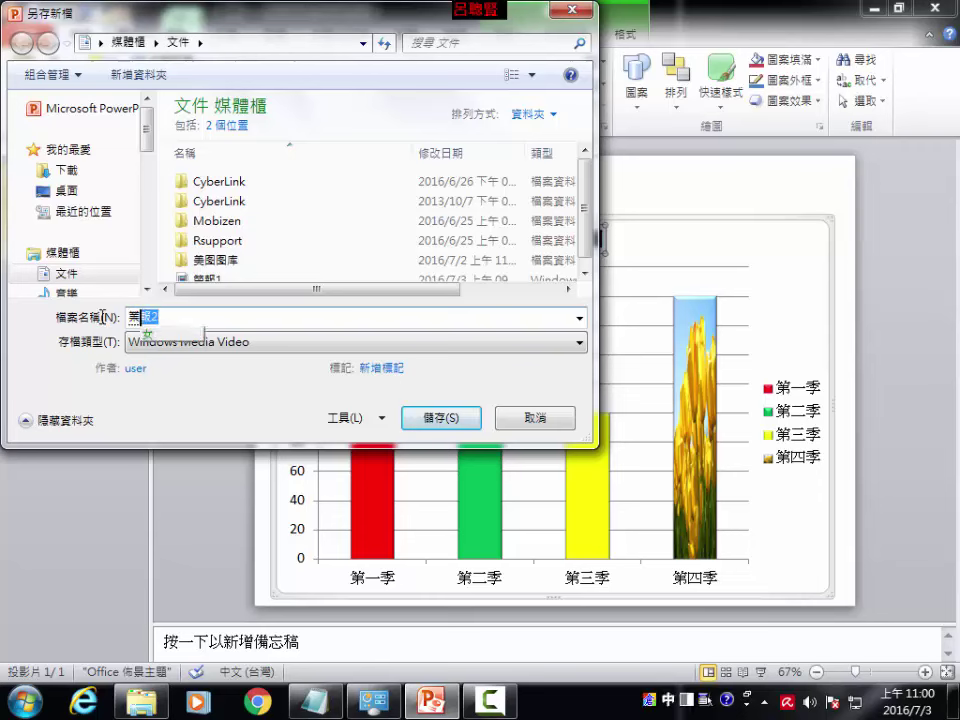
key(space)
text(業績展示圖)
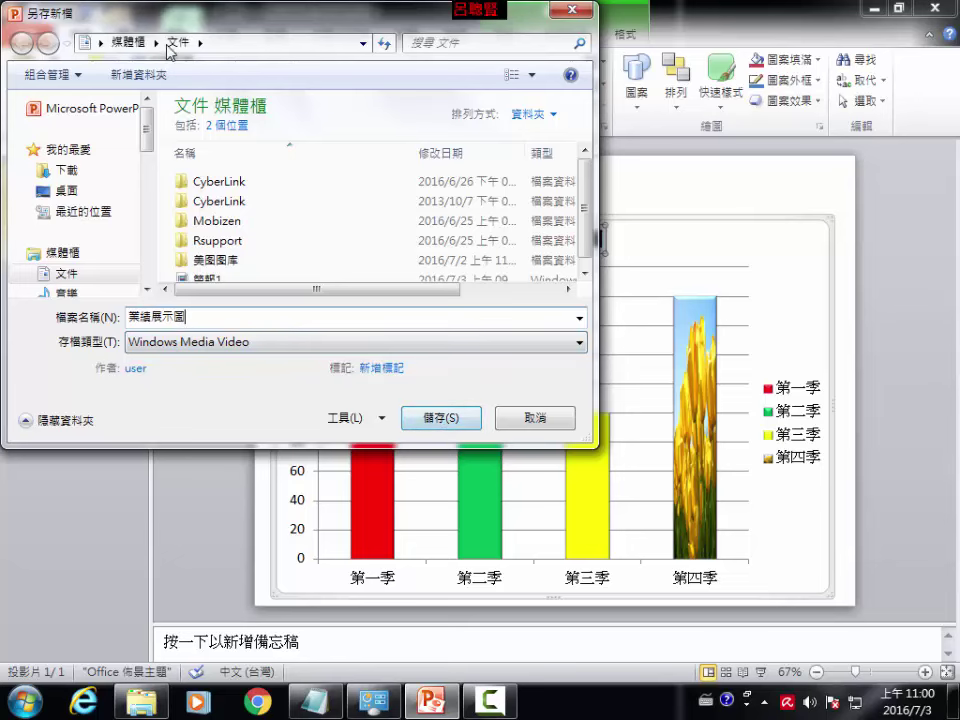
click(465, 430)
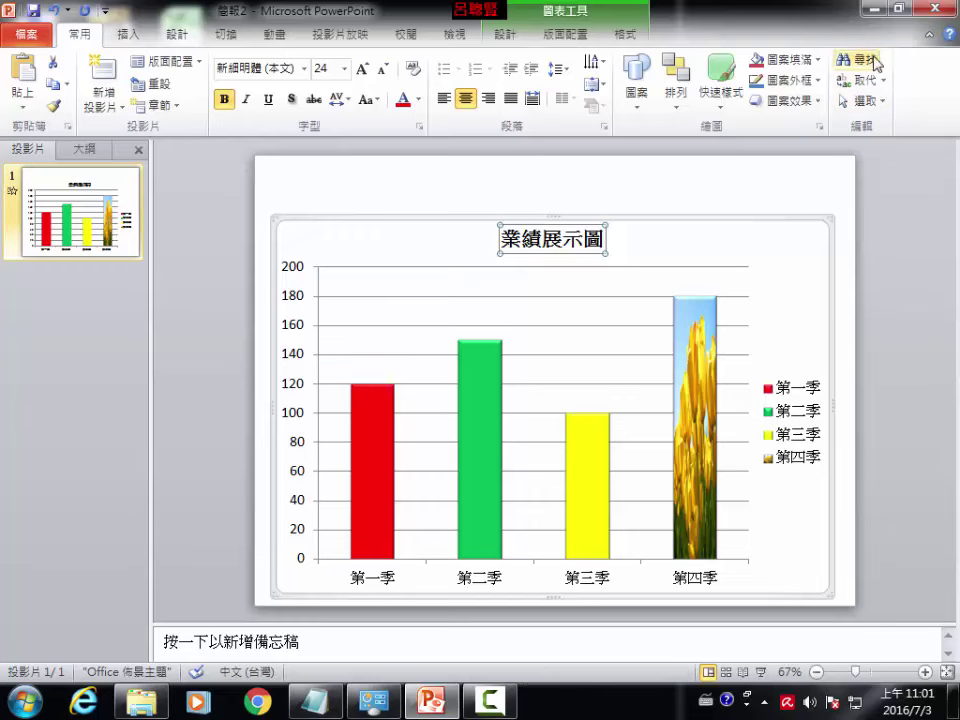
Confirm in Explorer's Documents library that the 5-second 業績展示圖 video exists, then show the desktop.
click(877, 8)
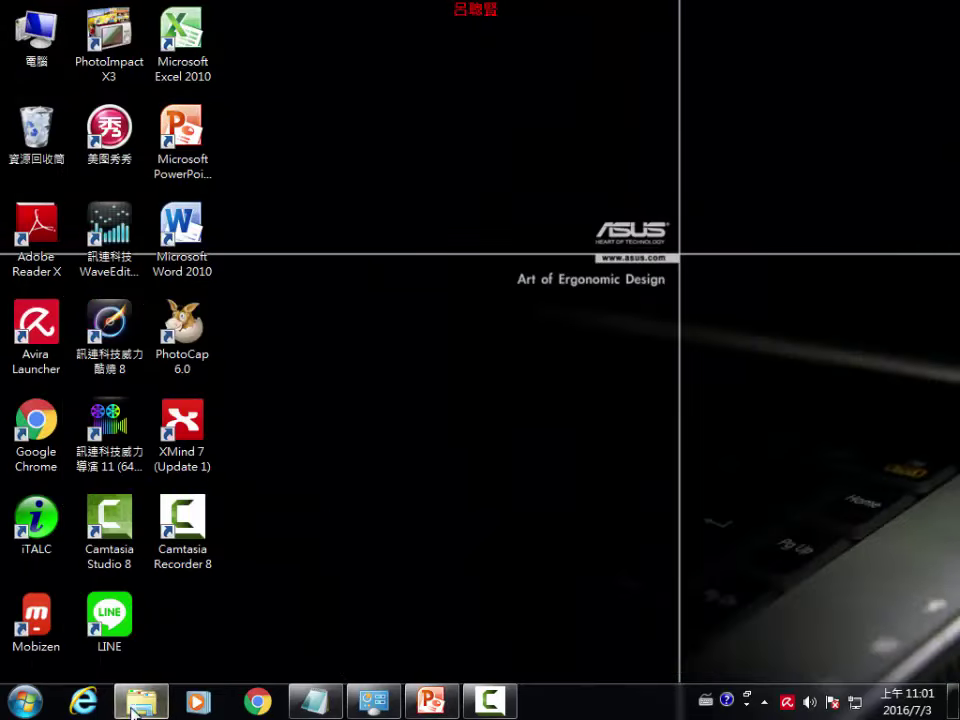
click(141, 703)
click(59, 230)
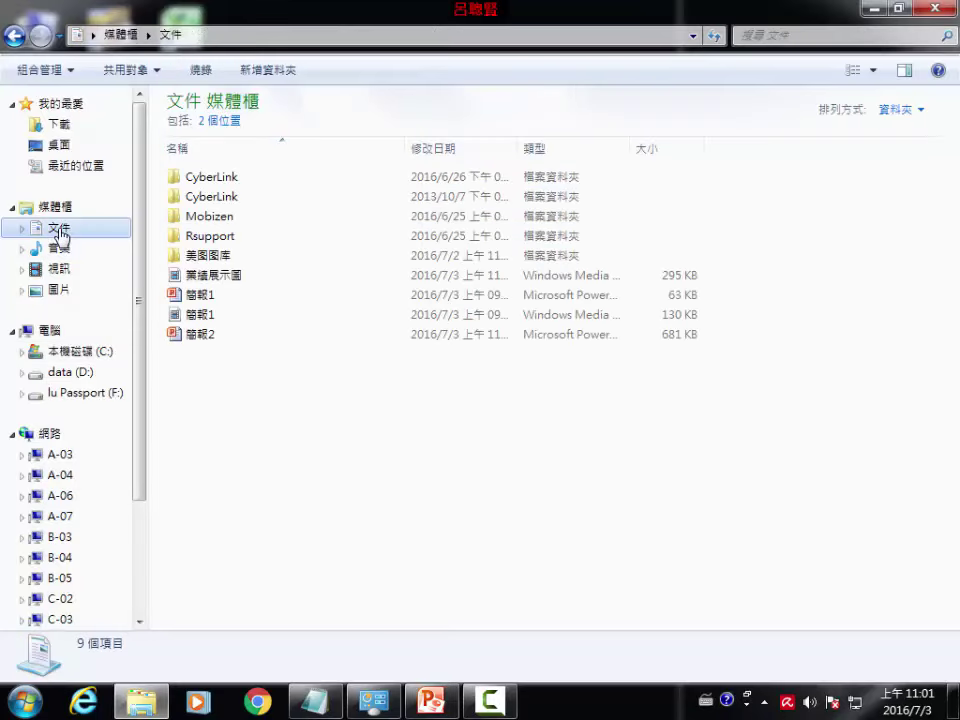
click(224, 277)
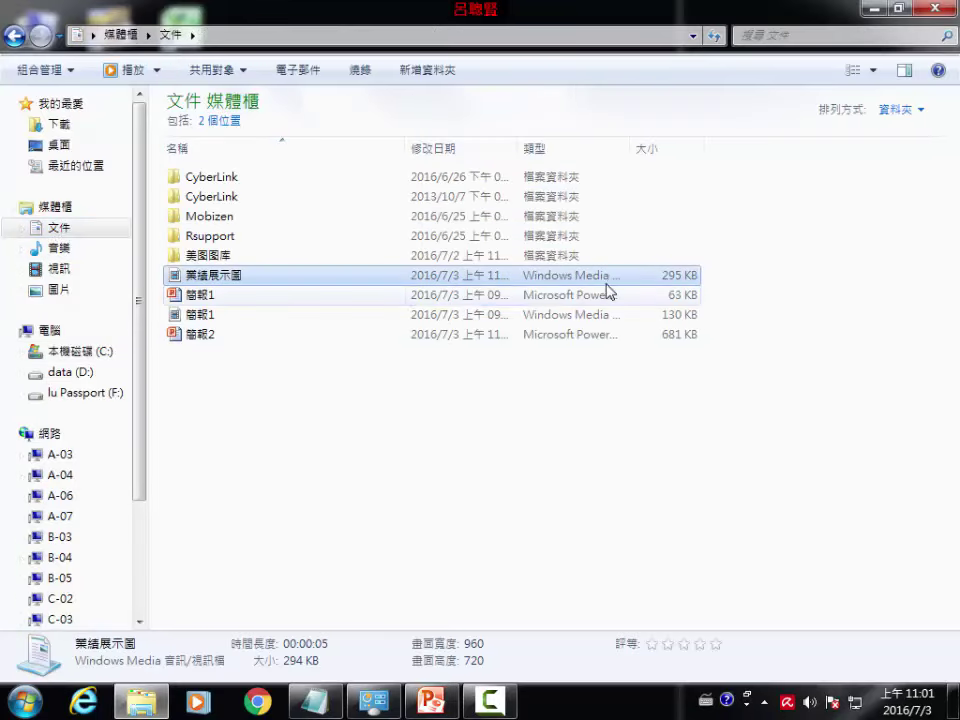
click(877, 8)
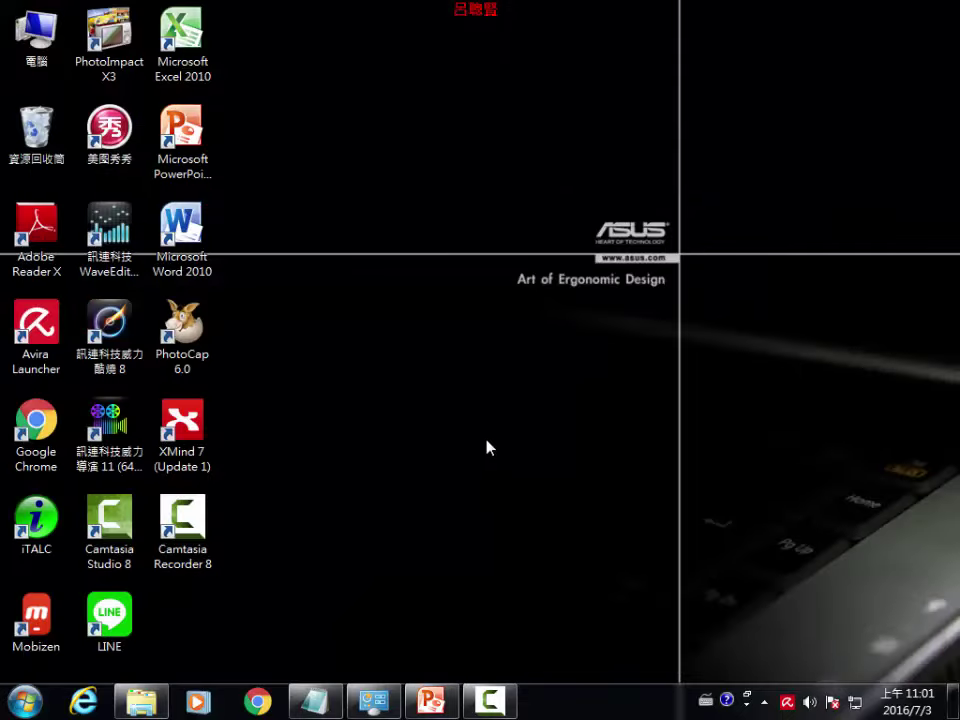
Launch PowerDirector 11's Full Feature Editor and place the 美好的一天 01 title at track 1's start.
double_click(108, 443)
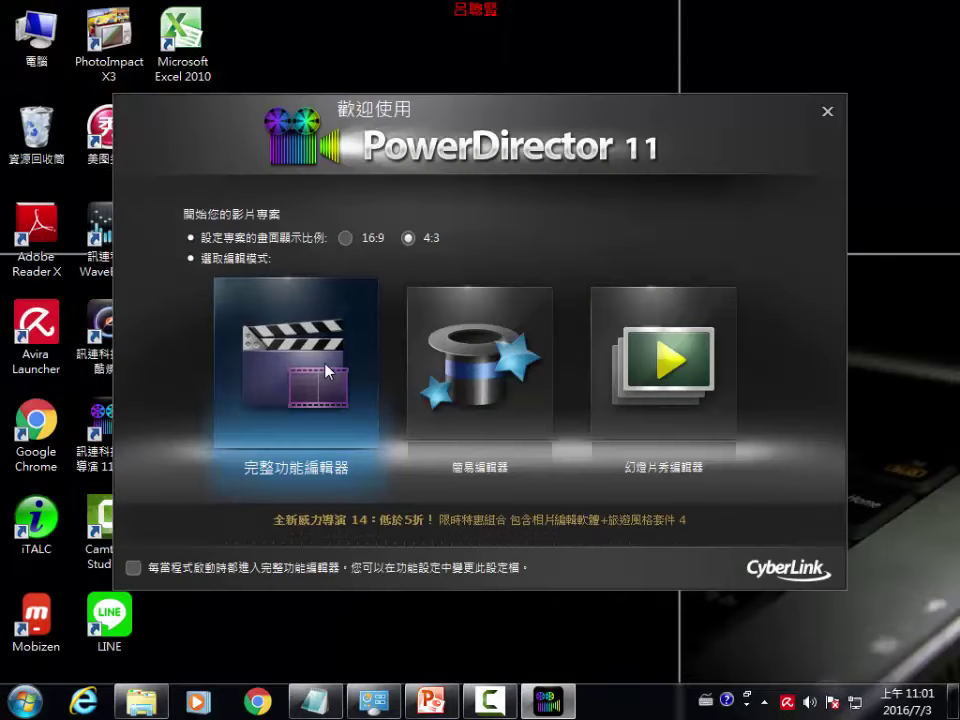
click(326, 371)
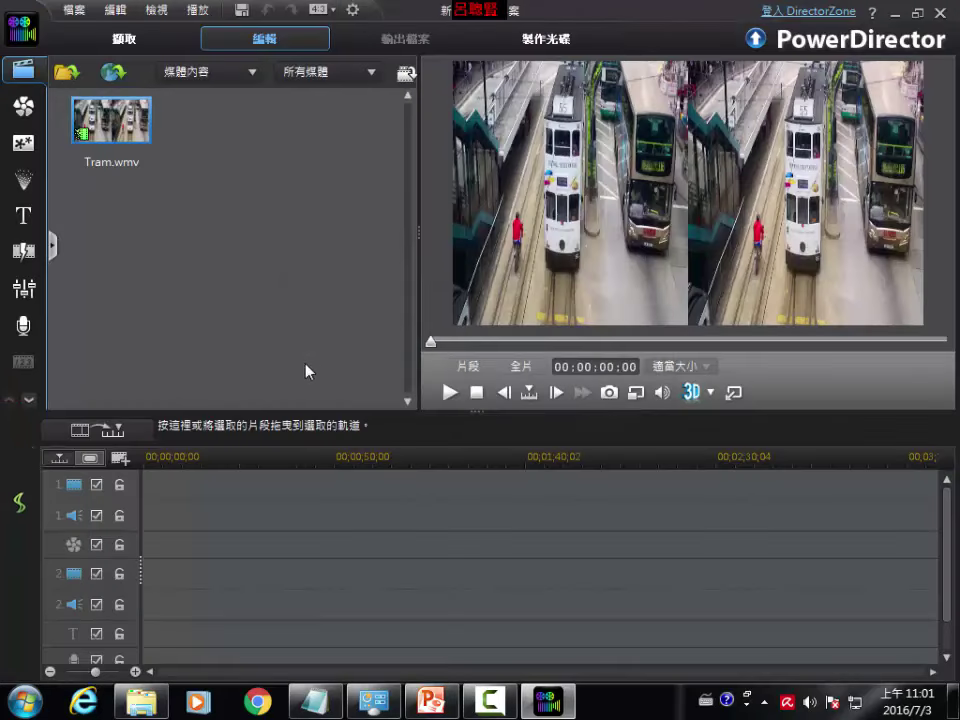
click(21, 228)
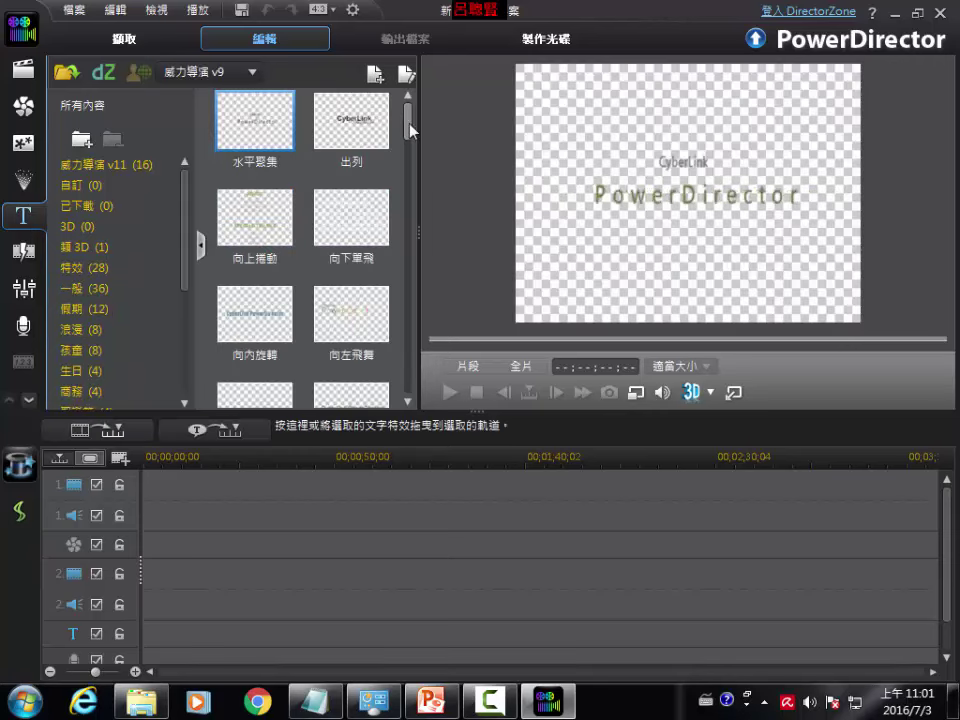
drag(408, 127, 409, 190)
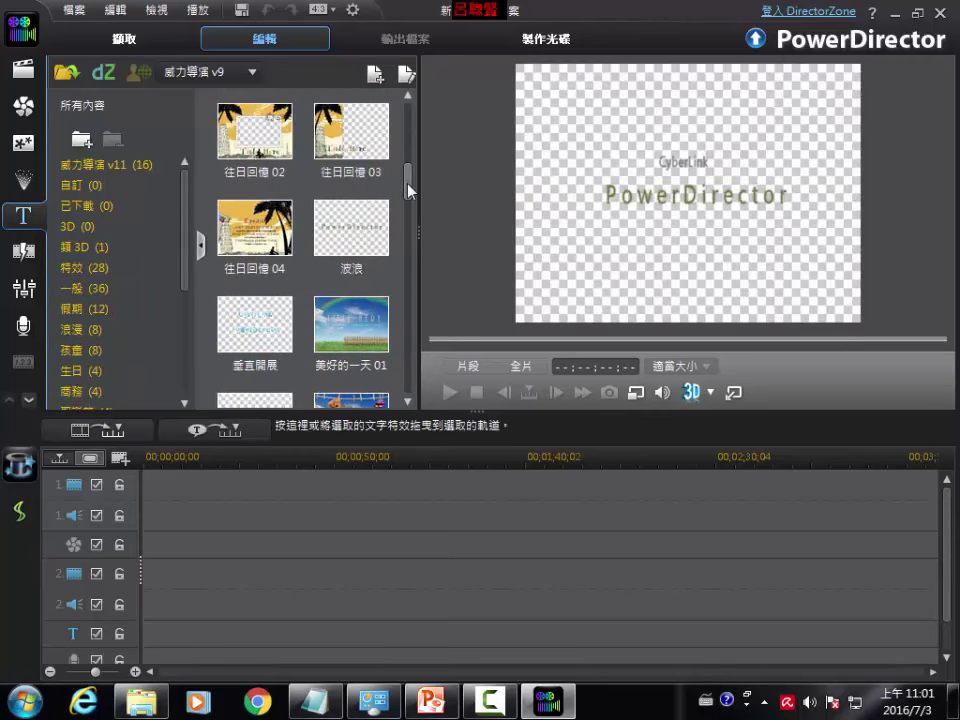
drag(350, 323, 143, 487)
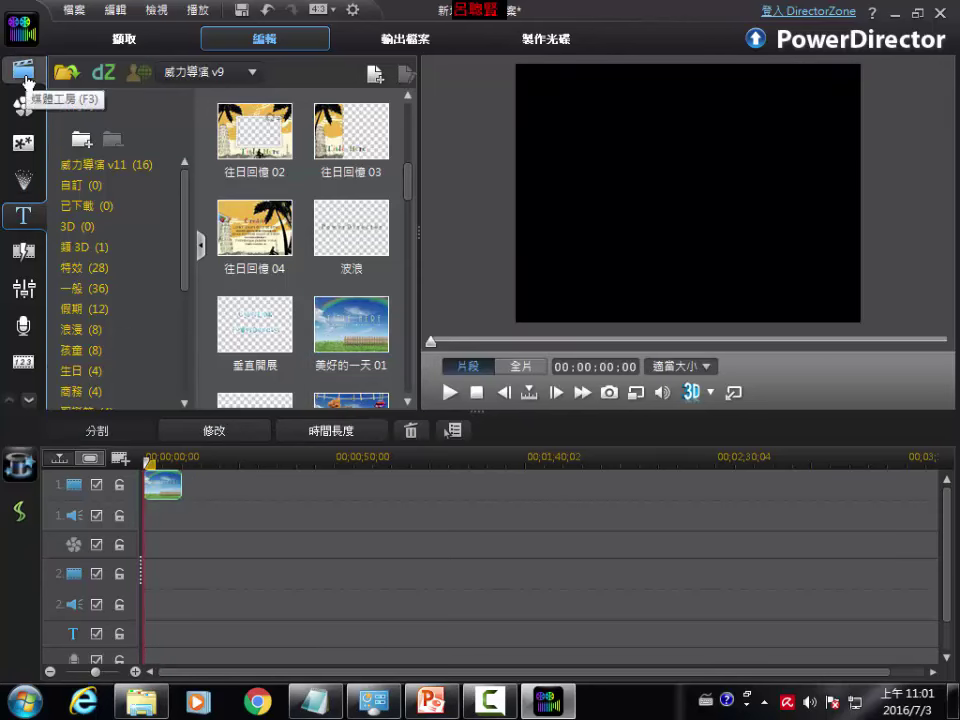
click(24, 76)
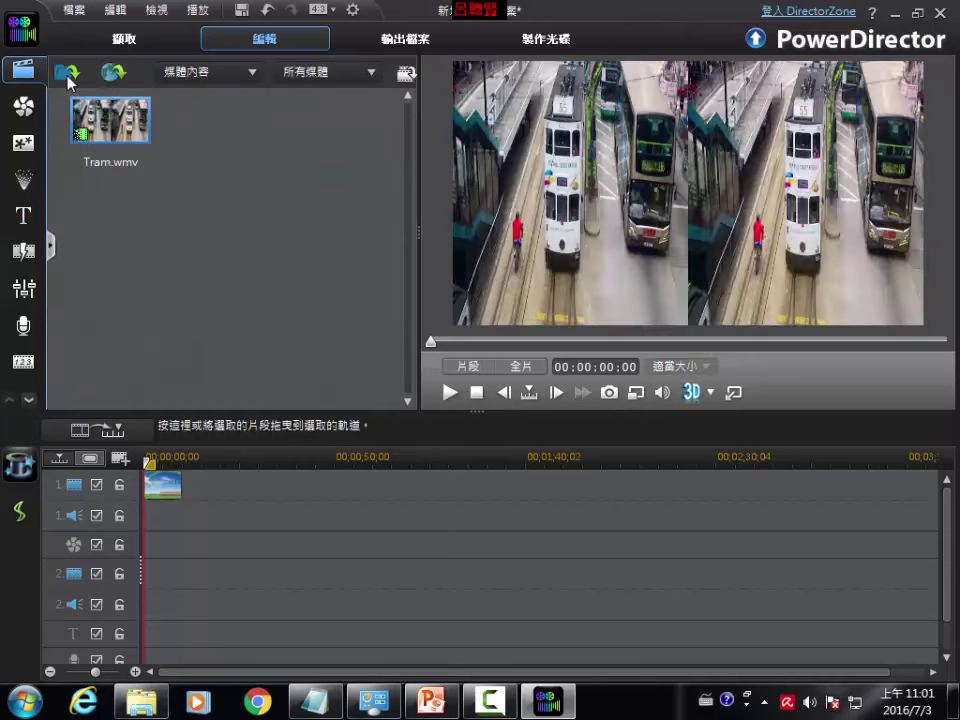
Import the 業績展示圖 video from the Documents library into PowerDirector.
click(68, 81)
click(126, 100)
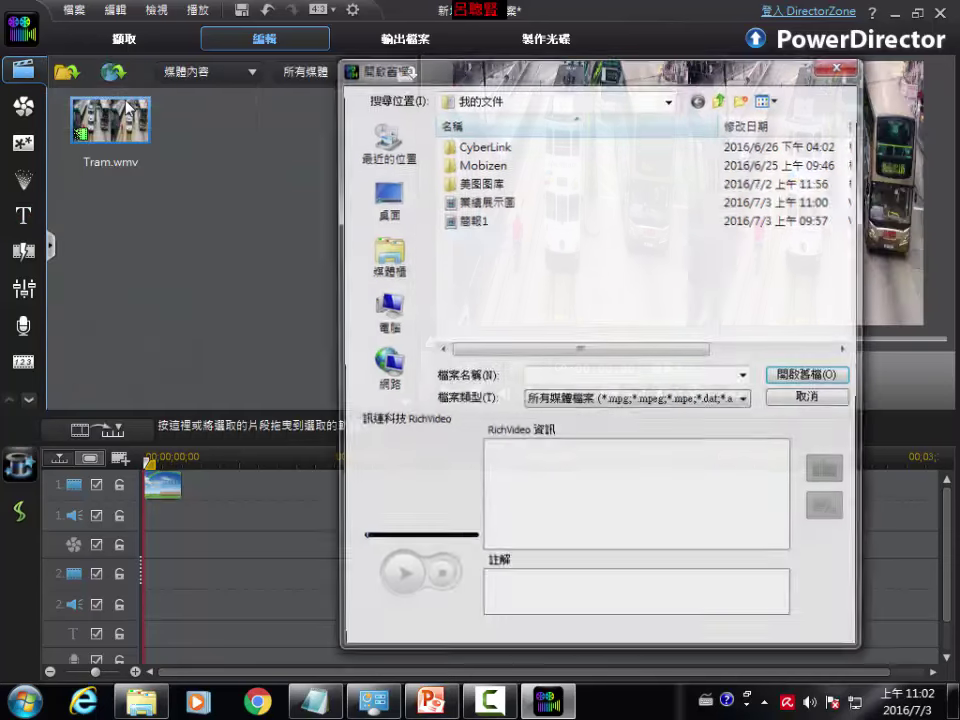
click(380, 262)
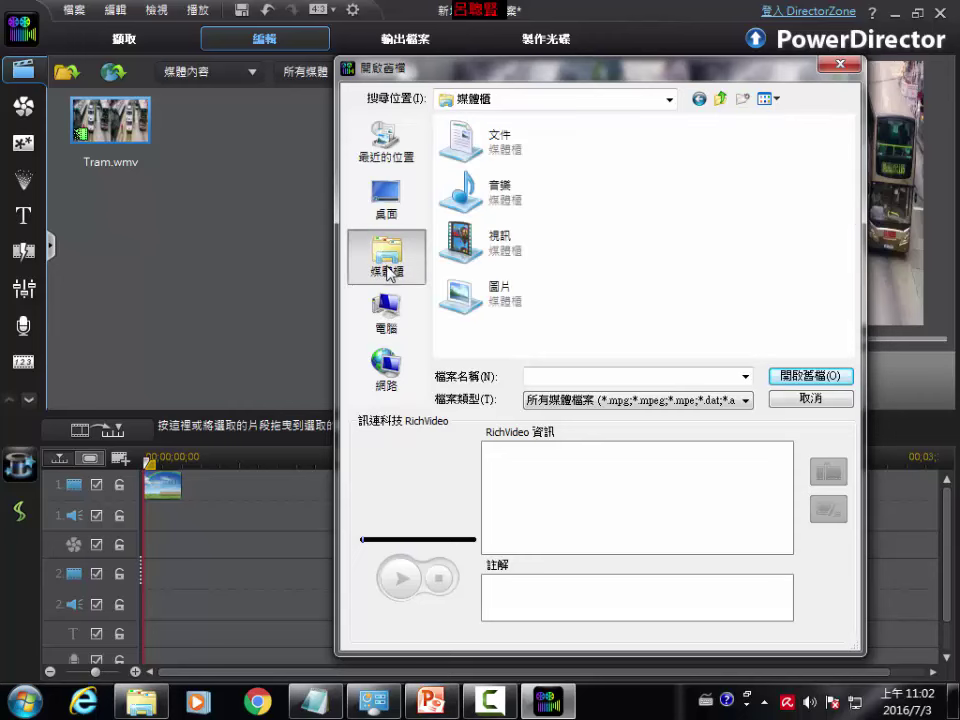
double_click(497, 155)
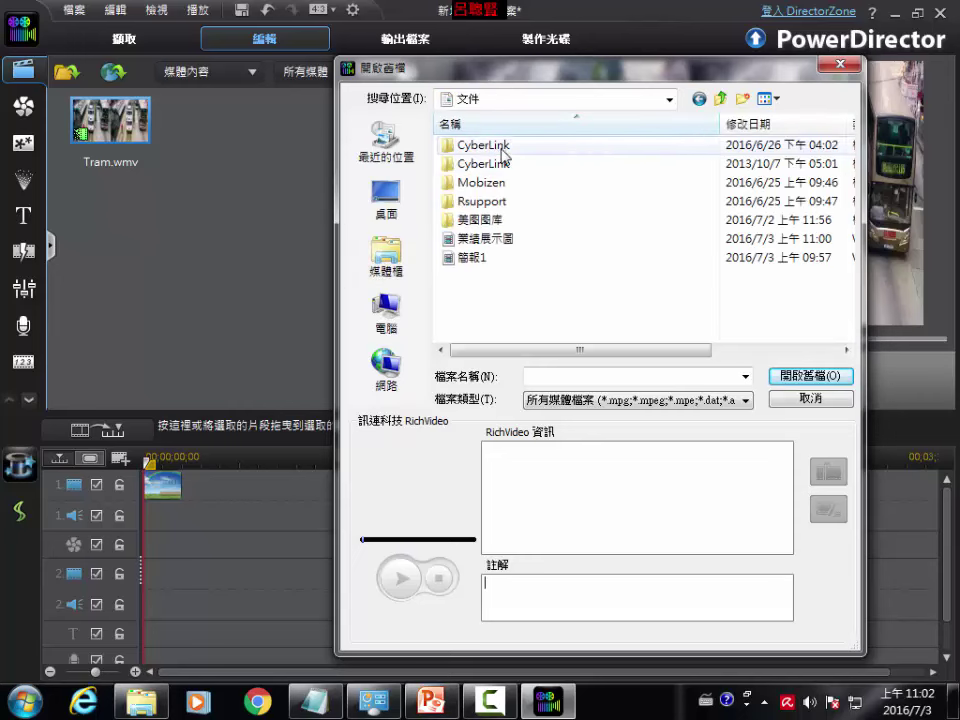
click(501, 239)
click(787, 372)
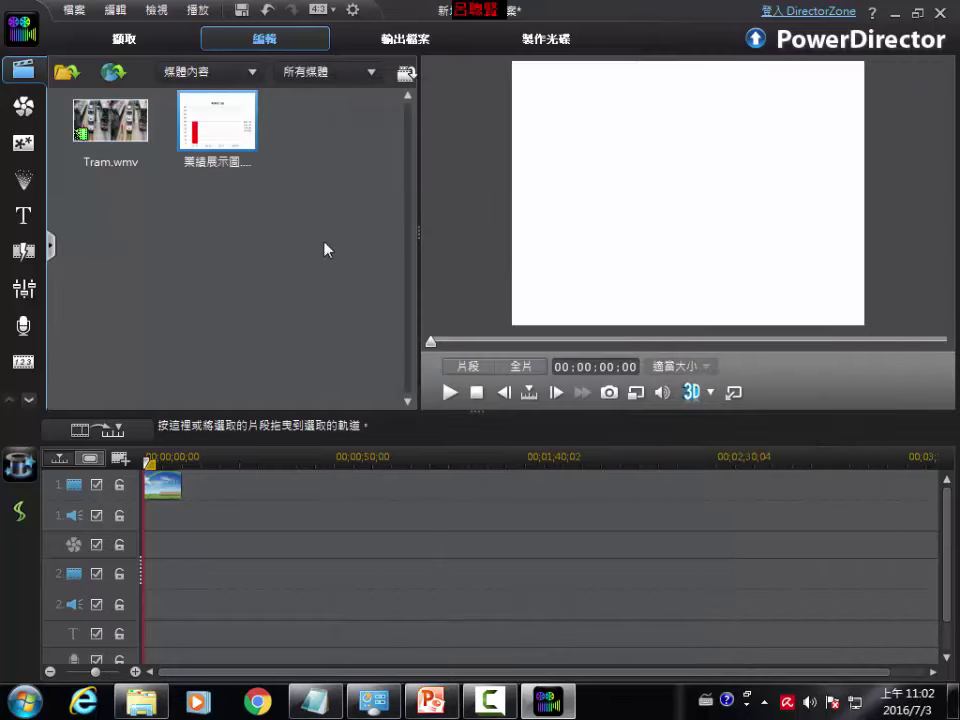
Place 業績展示圖 on video track 1 right after the title clip, spanning 00;00;10;00–00;00;15;00.
mouse_move(214, 130)
mouse_down()
mouse_move(243, 455)
mouse_move(184, 492)
mouse_up()
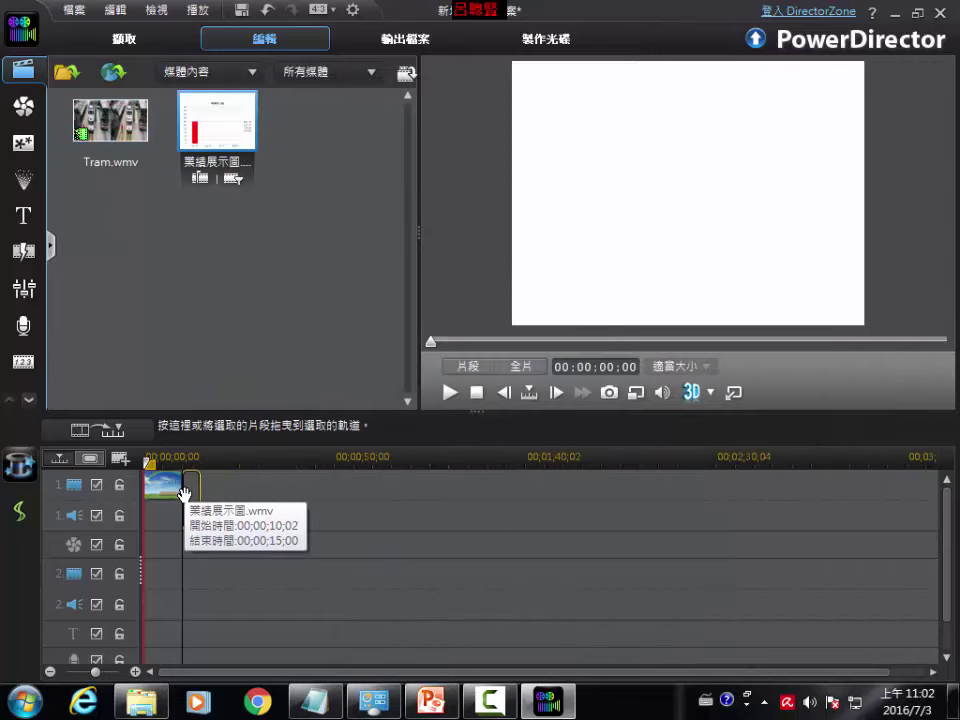
drag(240, 540, 188, 488)
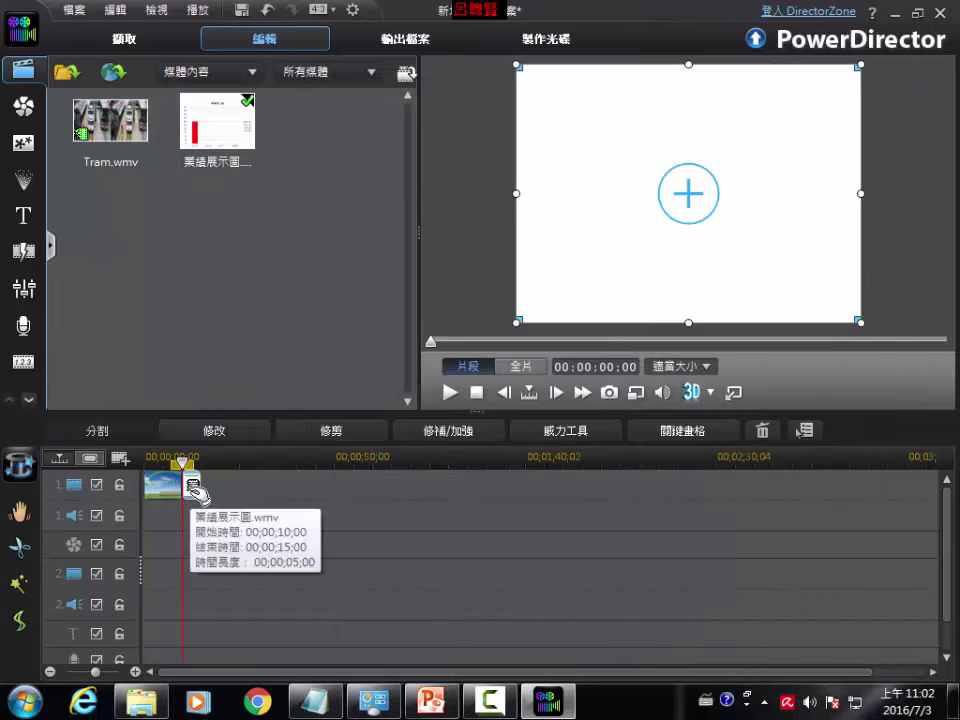
click(186, 486)
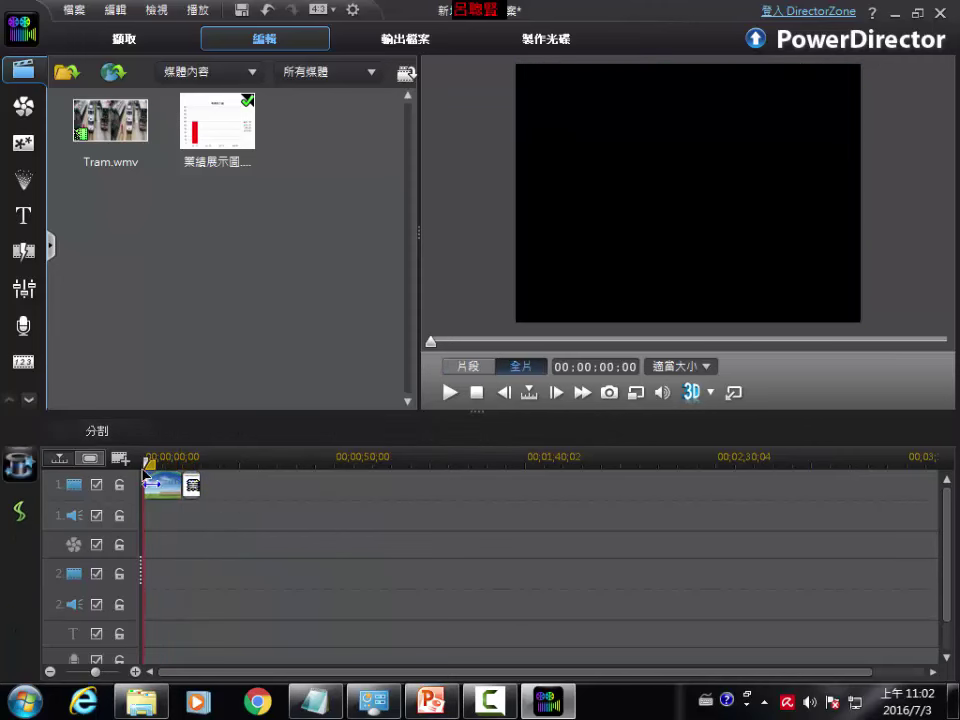
click(155, 485)
click(527, 370)
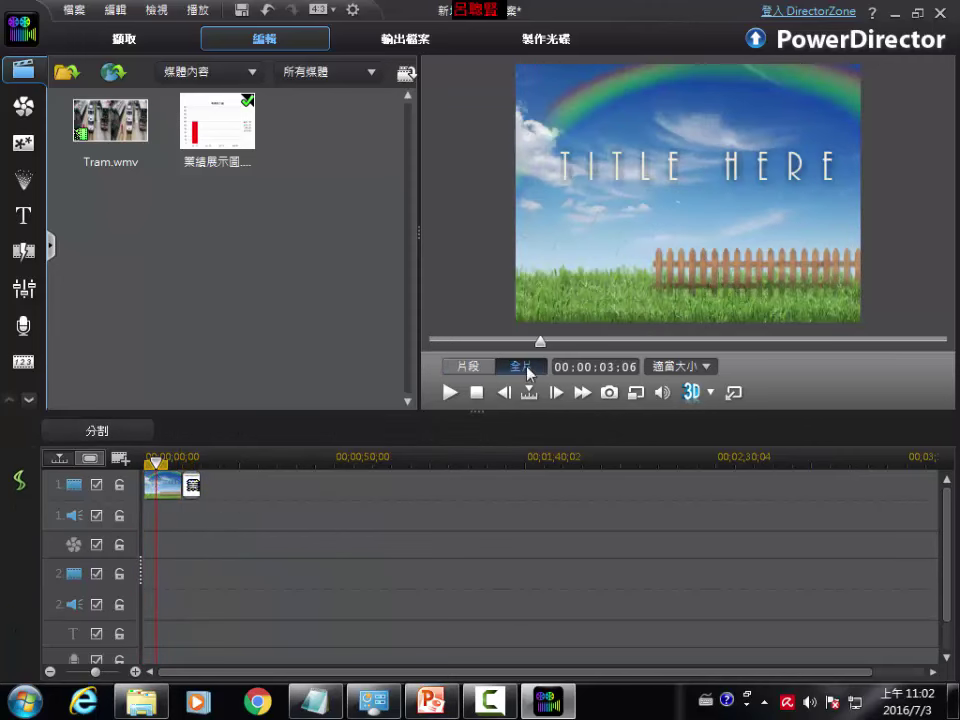
click(449, 396)
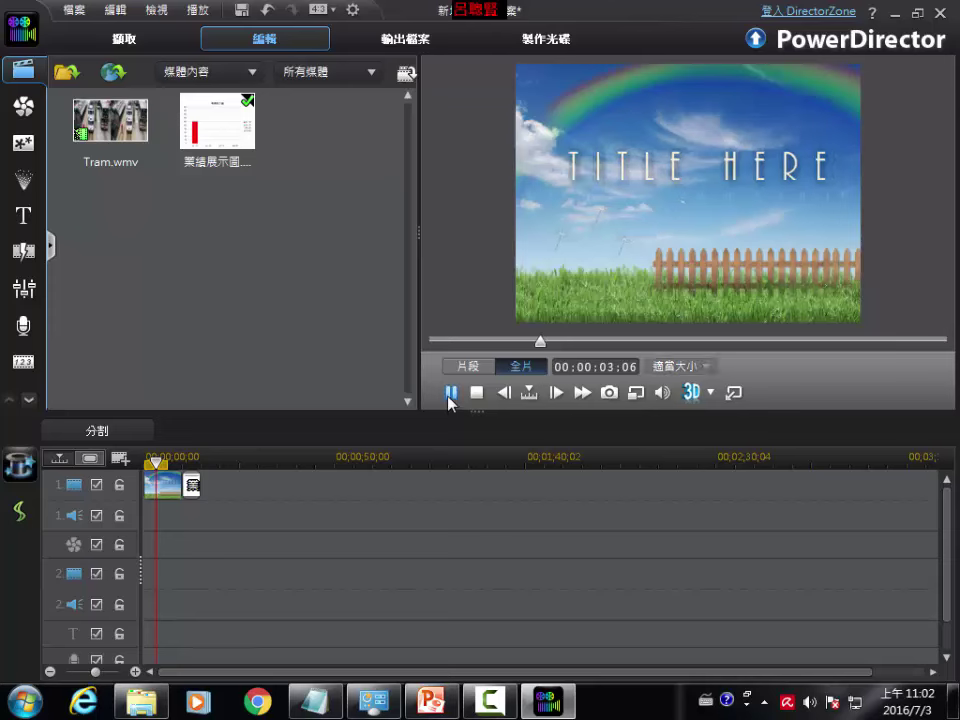